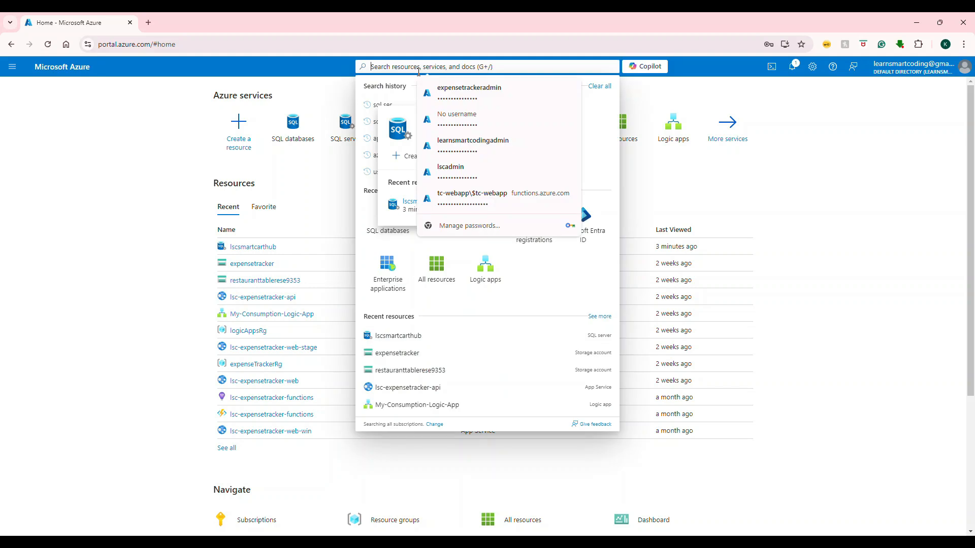
Open the list of existing SQL servers
click(347, 123)
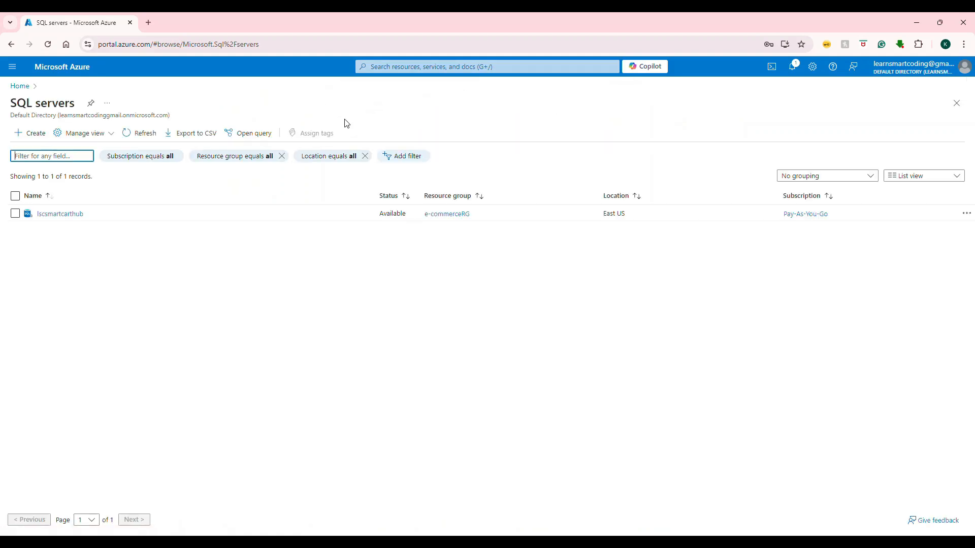
click(20, 86)
click(308, 134)
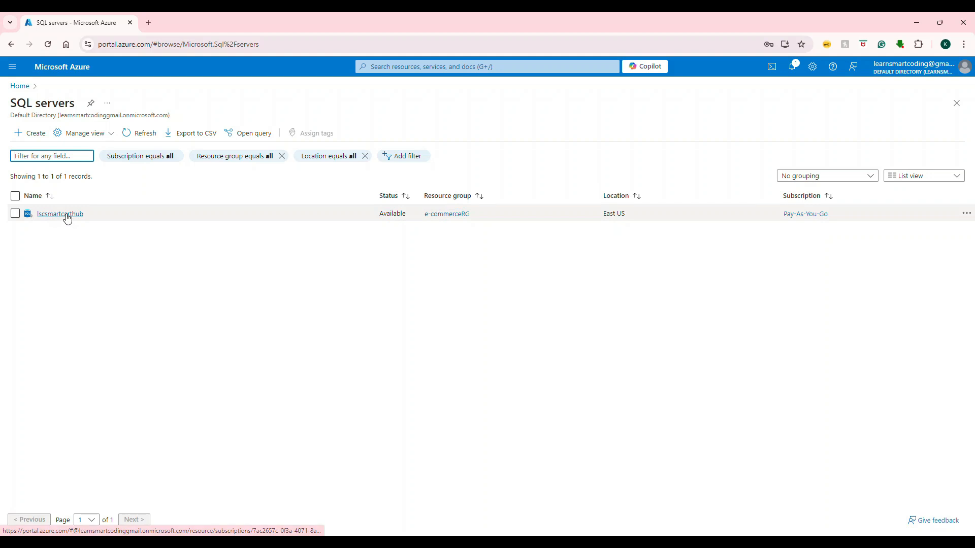
Search the portal for sql, open the SQL databases service and start creating a new database
click(389, 66)
text(sql)
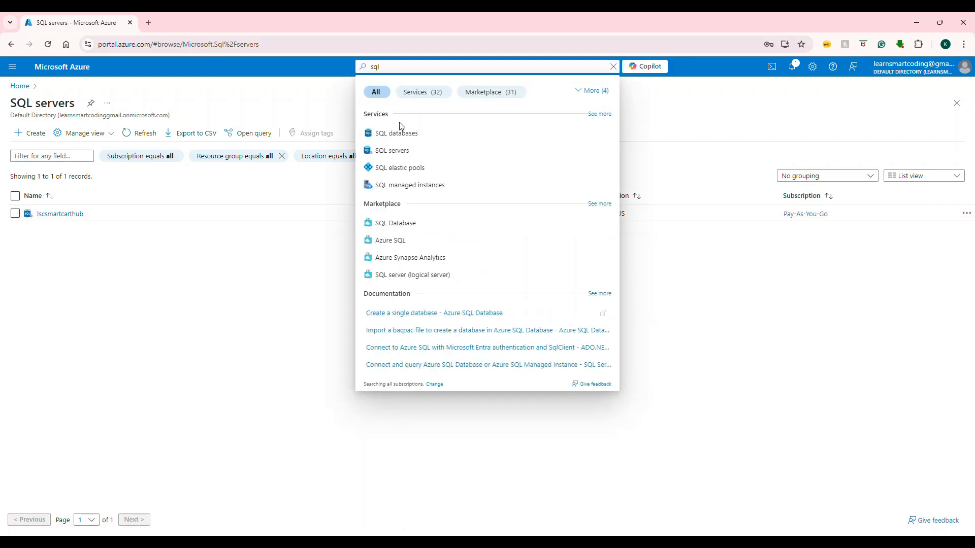
click(399, 130)
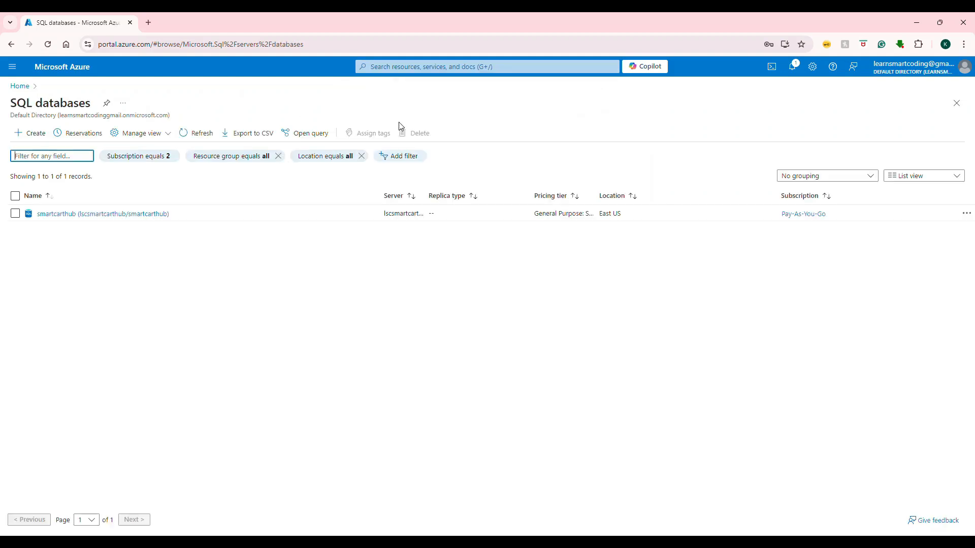
click(25, 132)
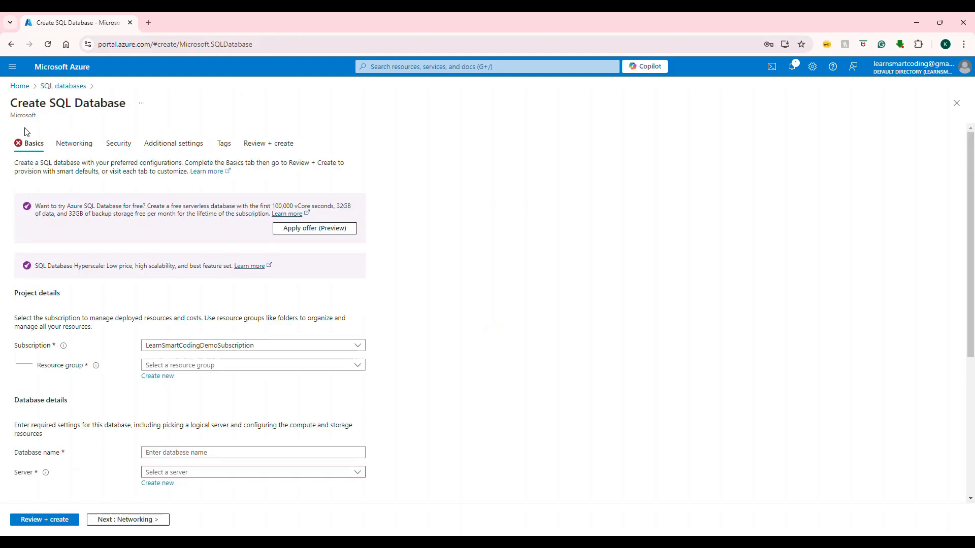
Apply the free serverless Azure SQL Database offer to the new database
drag(11, 104, 127, 109)
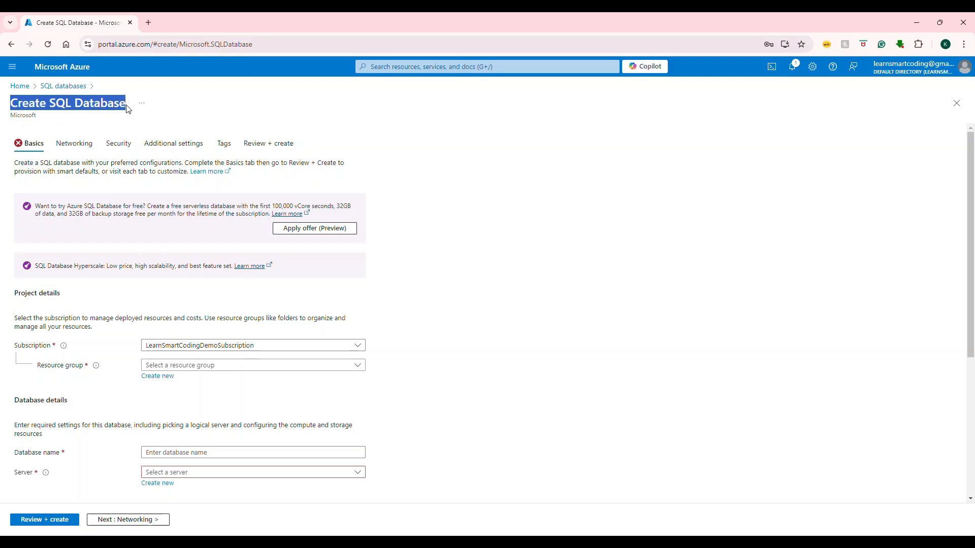
drag(39, 209, 353, 219)
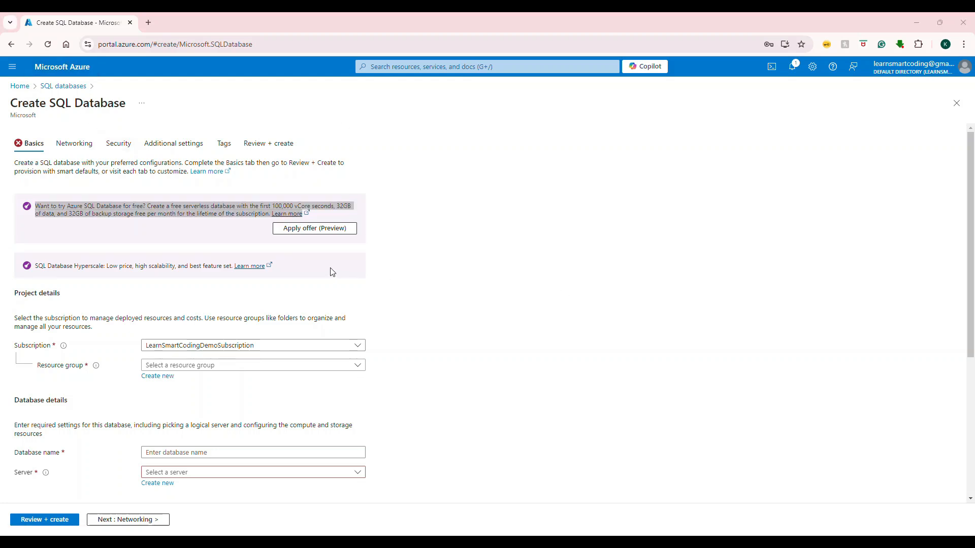
click(312, 242)
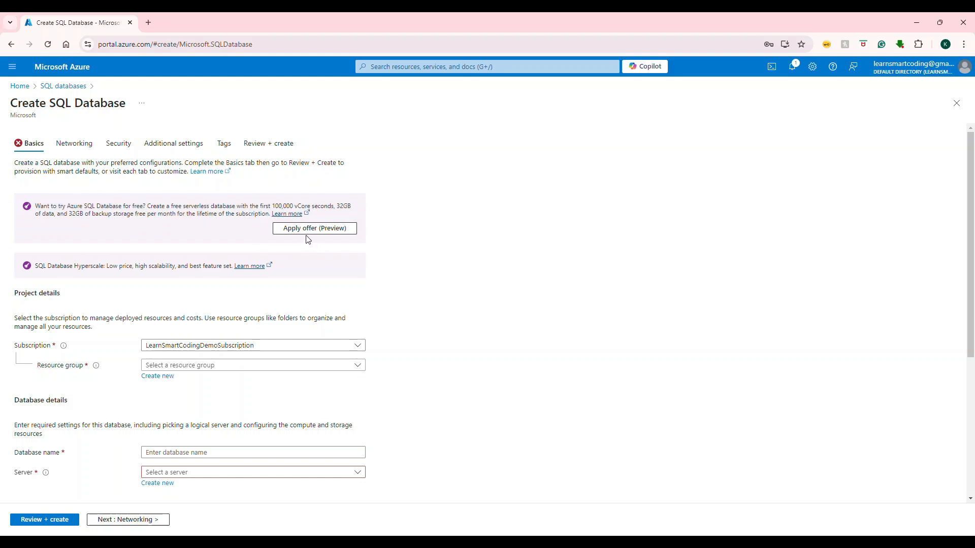
click(305, 233)
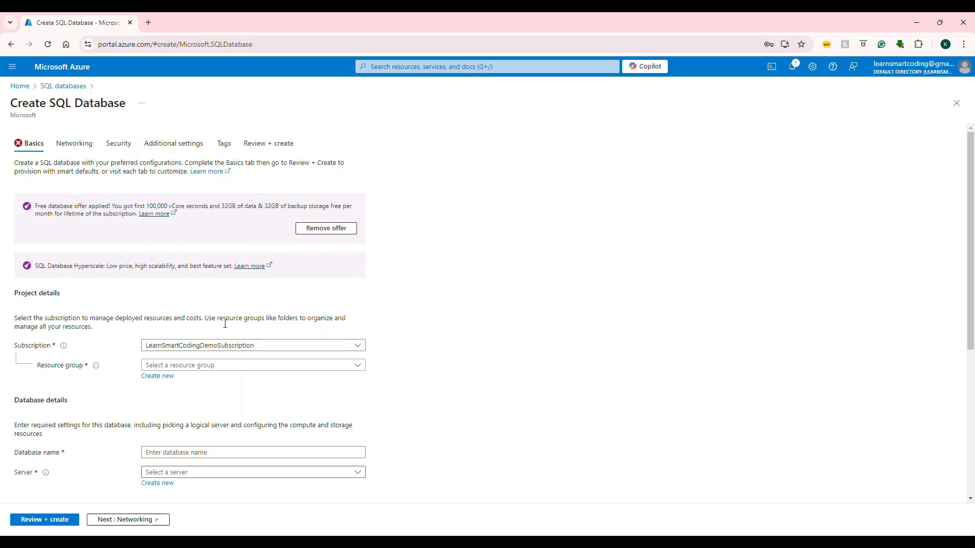
Create a new resource group named onlineCourseRG for the database
scroll(224, 330, down, 2)
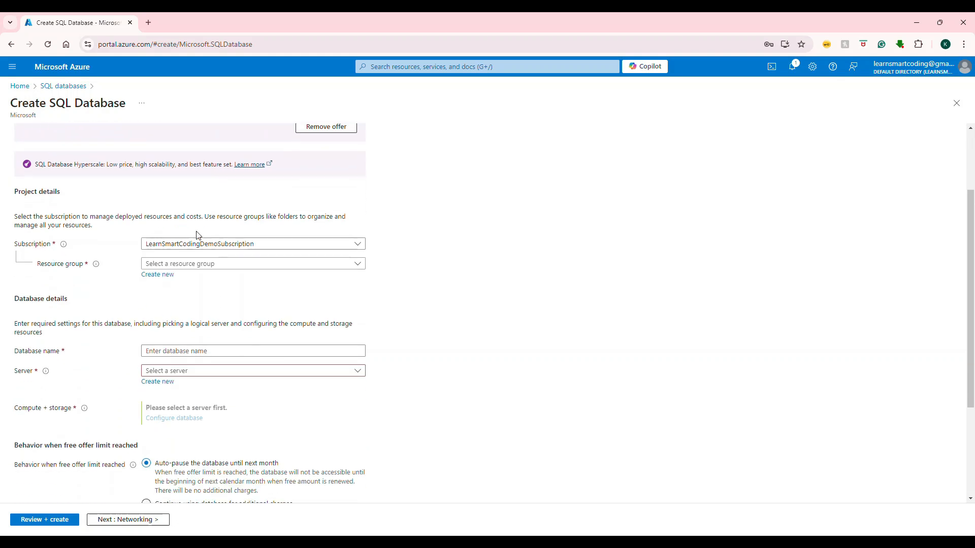
click(167, 277)
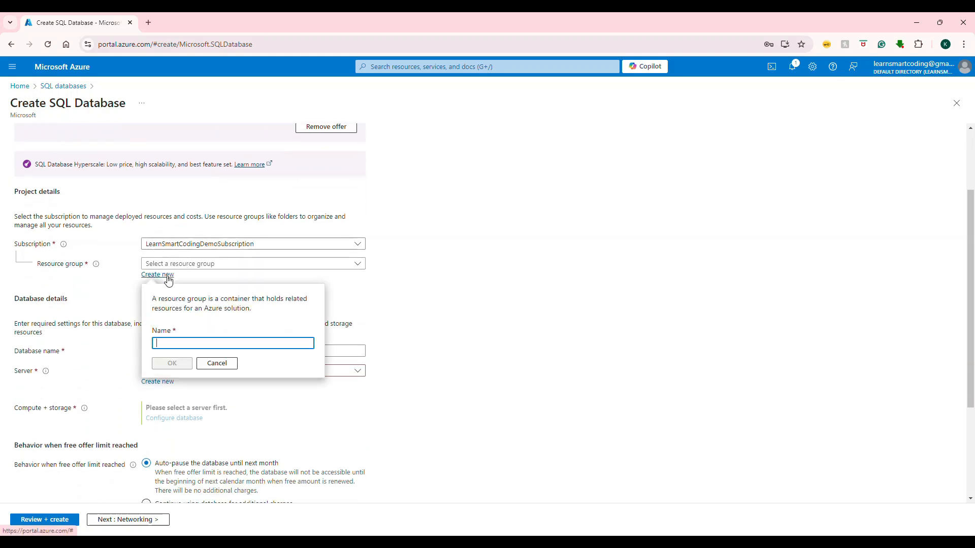
text(onlineCourseRG)
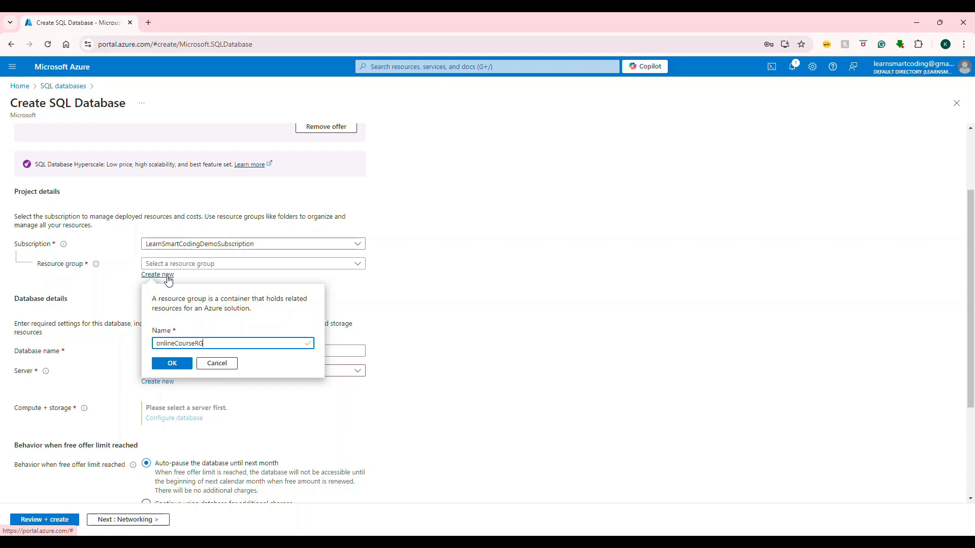
click(168, 365)
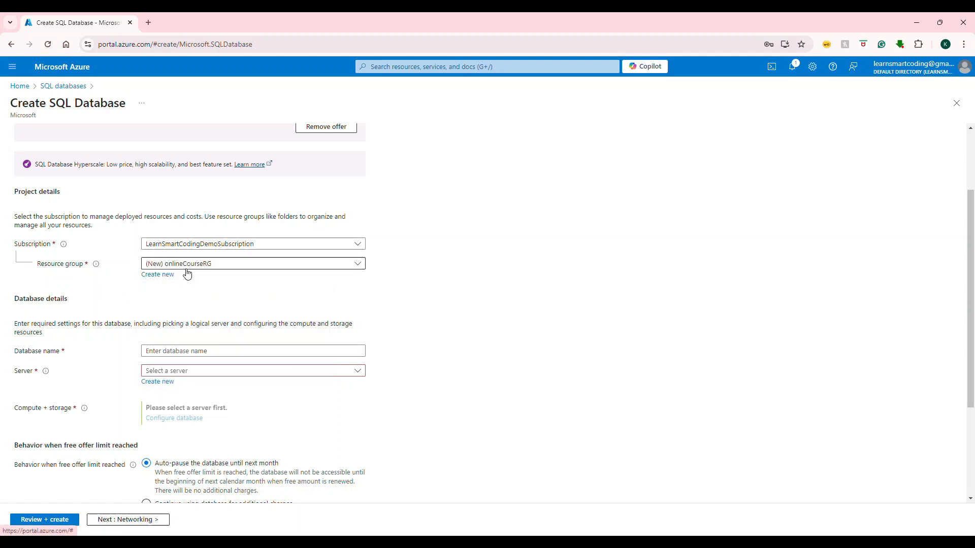
Name the new database OnlineCourseDB, copying the name from the local database in SQL Server Management Studio into the Azure portal
click(158, 351)
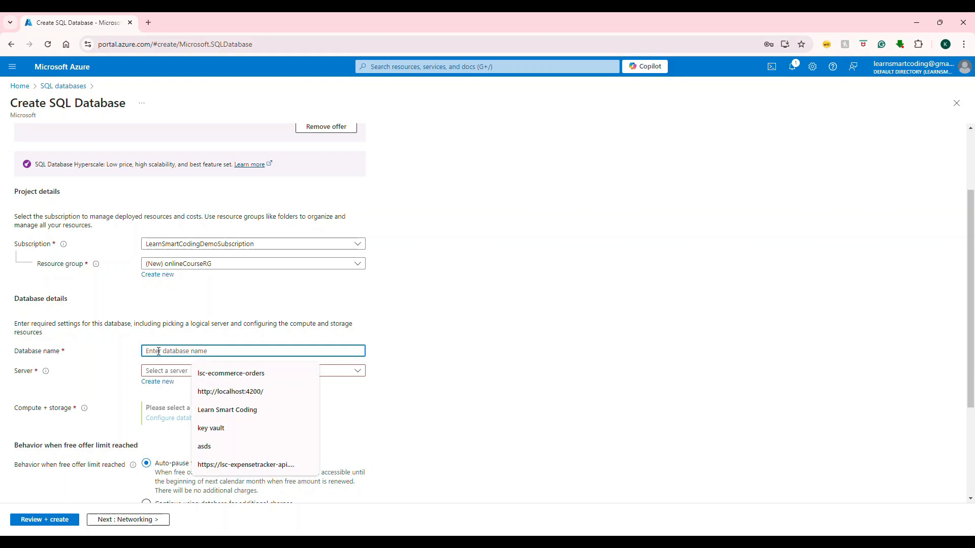
text(online-)
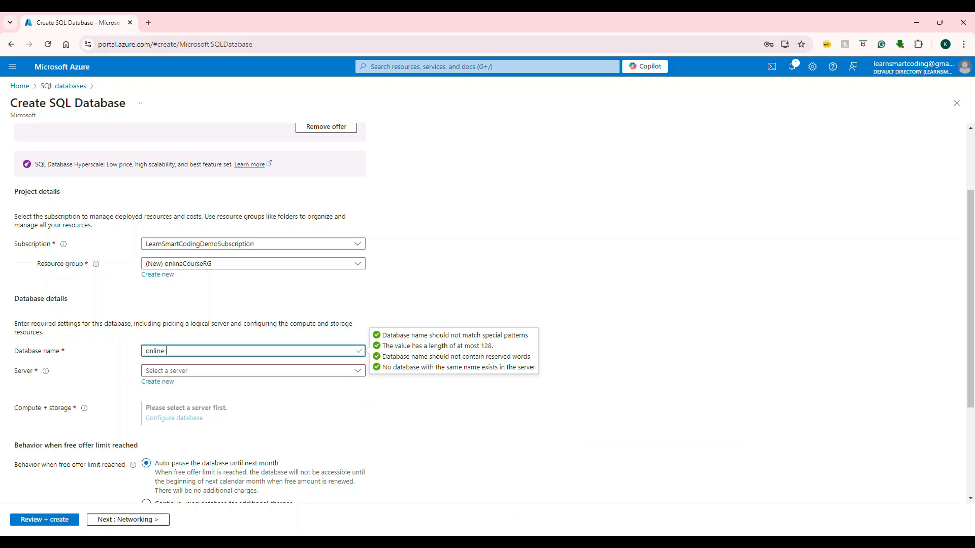
mouse_move(644, 541)
click(682, 522)
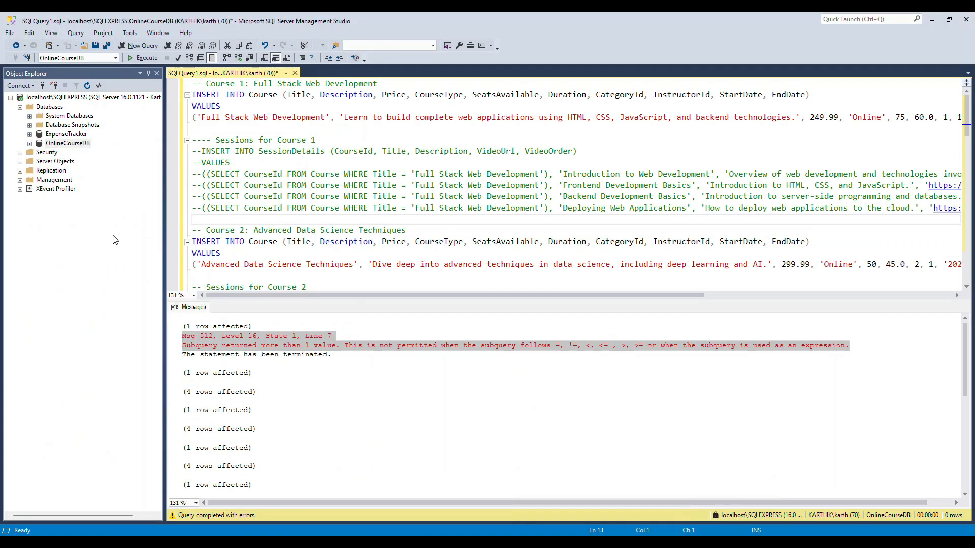
click(75, 143)
key(ctrl+c)
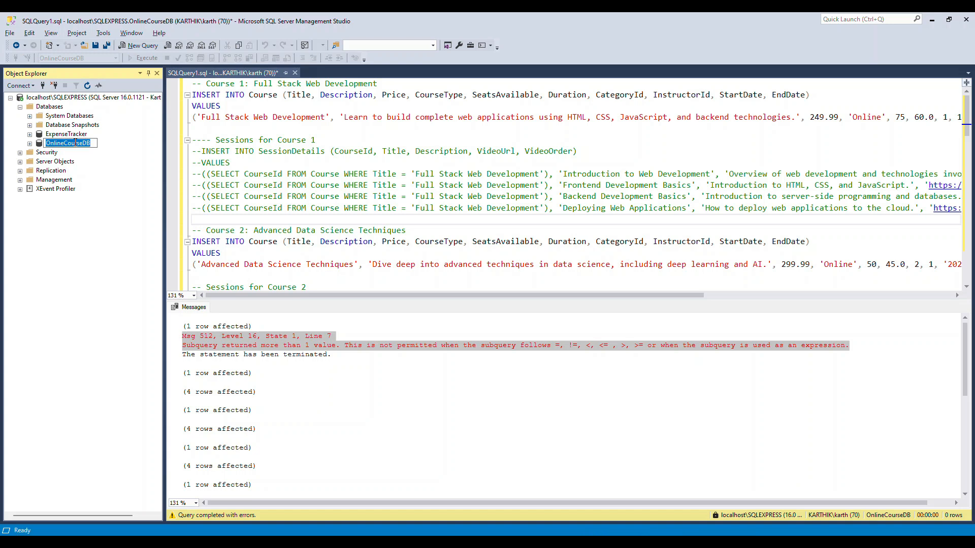
key(alt+Tab)
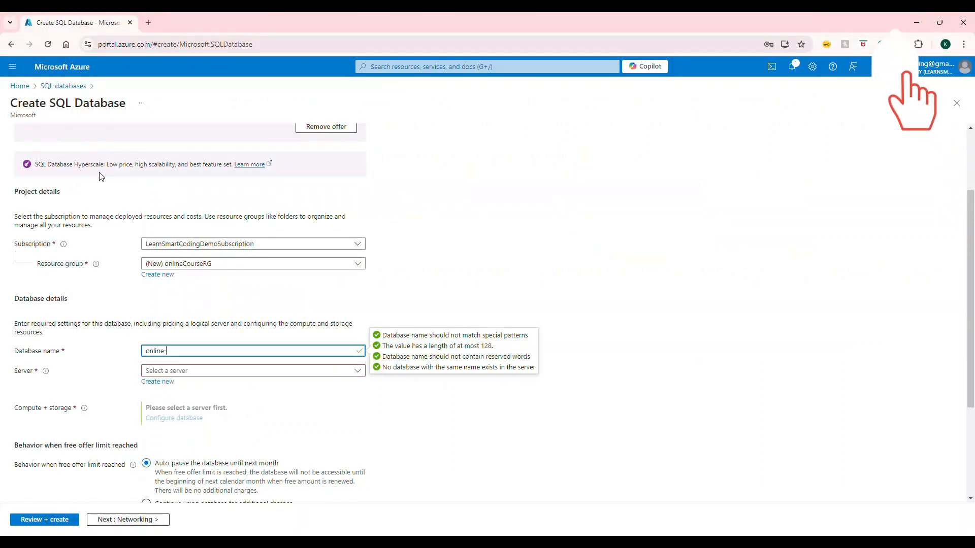
key(ctrl+a)
key(ctrl+v)
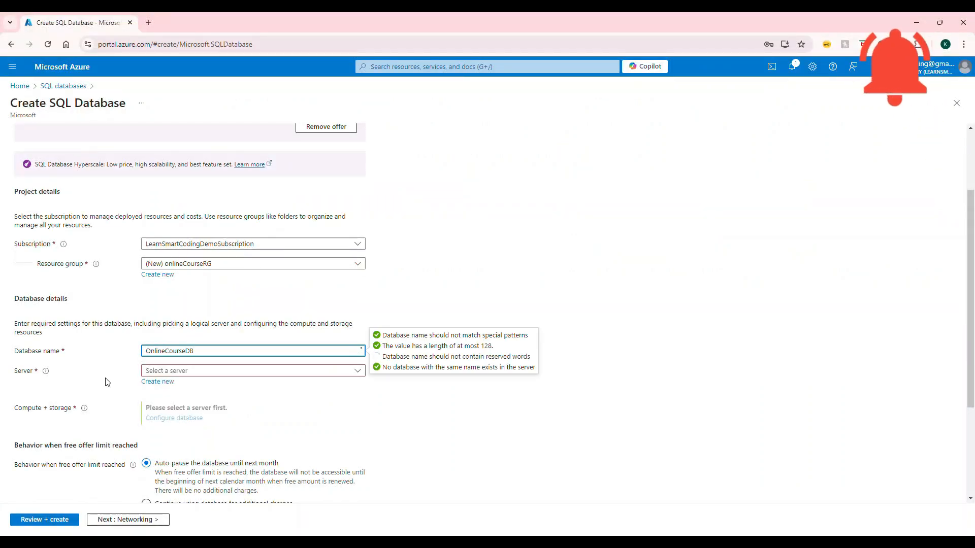
Start creating a new server for the database and name it lsc-onlinecourse
click(227, 373)
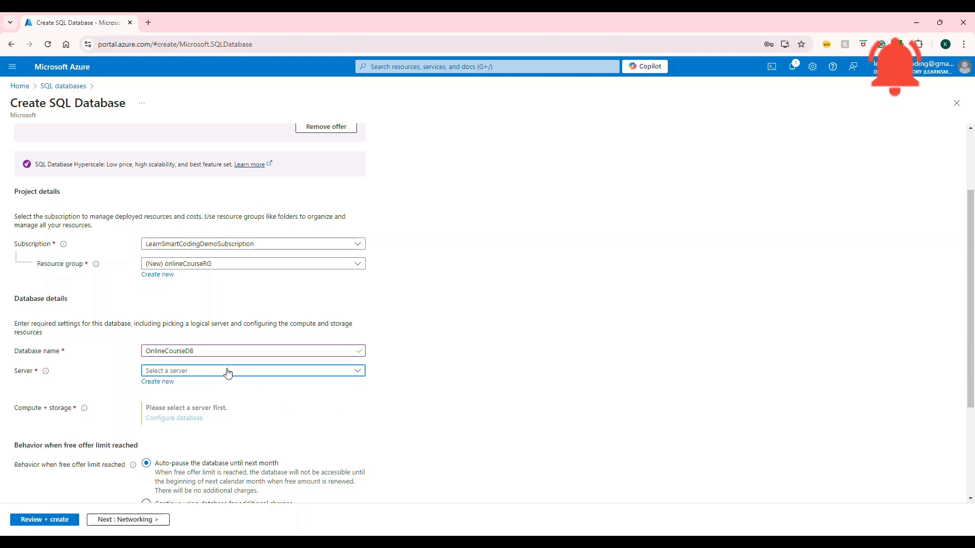
click(495, 364)
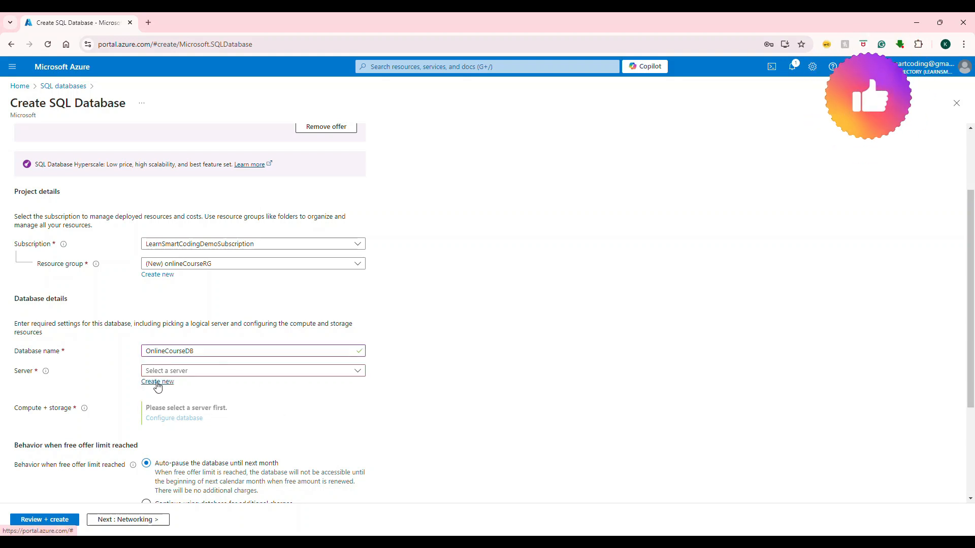
click(155, 382)
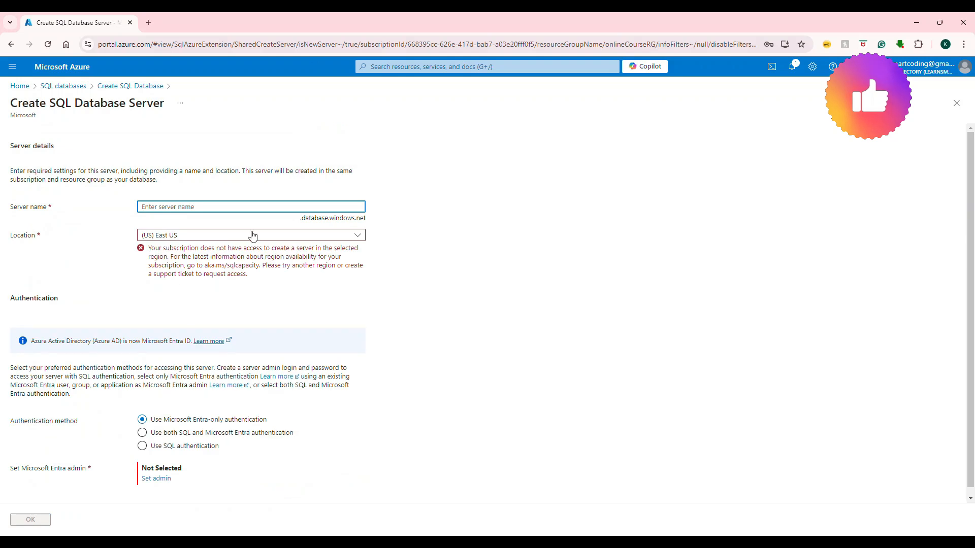
key(ctrl+v)
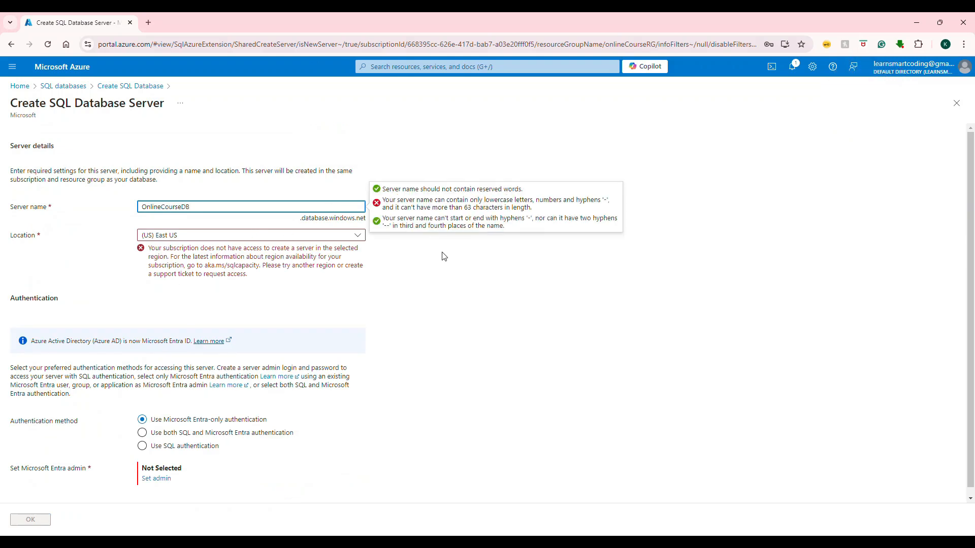
click(378, 271)
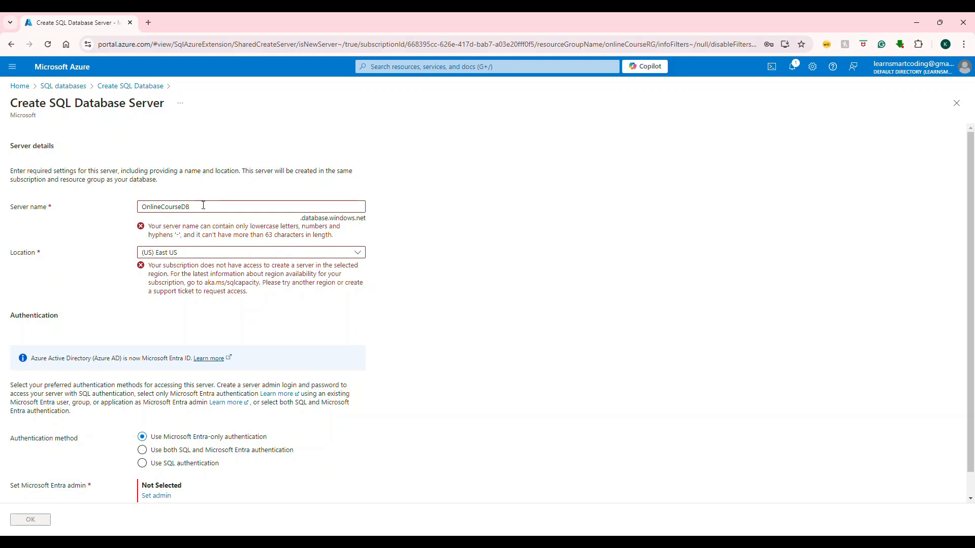
drag(203, 205, 74, 206)
text(onlined)
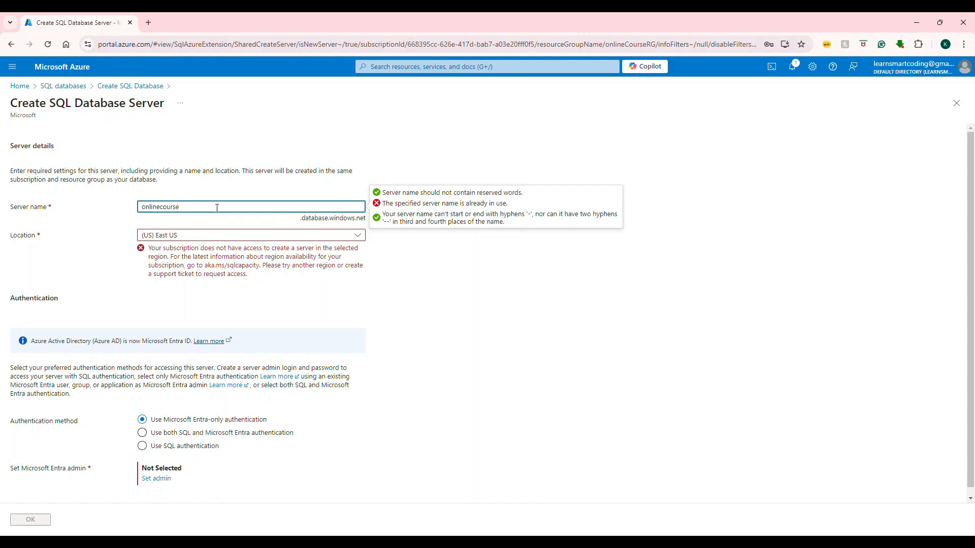
text(lsc-)
Try (US) East US as the server's location, and set the location to (US) West US 2
click(229, 236)
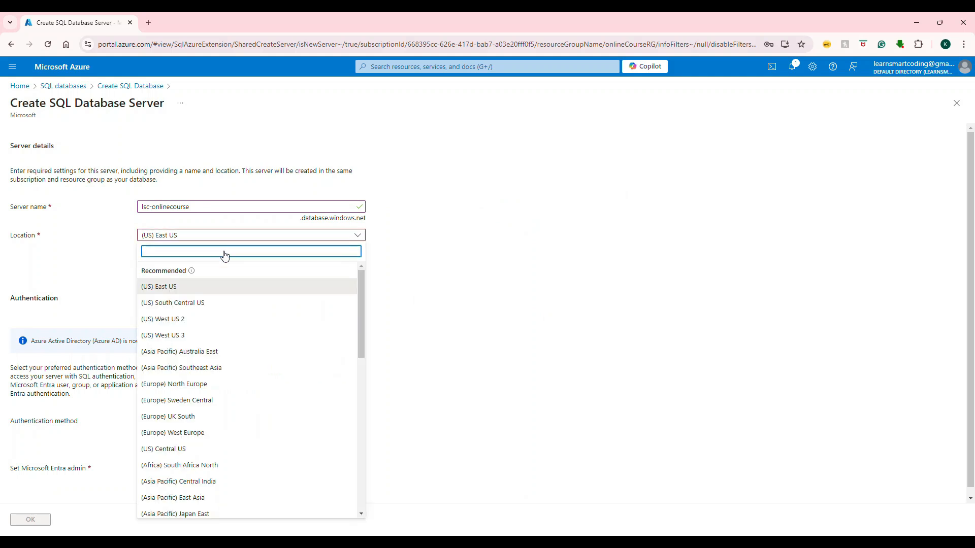
click(162, 286)
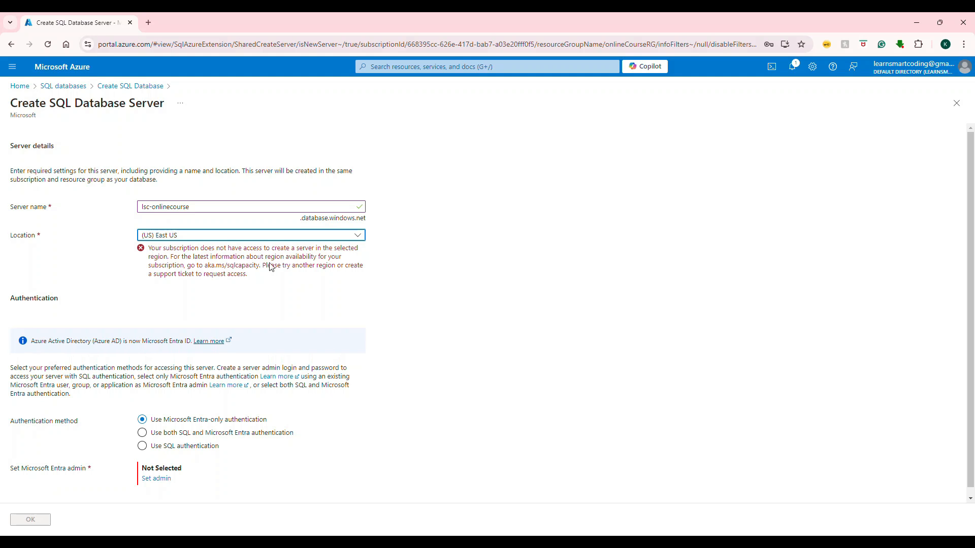
click(243, 236)
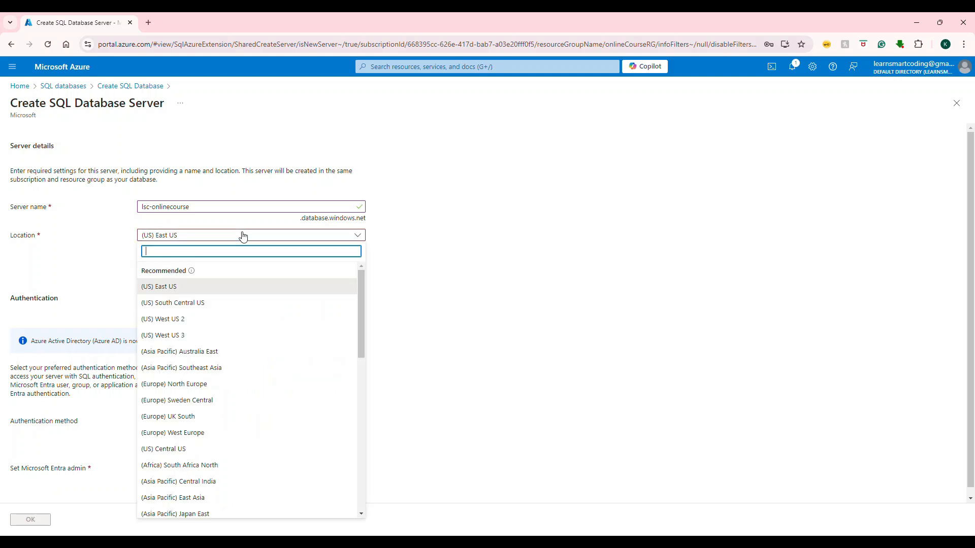
click(191, 320)
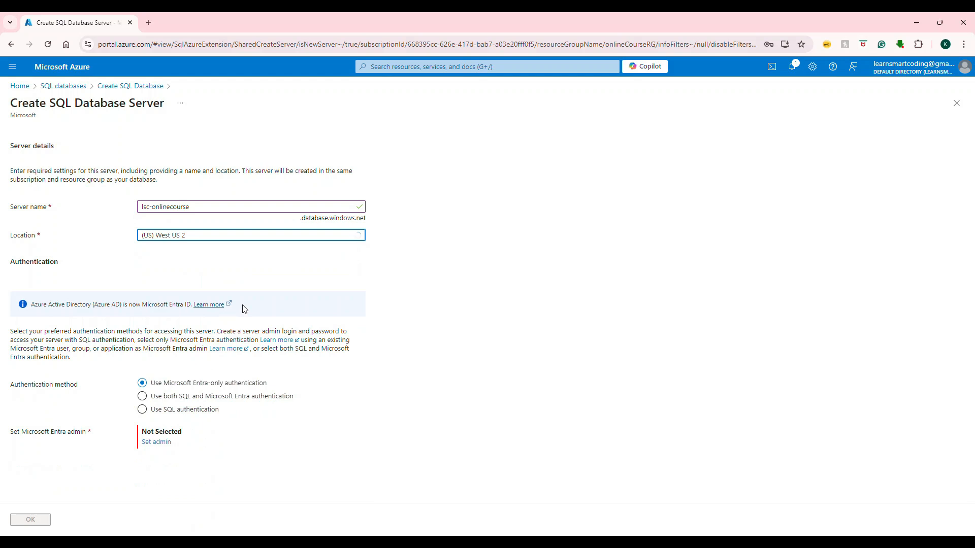
click(227, 239)
click(183, 288)
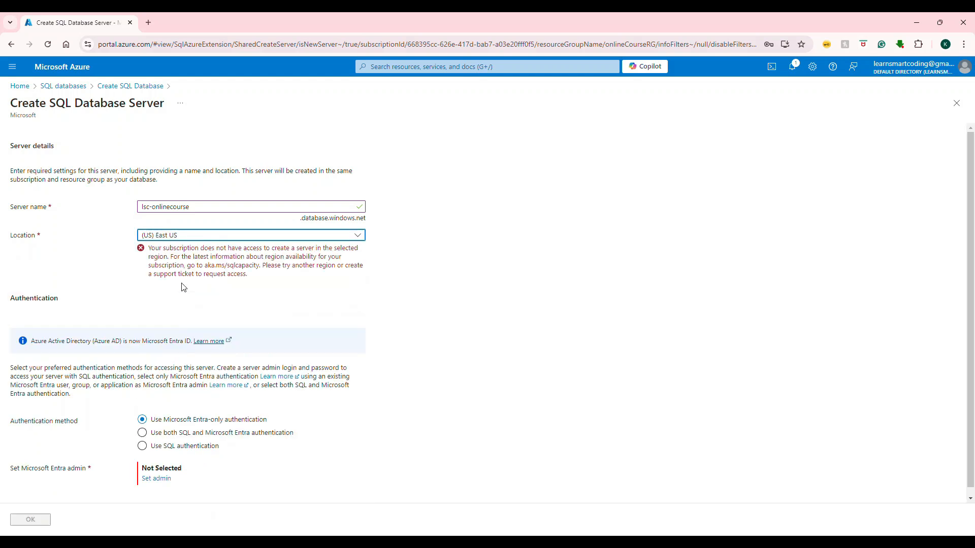
click(202, 238)
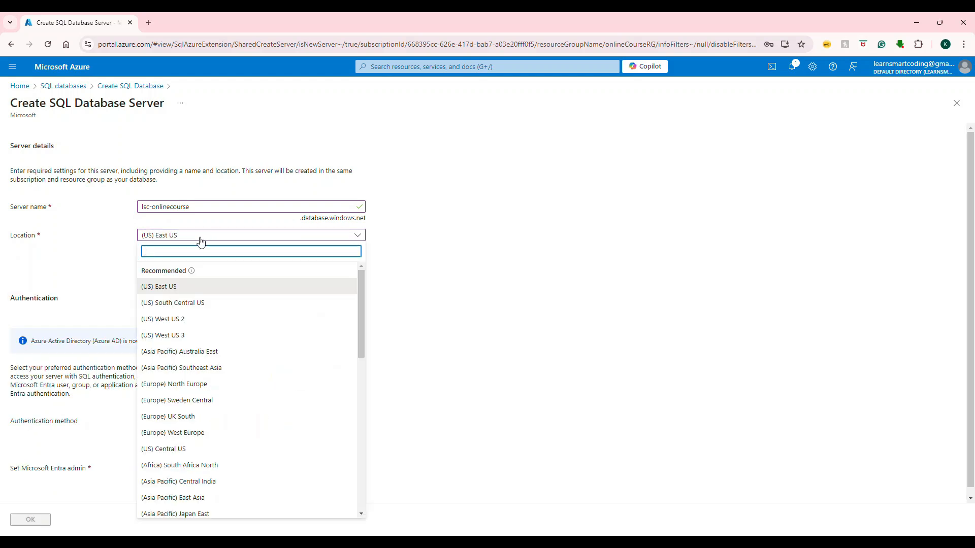
click(167, 319)
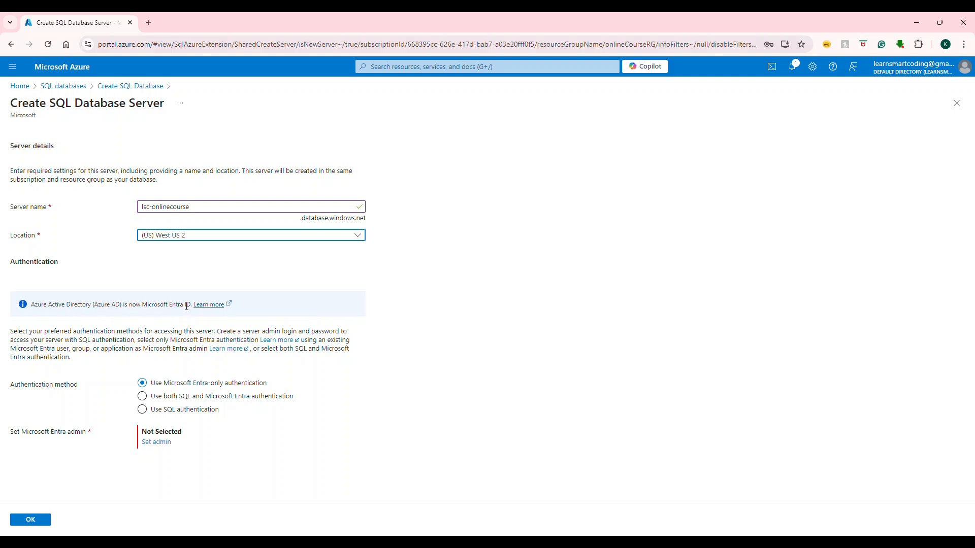
Switch the new server to SQL authentication and set its admin login to onlinecourseadmin
click(142, 409)
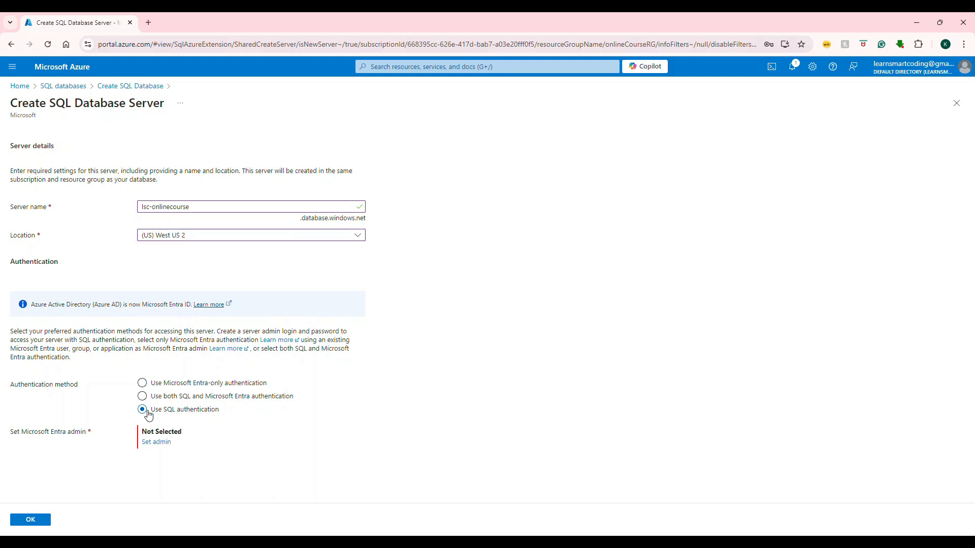
click(173, 434)
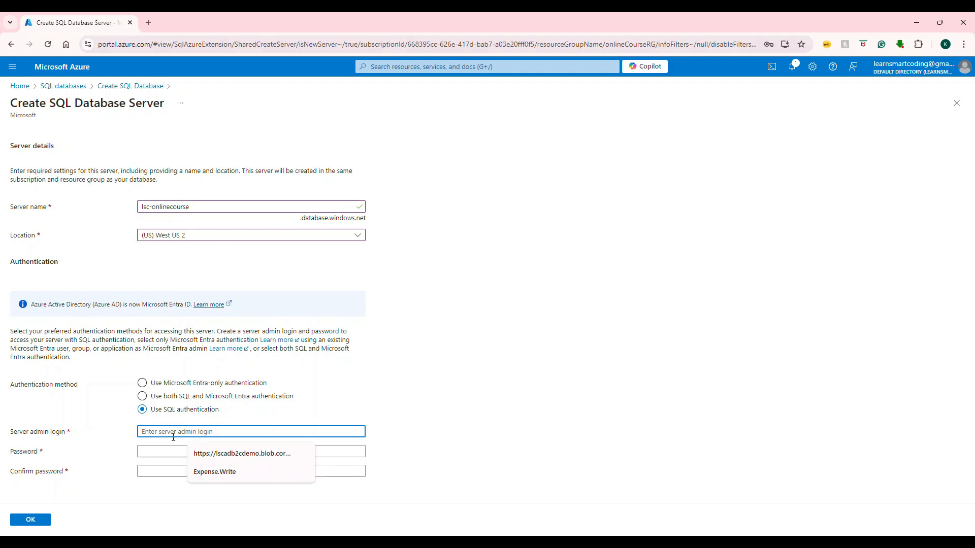
text(online)
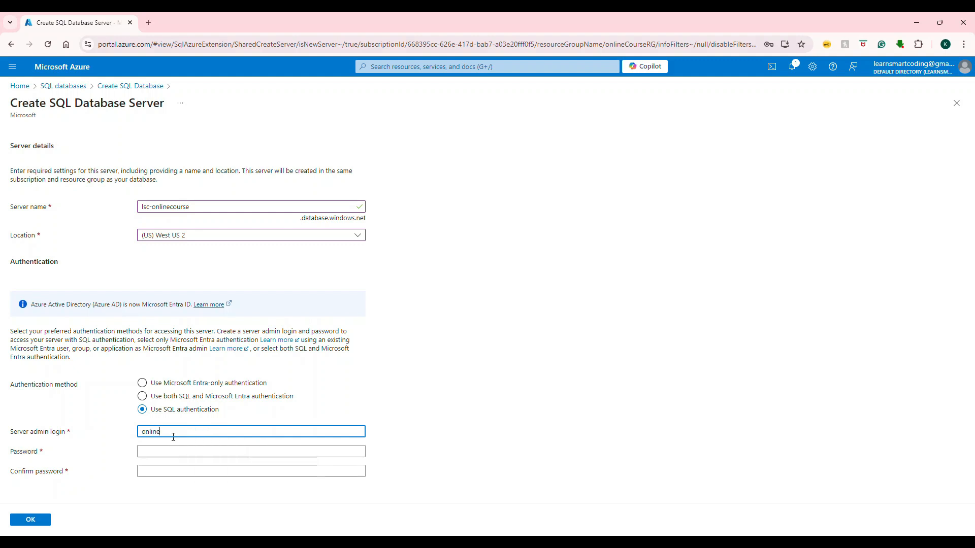
text(courseadmin)
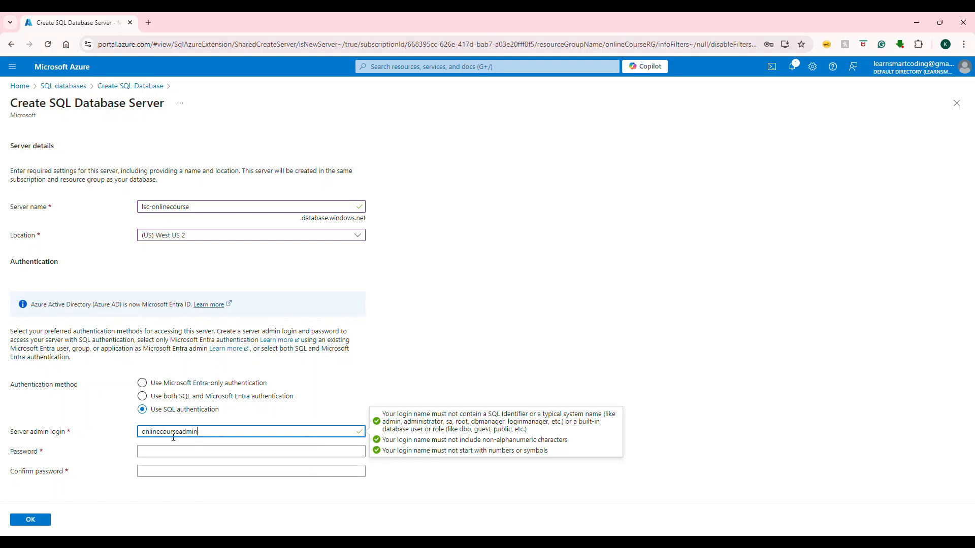
key(Tab)
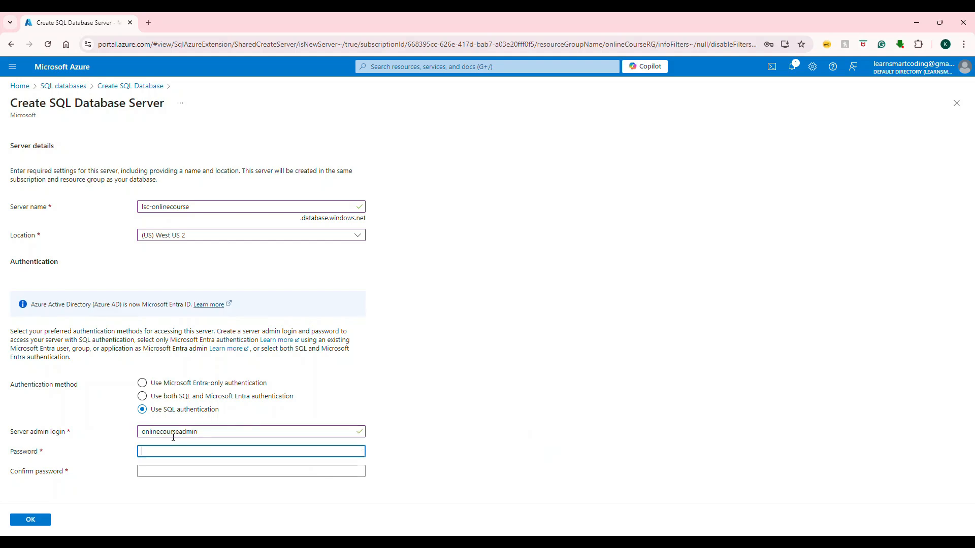
Enter and confirm the server admin password, accept the new server's settings, and decline saving the password in the browser
right_click(172, 451)
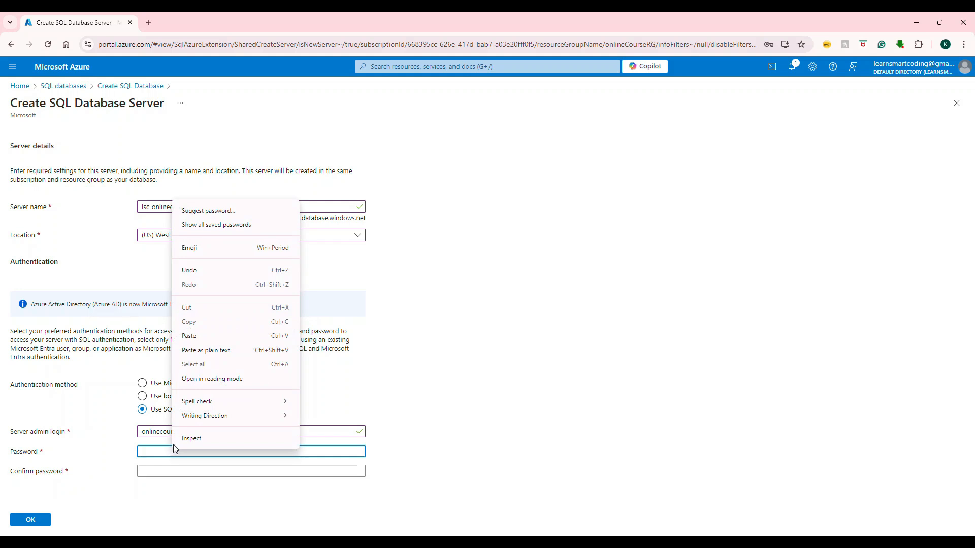
click(164, 449)
click(161, 450)
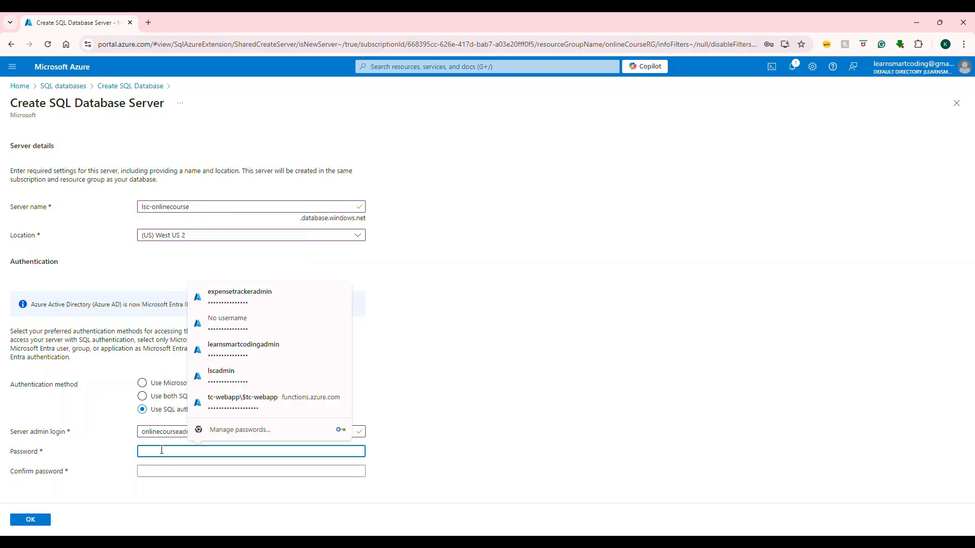
click(575, 467)
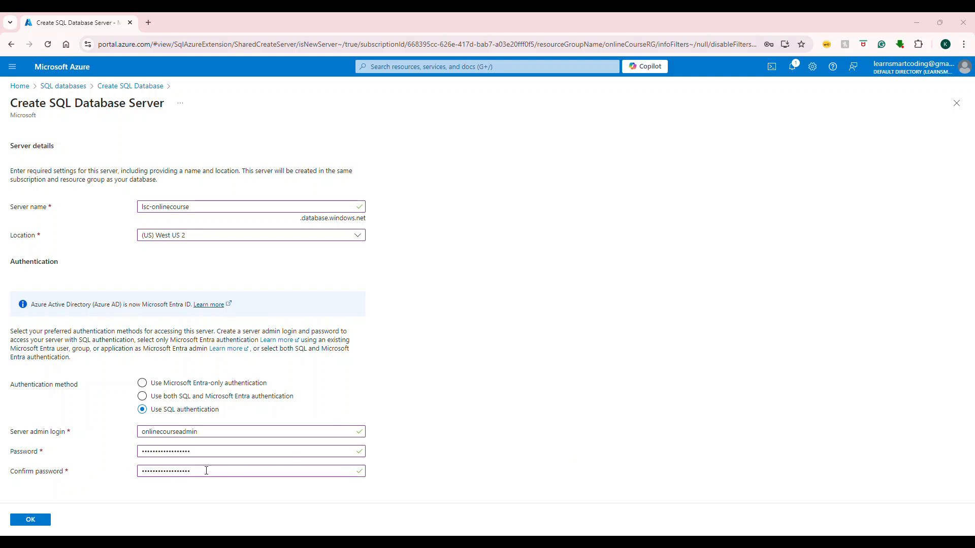
click(44, 522)
scroll(399, 303, down, 3)
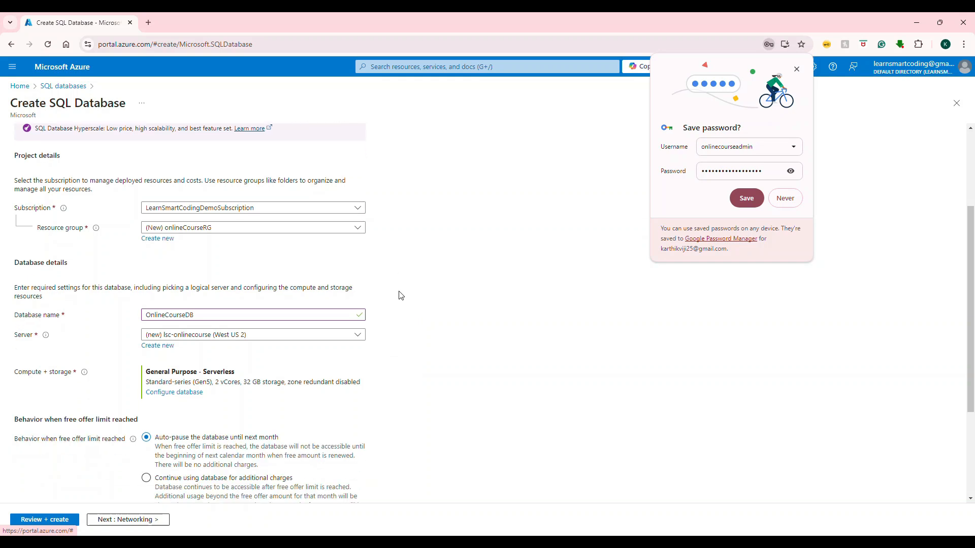
click(794, 198)
Review the database's compute and storage configuration, the free offer, and the options for when the free offer limit is reached
scroll(551, 266, down, 1)
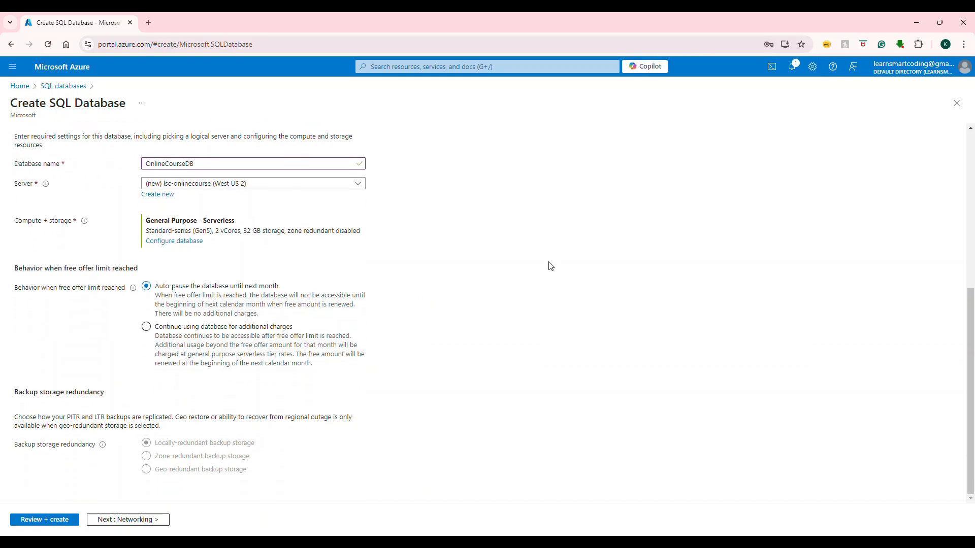
drag(153, 214, 239, 226)
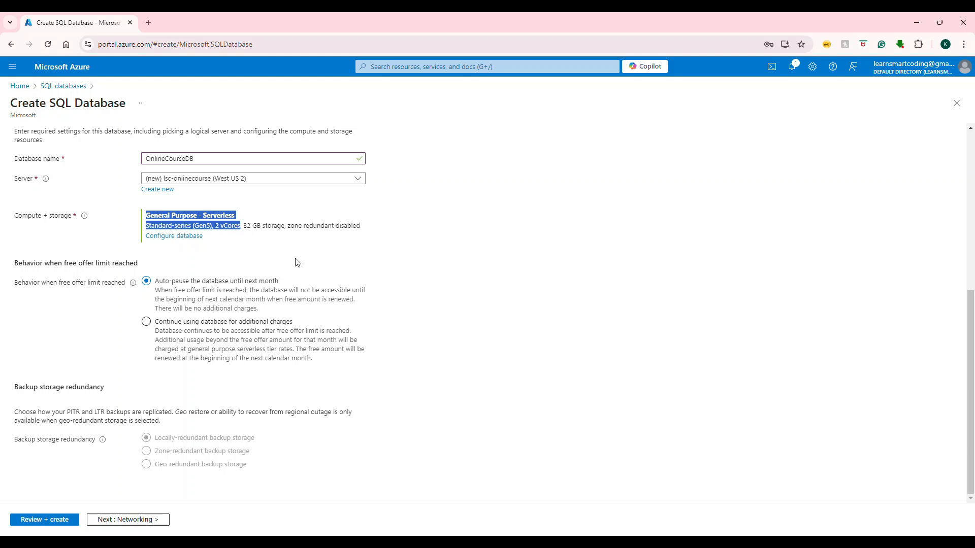
scroll(295, 261, up, 6)
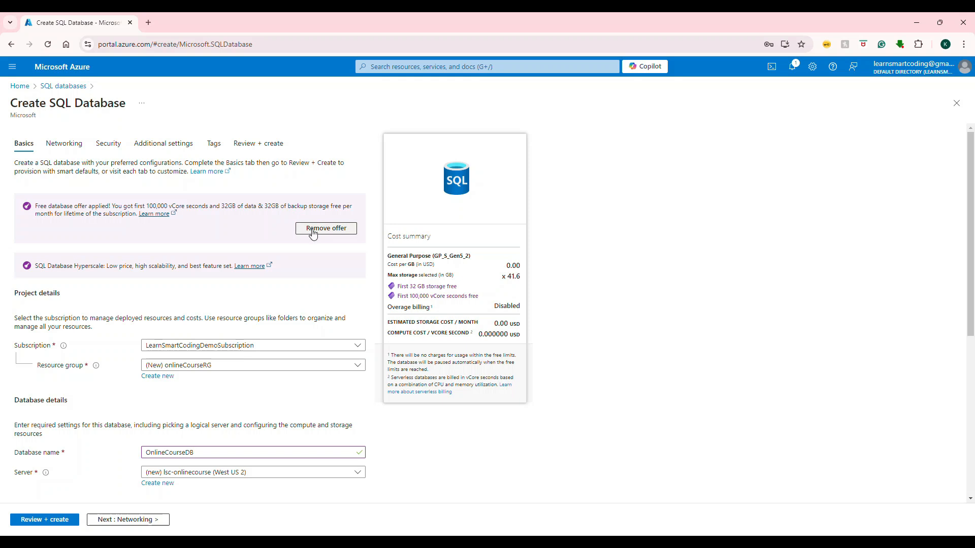
scroll(311, 232, down, 6)
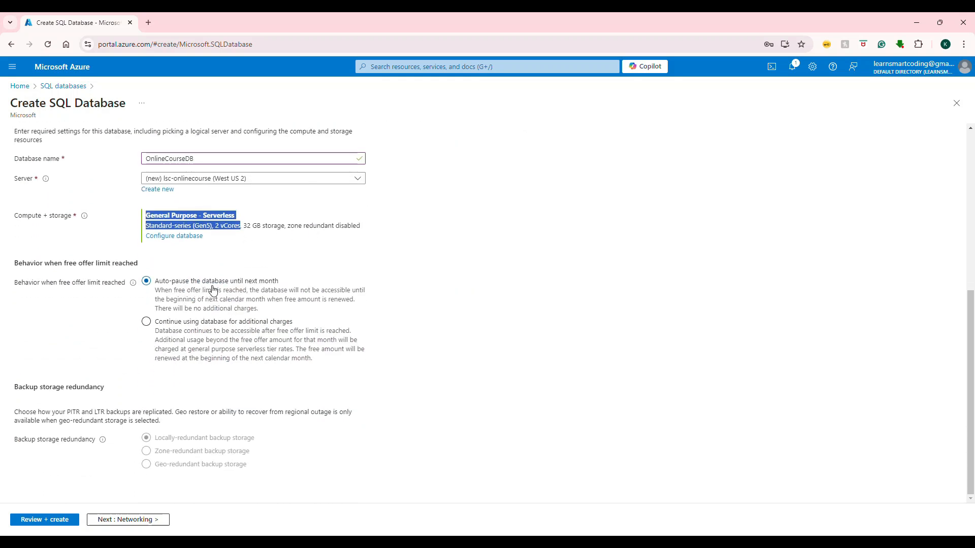
drag(260, 310, 155, 291)
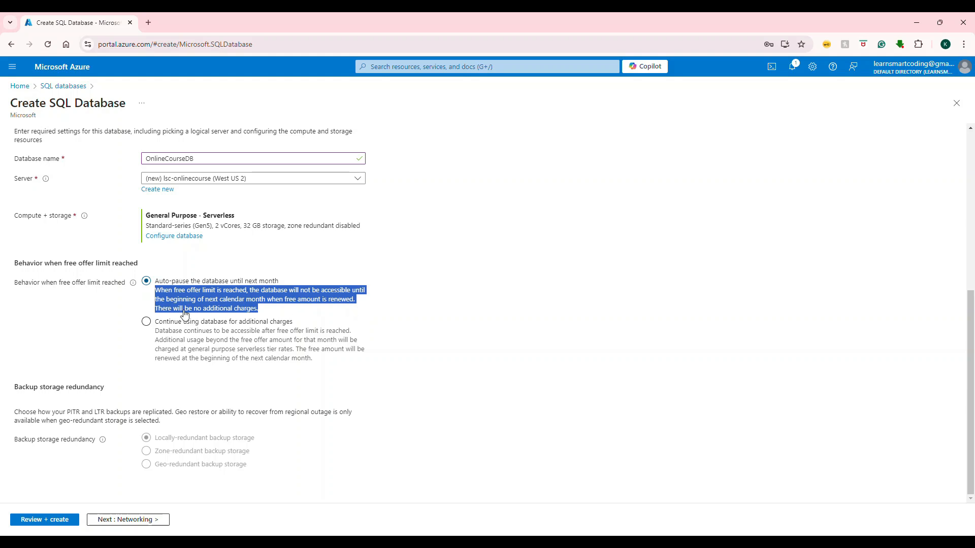
click(196, 323)
Proceed to the networking settings and set the server's connectivity method to Public endpoint
click(147, 523)
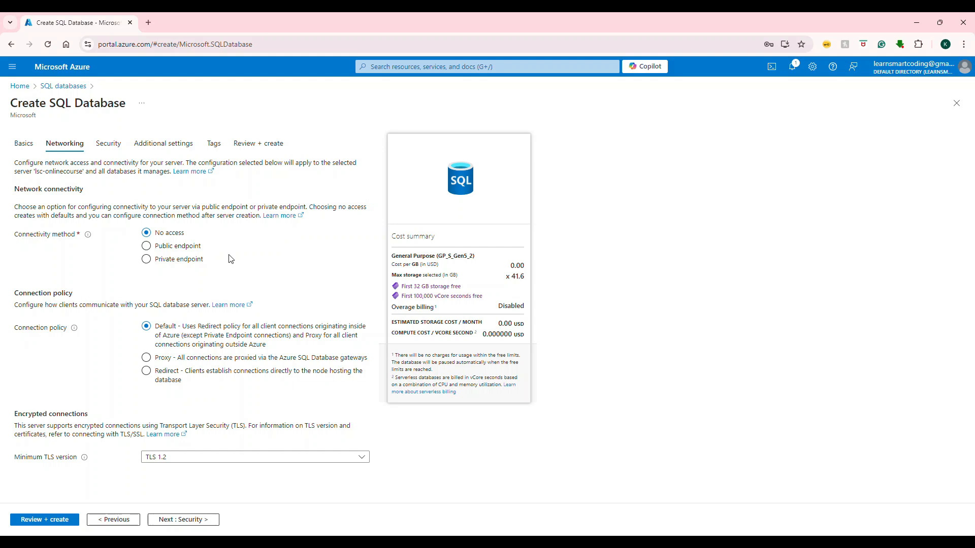
click(170, 247)
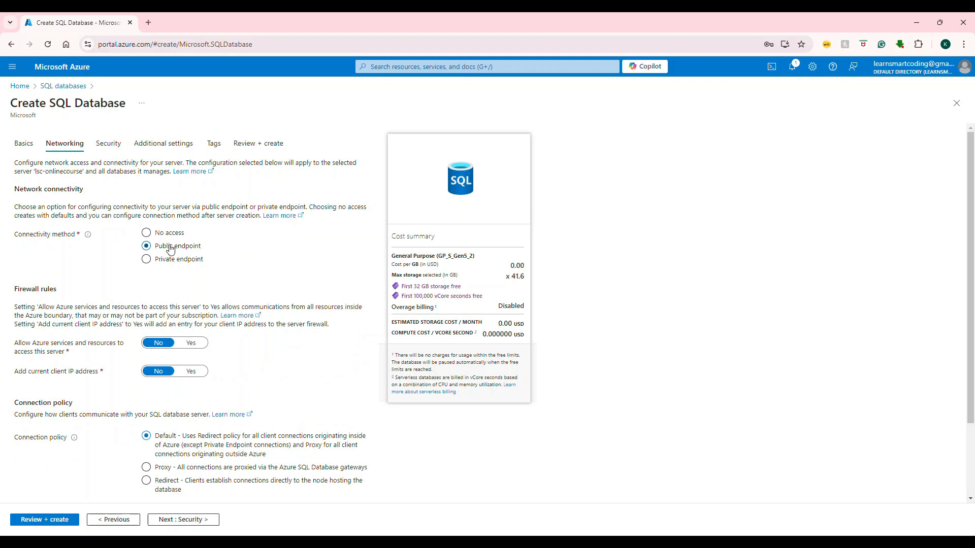
click(170, 264)
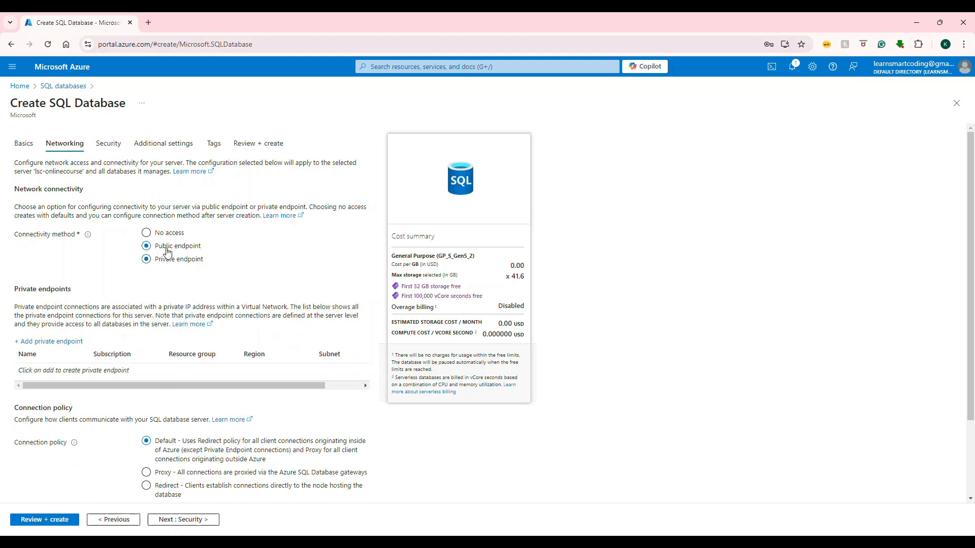
click(170, 249)
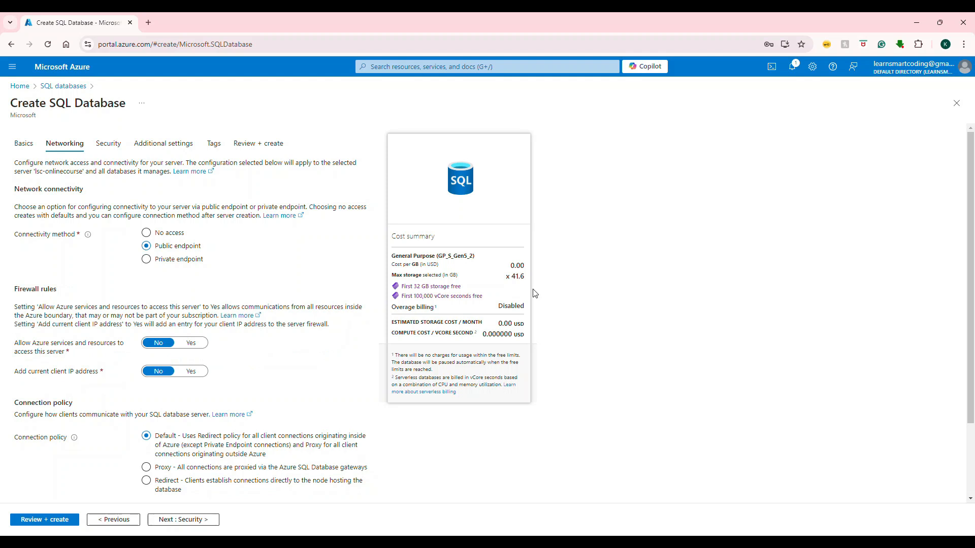
Set the firewall rules to No for Azure services and resources access and Yes for adding the current client IP address
drag(78, 310, 292, 298)
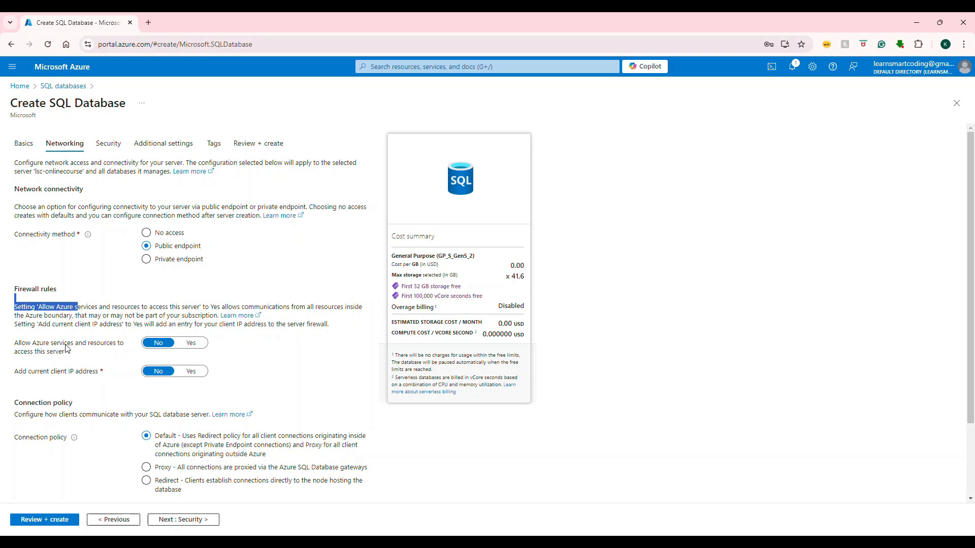
click(201, 347)
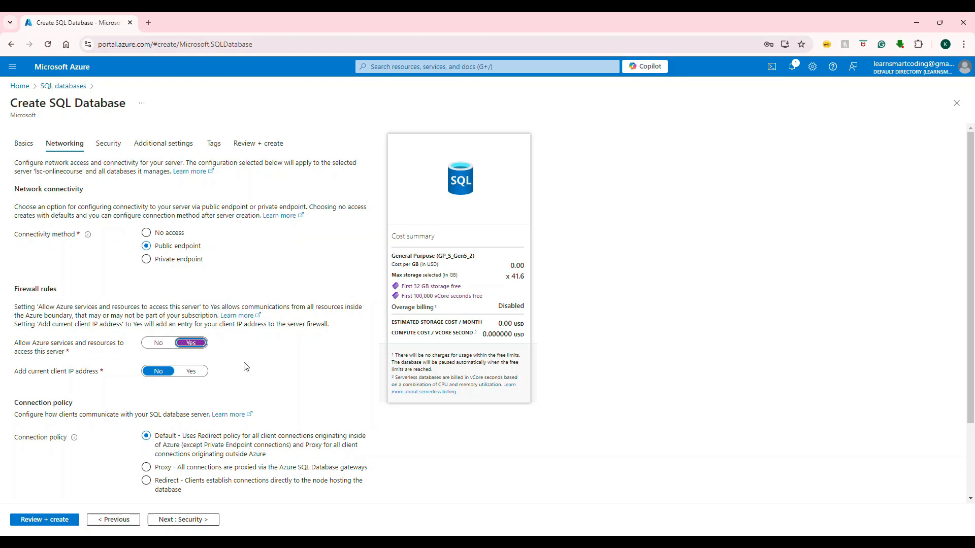
scroll(248, 361, down, 2)
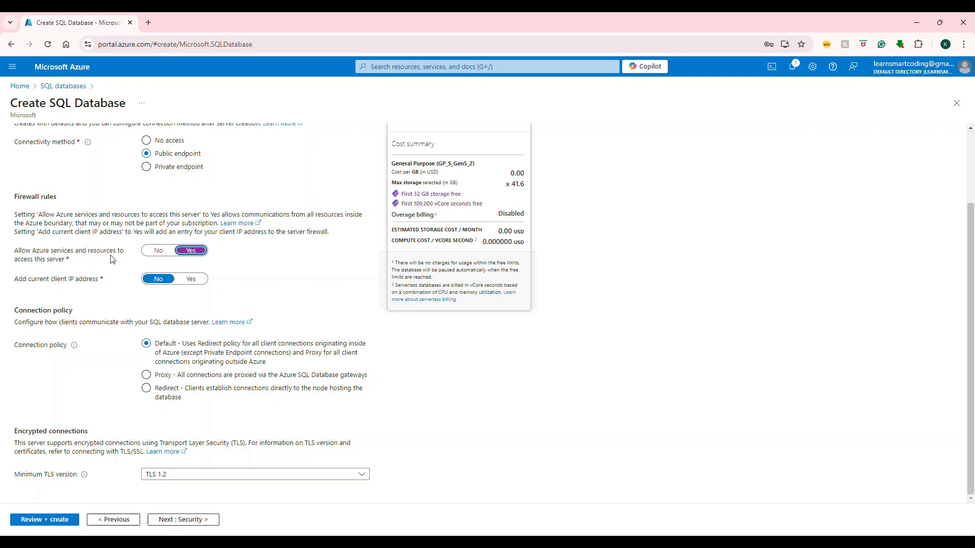
click(156, 251)
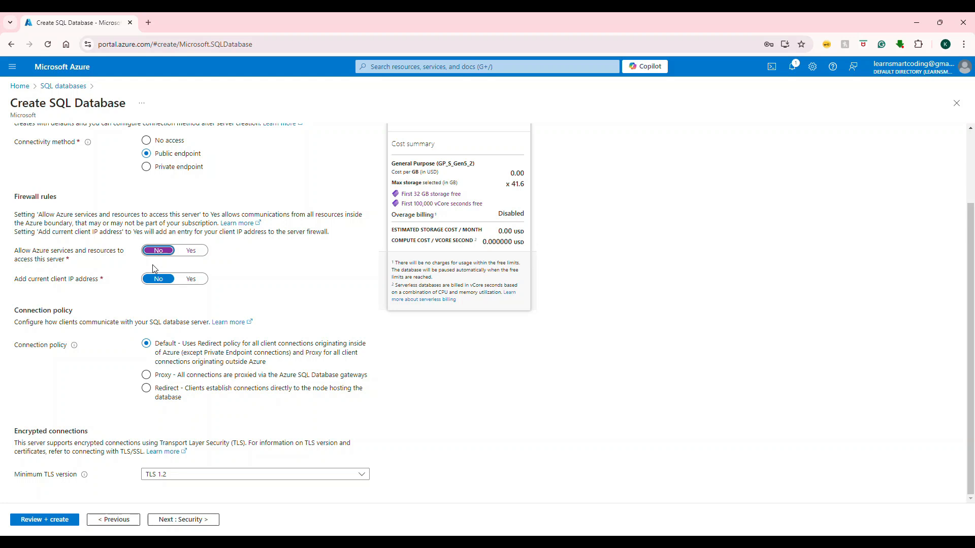
click(191, 279)
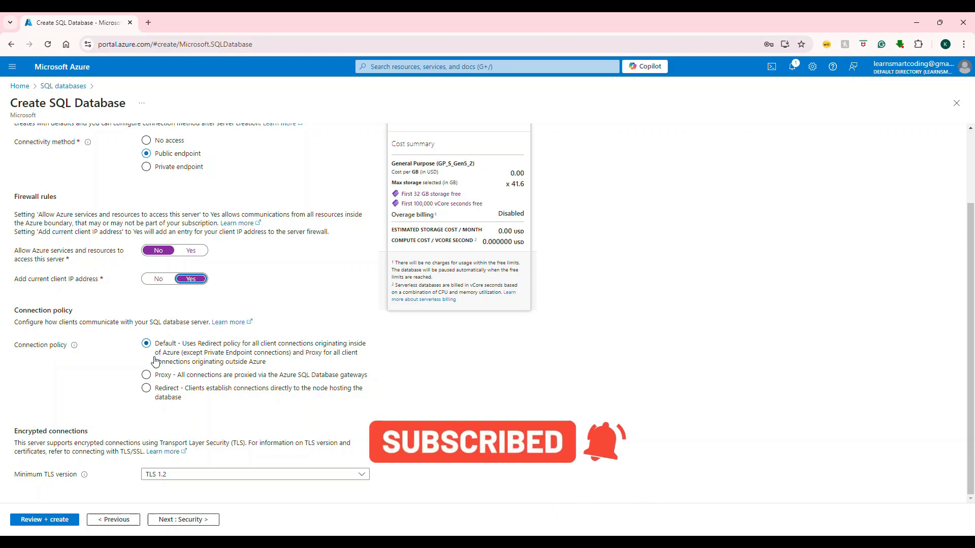
Proceed to the security settings and enable the ledger for all future tables in the database, with automatic digest storage disabled
click(174, 519)
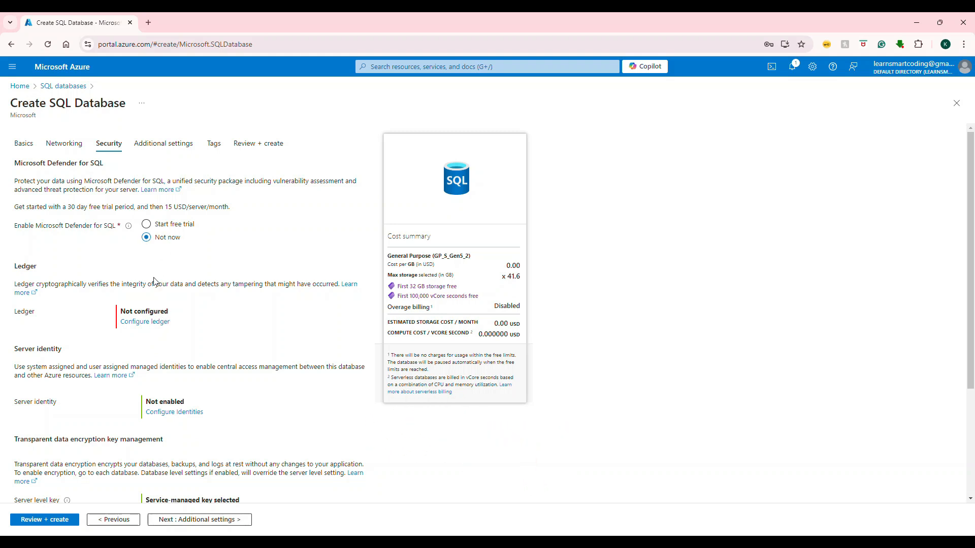
click(135, 324)
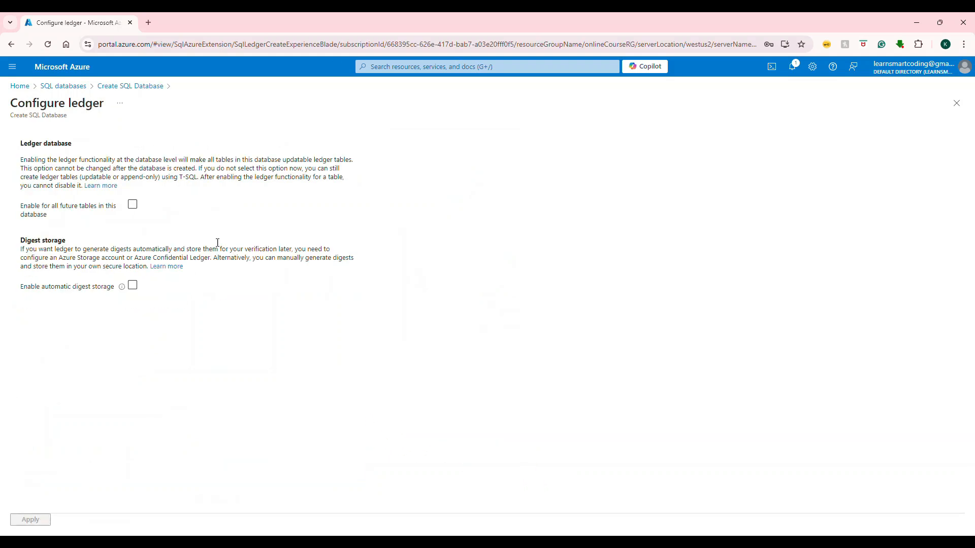
click(134, 207)
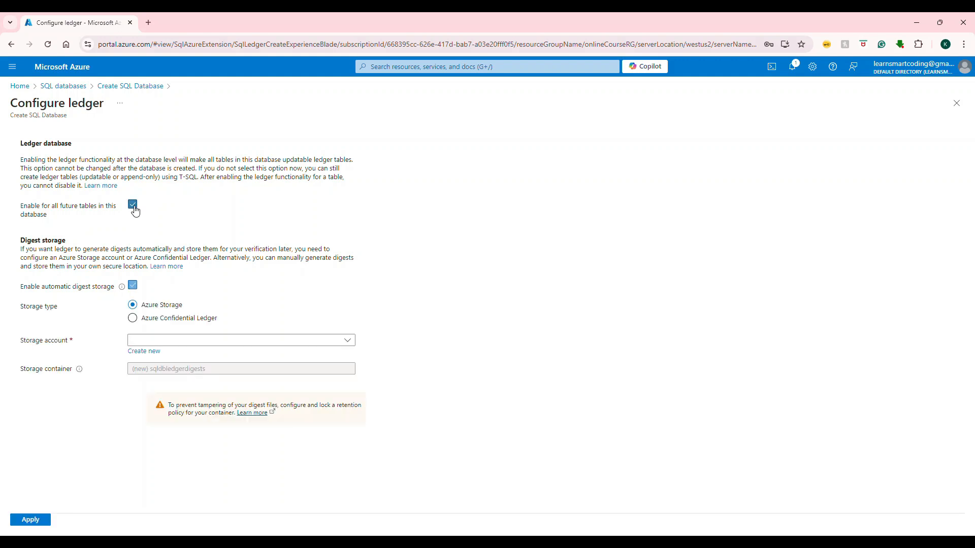
click(132, 288)
click(156, 358)
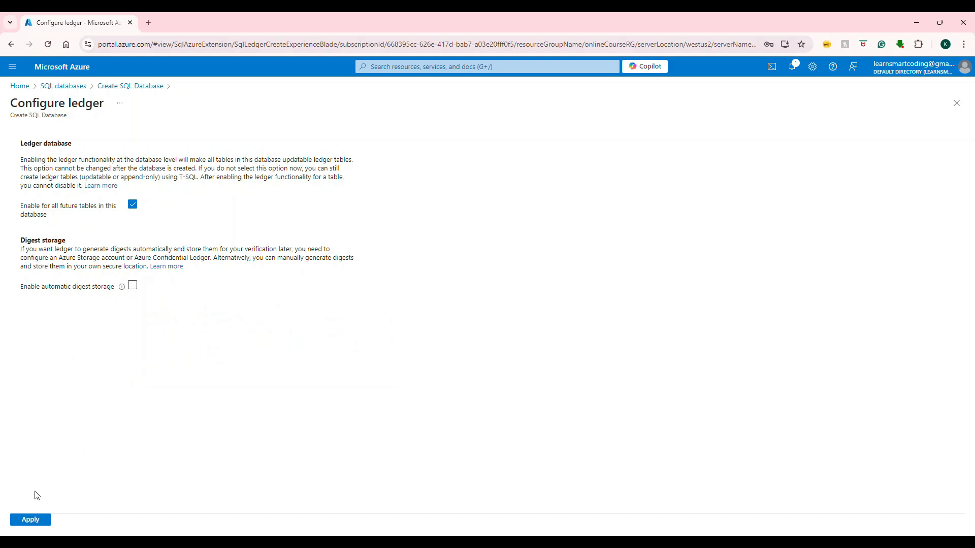
click(31, 521)
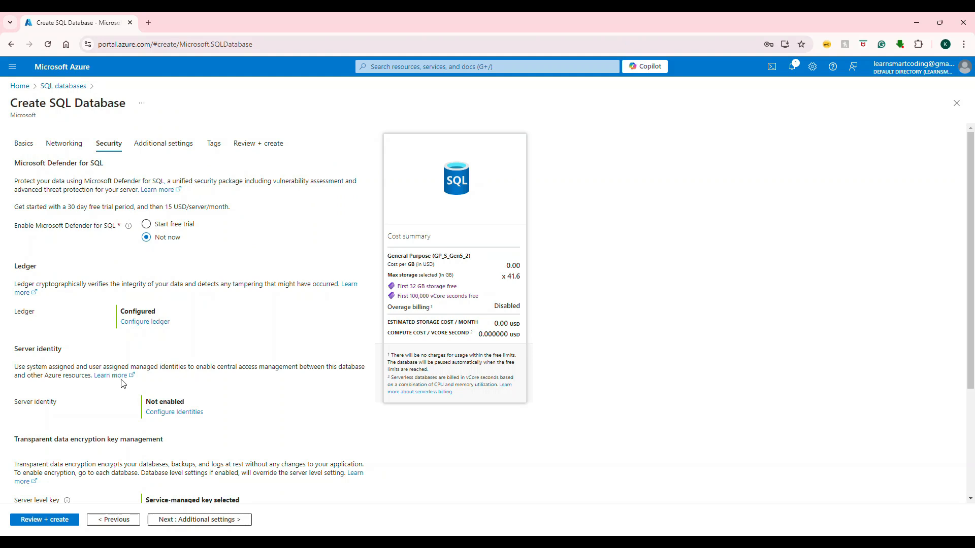
Accept the default identity, encryption, collation and maintenance settings and proceed to the tags
scroll(124, 378, down, 3)
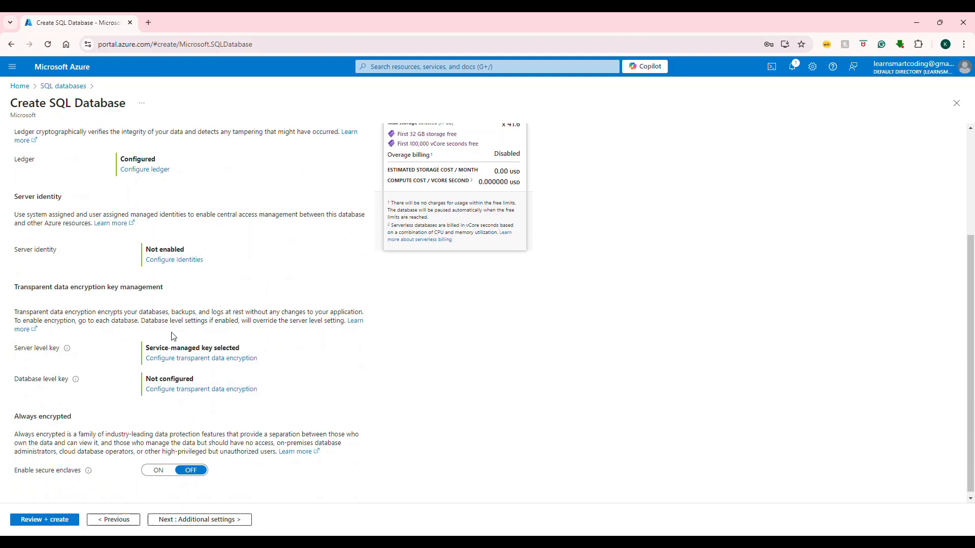
scroll(176, 335, down, 1)
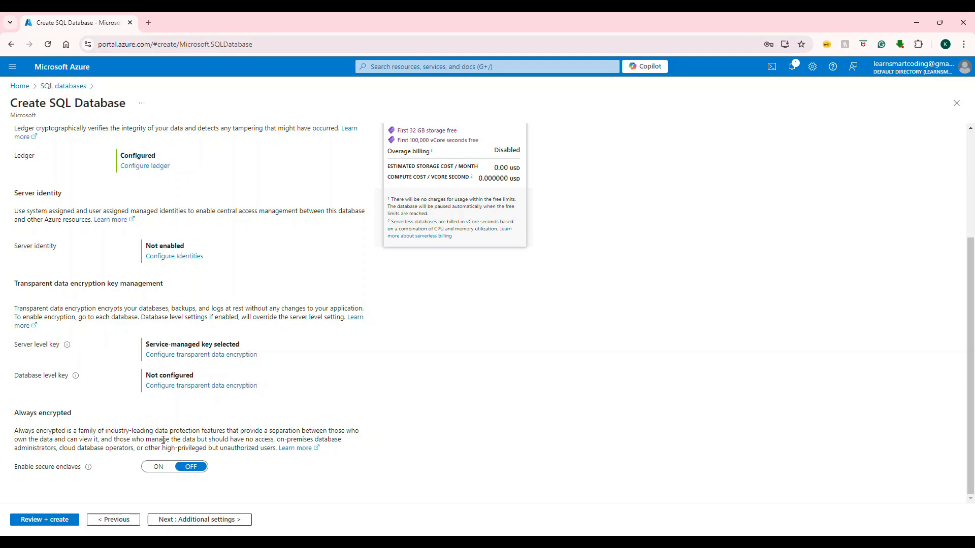
click(203, 523)
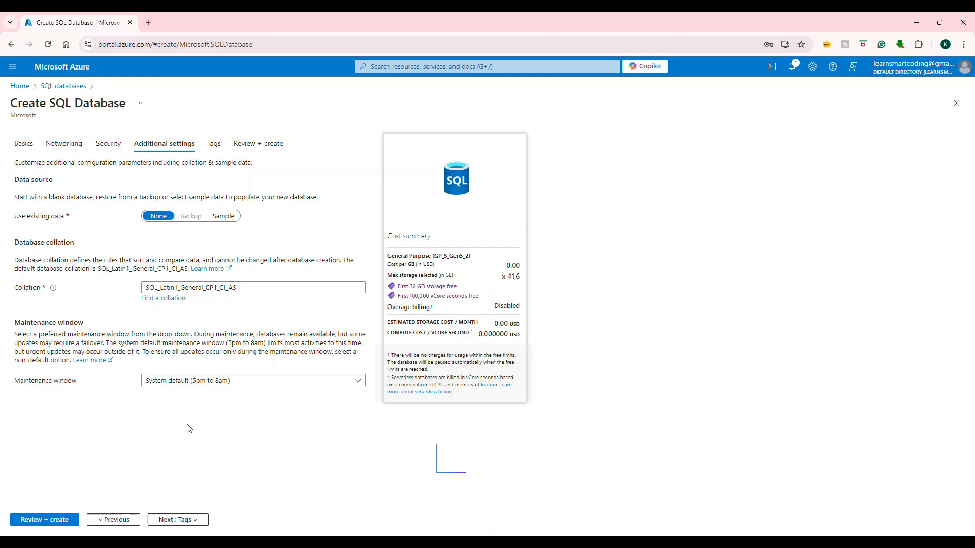
click(194, 520)
Add a tag with the name database and the value online-course-demo
click(149, 222)
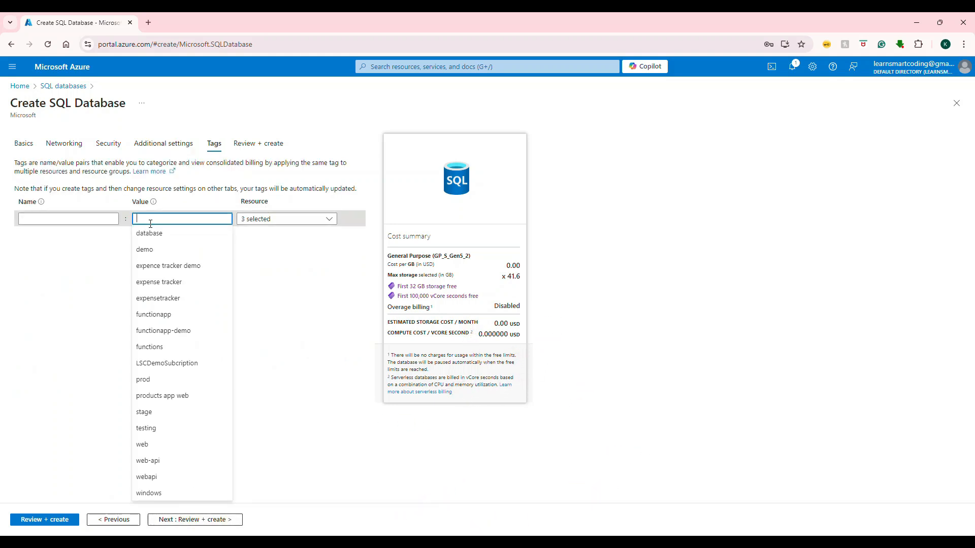
text(onli)
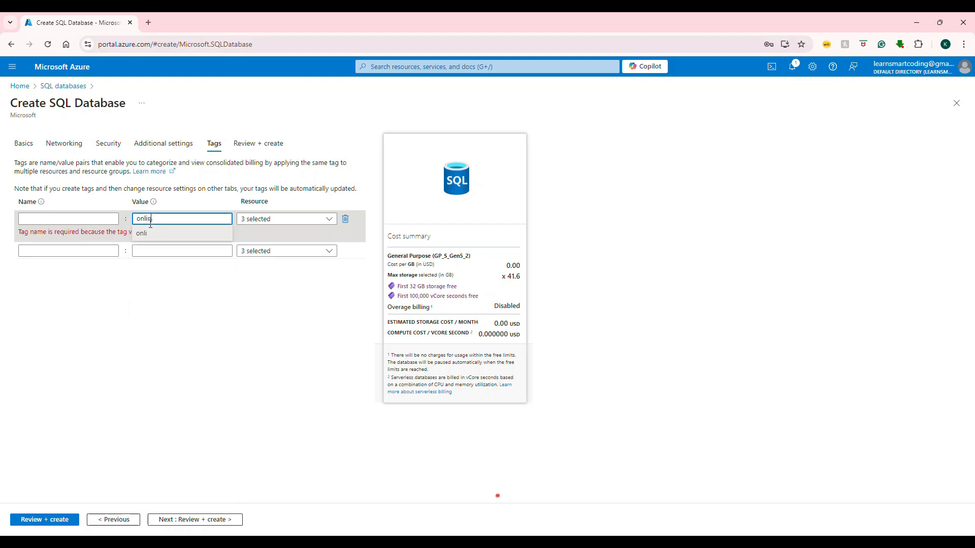
text(ne-course)
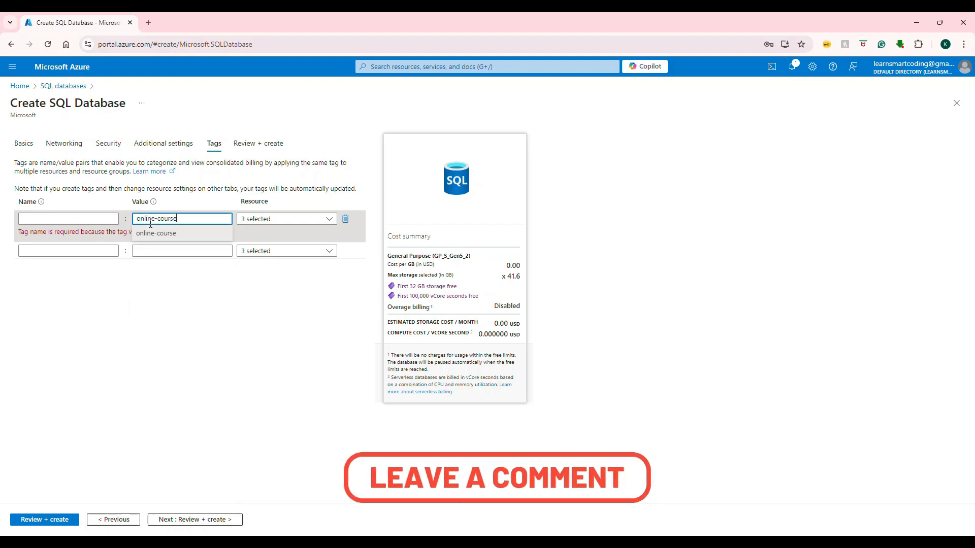
text(-demo)
click(94, 218)
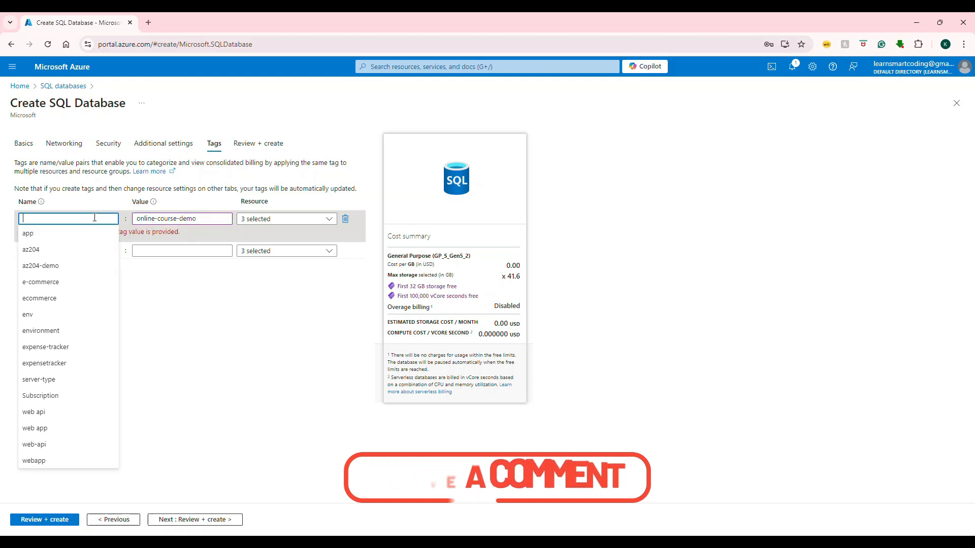
text(database)
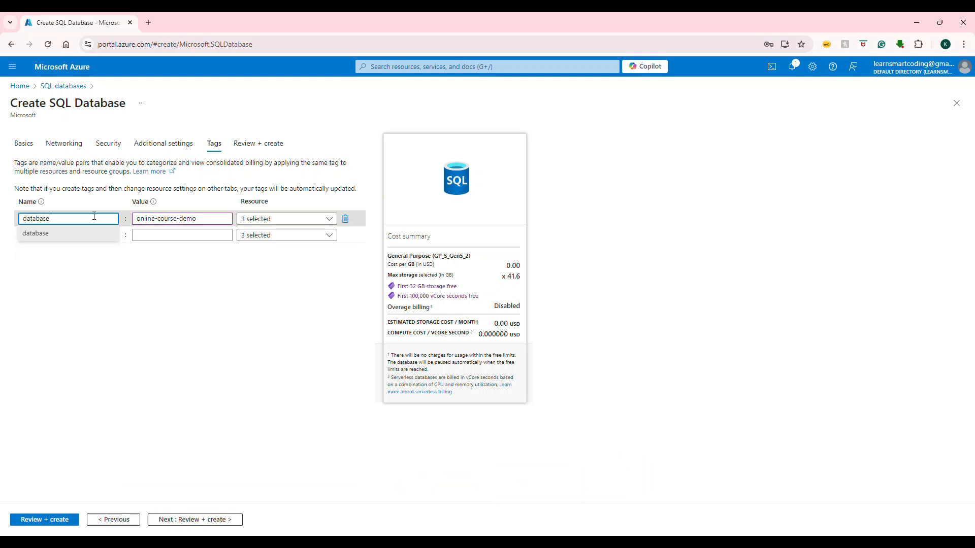
click(241, 309)
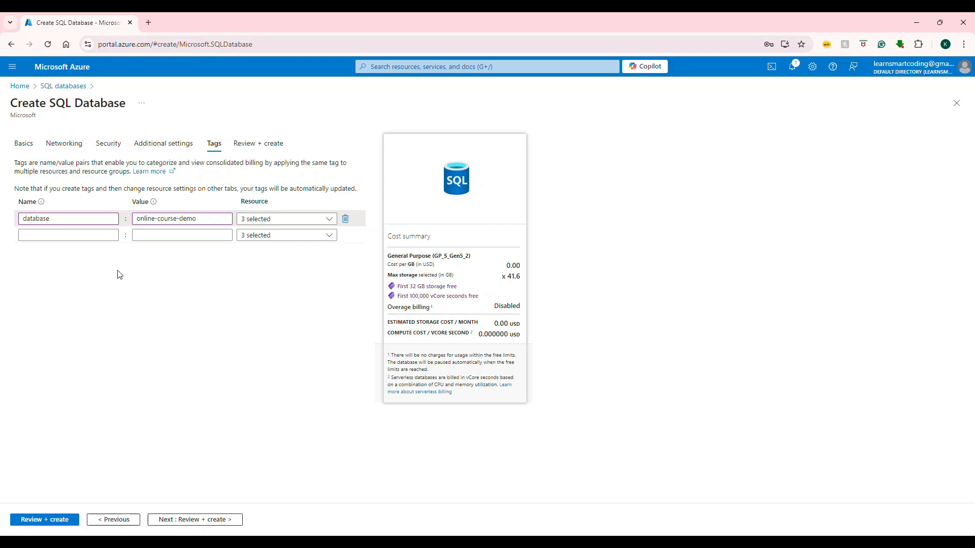
Add a second tag with the name app and the value online-course
click(104, 233)
text(app)
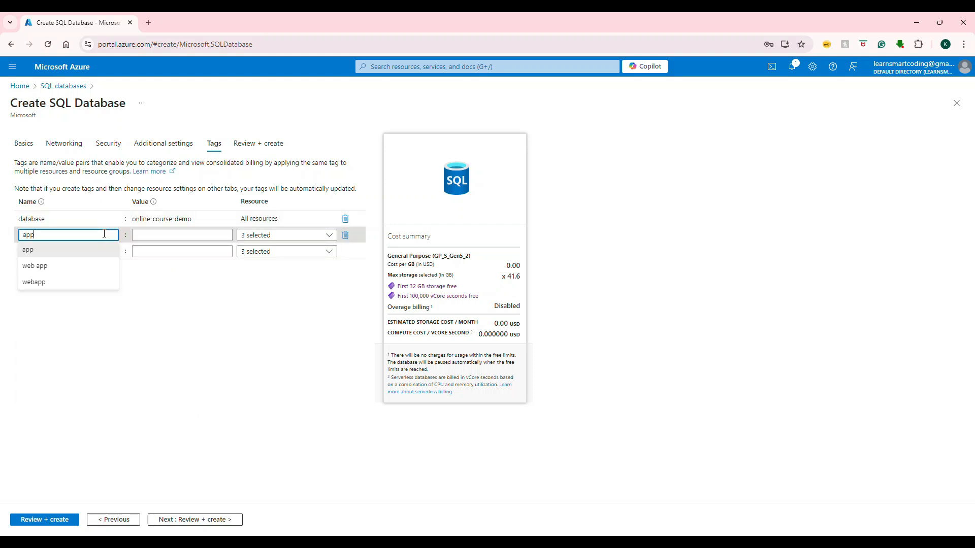
click(153, 236)
text(online-course)
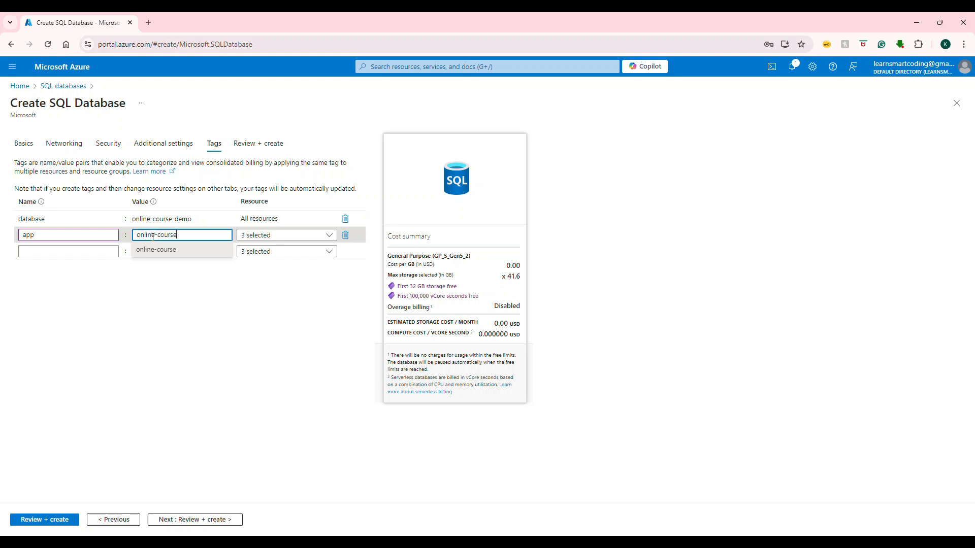
Proceed to the final review, create the database and open the deployed resource
click(202, 519)
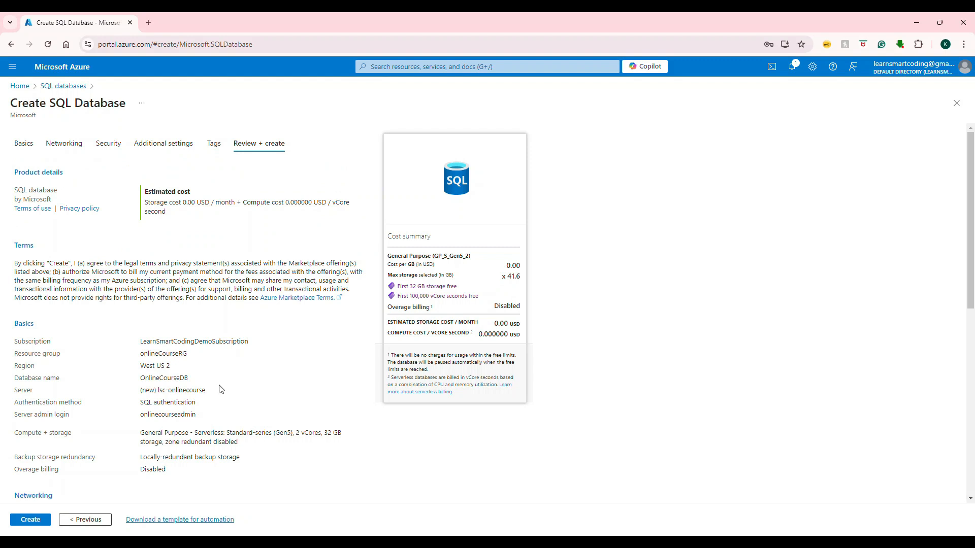
click(33, 520)
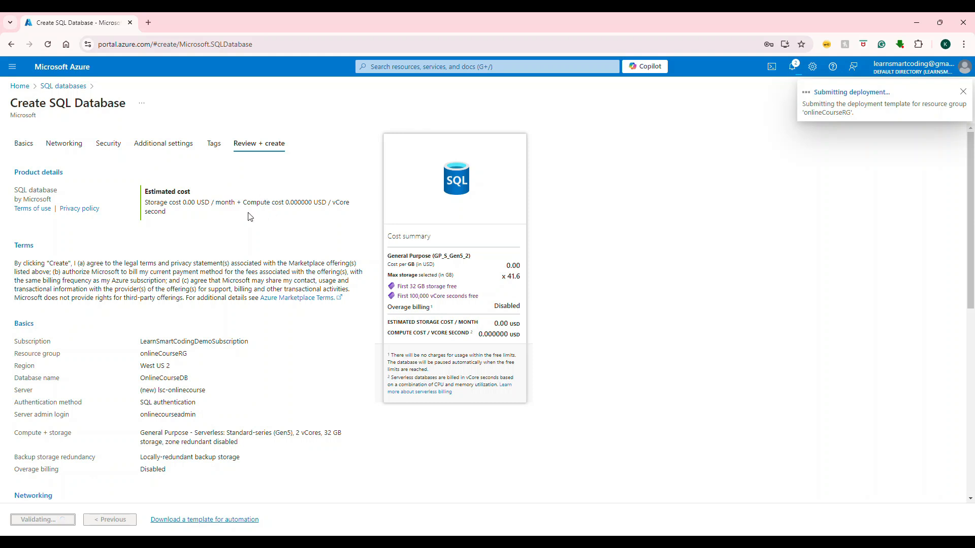
scroll(253, 237, down, 3)
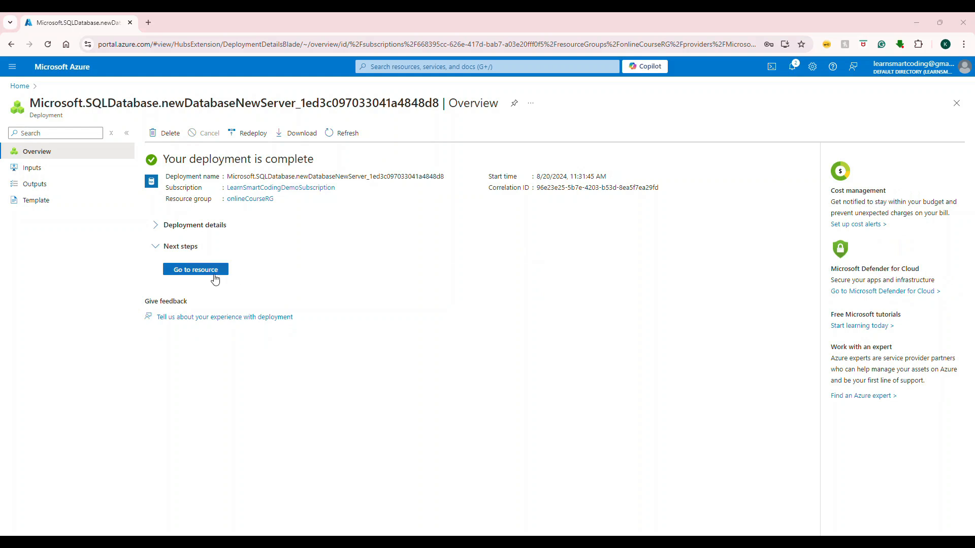
click(213, 274)
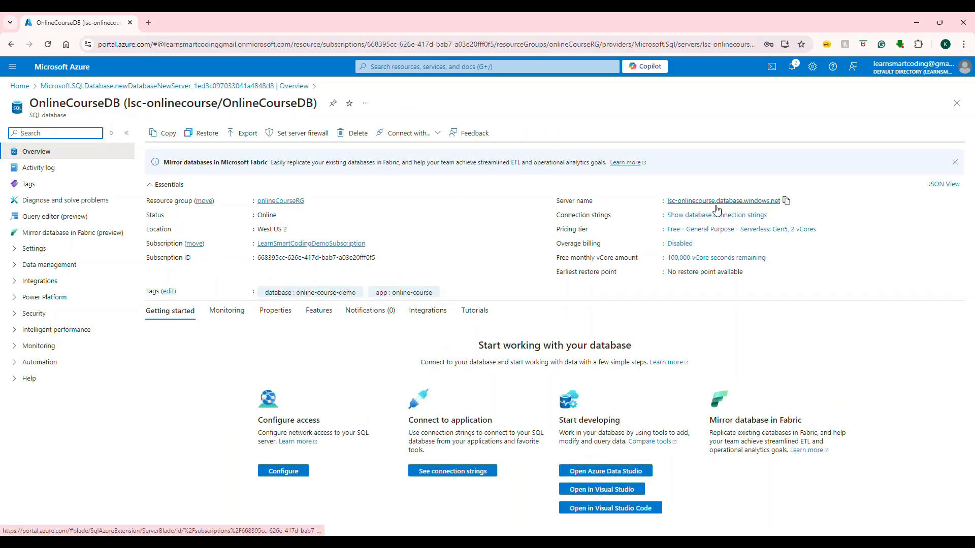
Copy the server name from the database overview and switch to the other window
drag(556, 201, 598, 201)
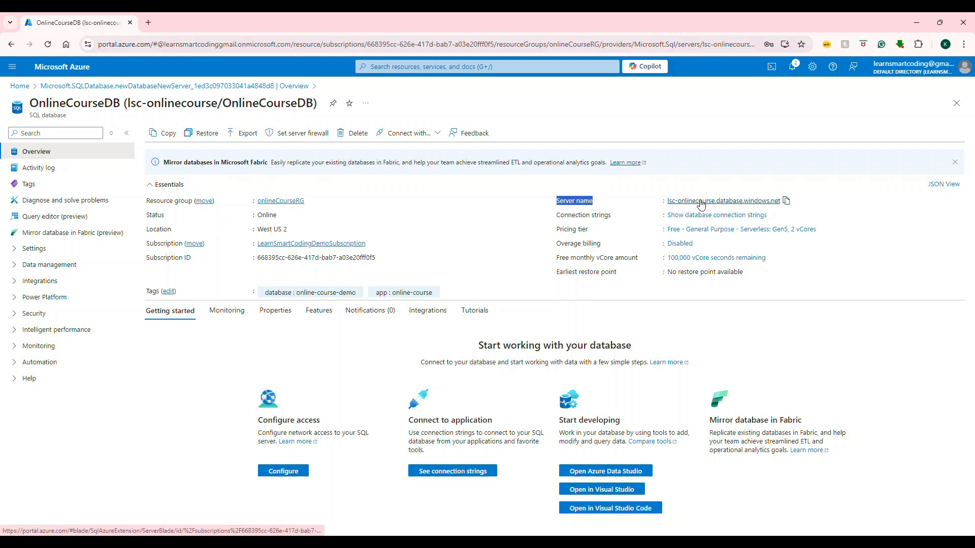
click(786, 200)
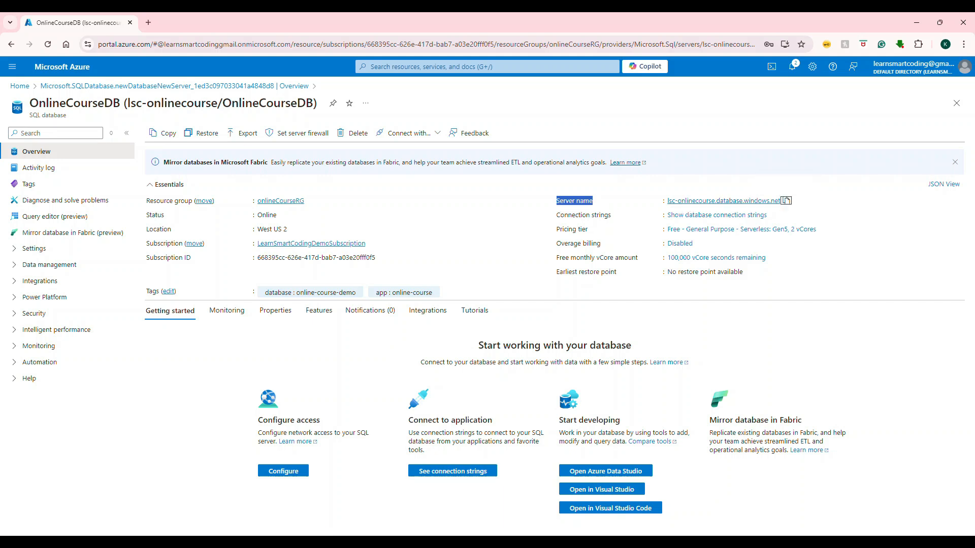
key(alt+Tab)
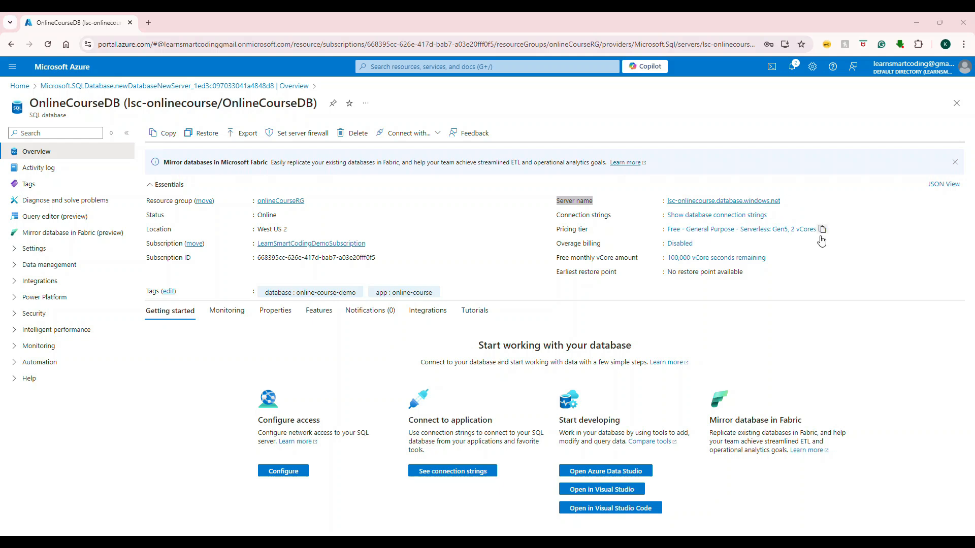
Open the database's connection strings and copy the ADO.NET string for SQL authentication
click(748, 215)
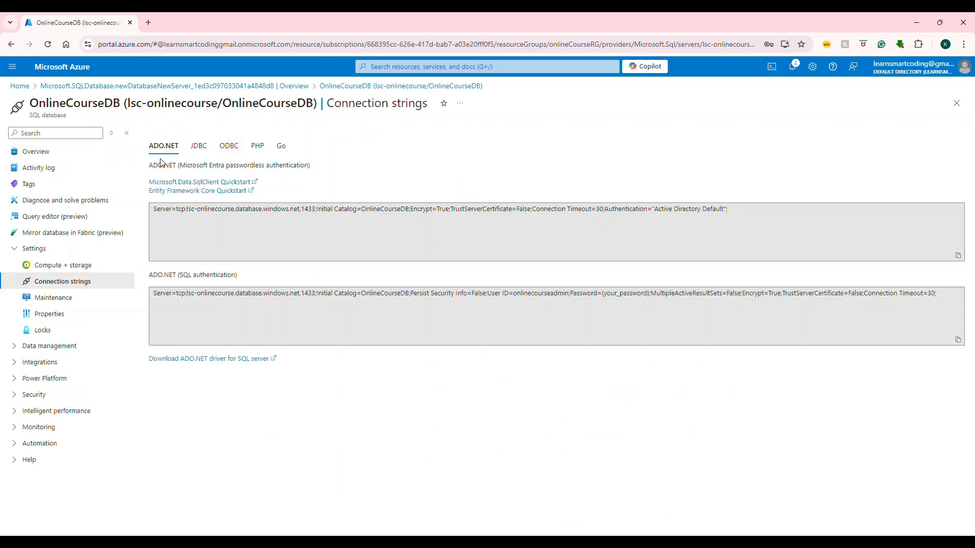
click(731, 209)
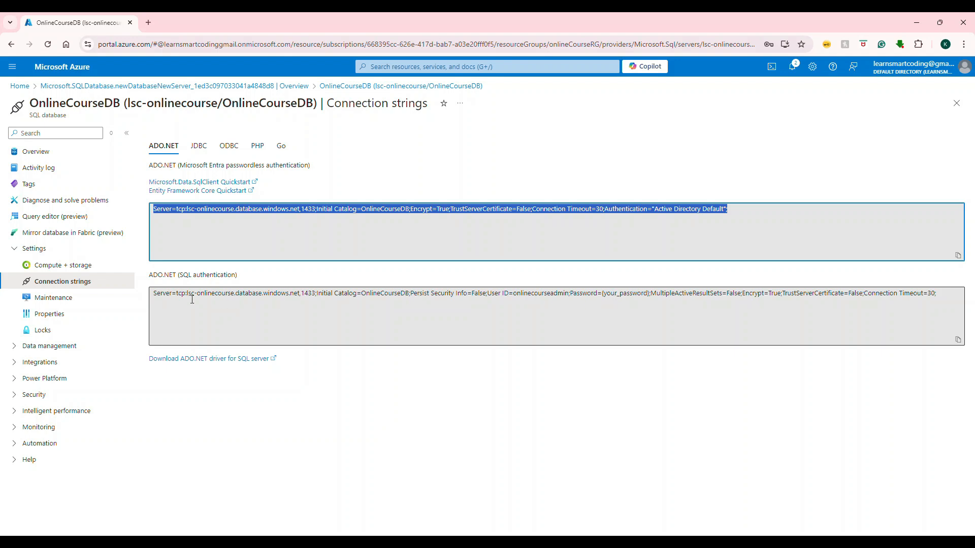
click(155, 297)
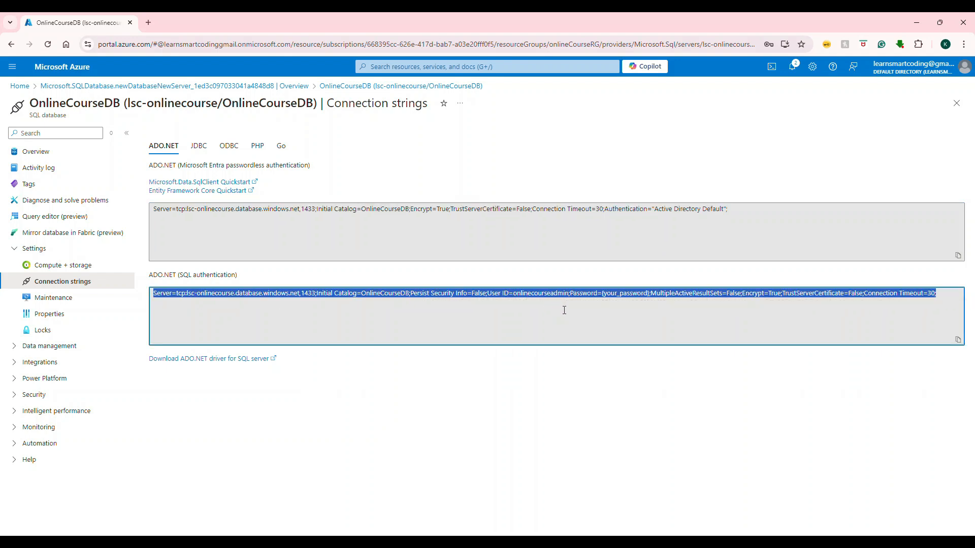
key(alt+Tab)
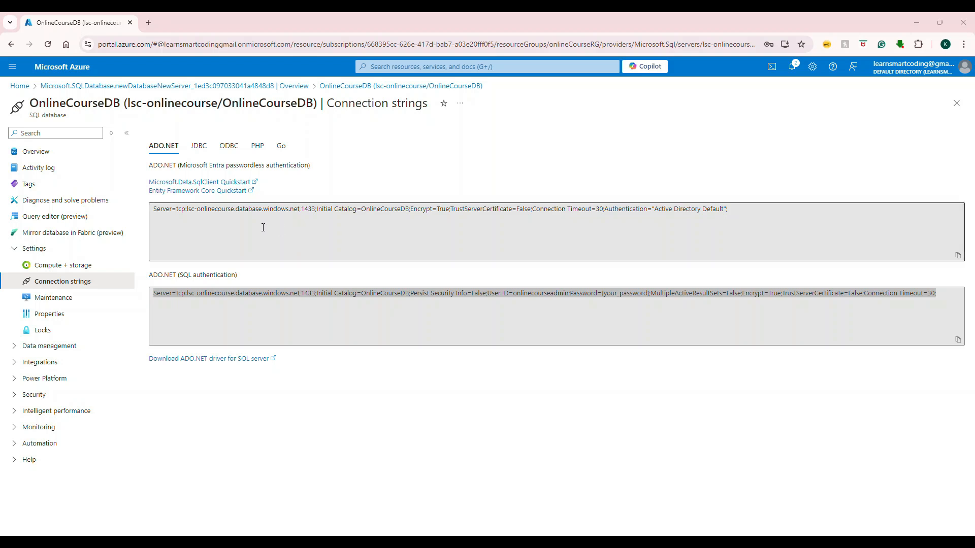
click(50, 156)
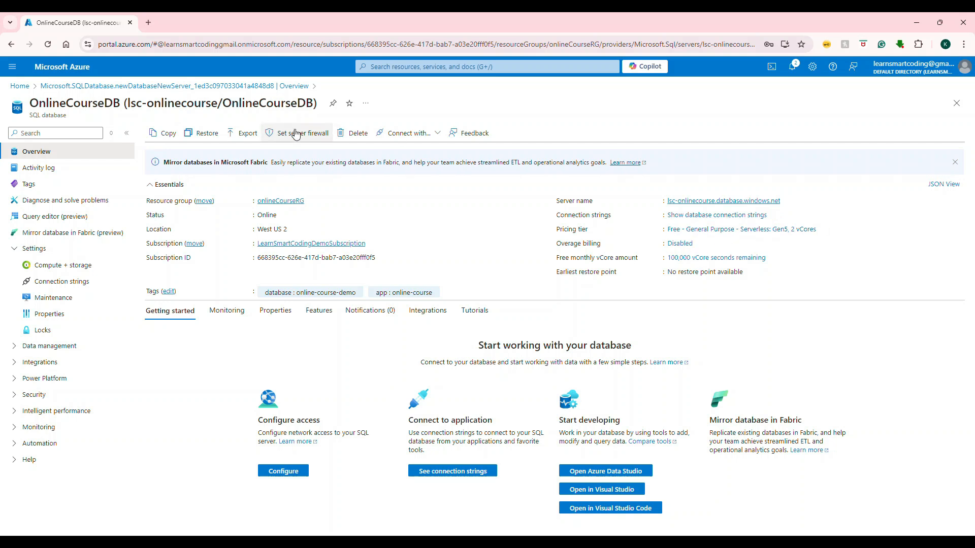
click(411, 68)
text(sql ser)
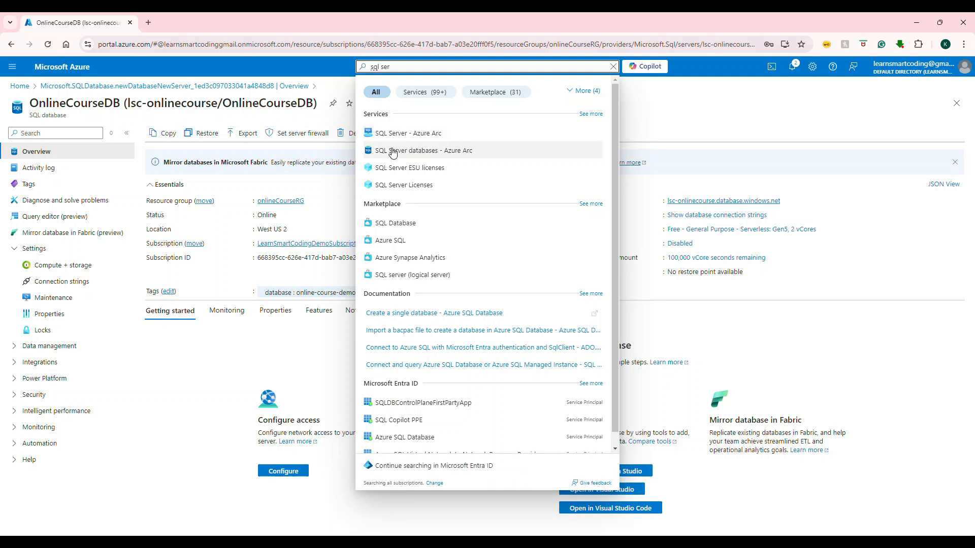
click(392, 135)
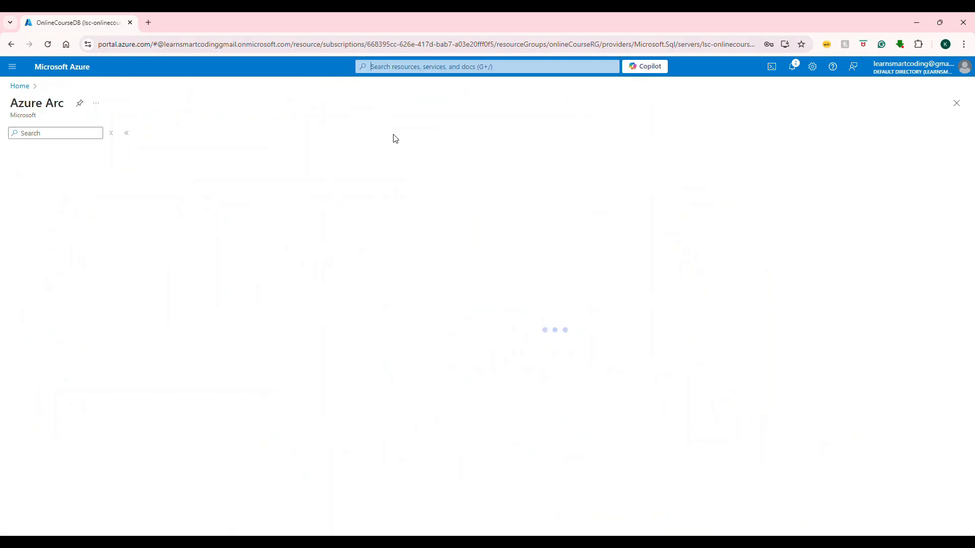
From the portal home, find lsc-onlinecourse among the SQL servers, examine its networking and firewall rules, and return to the server list
click(20, 86)
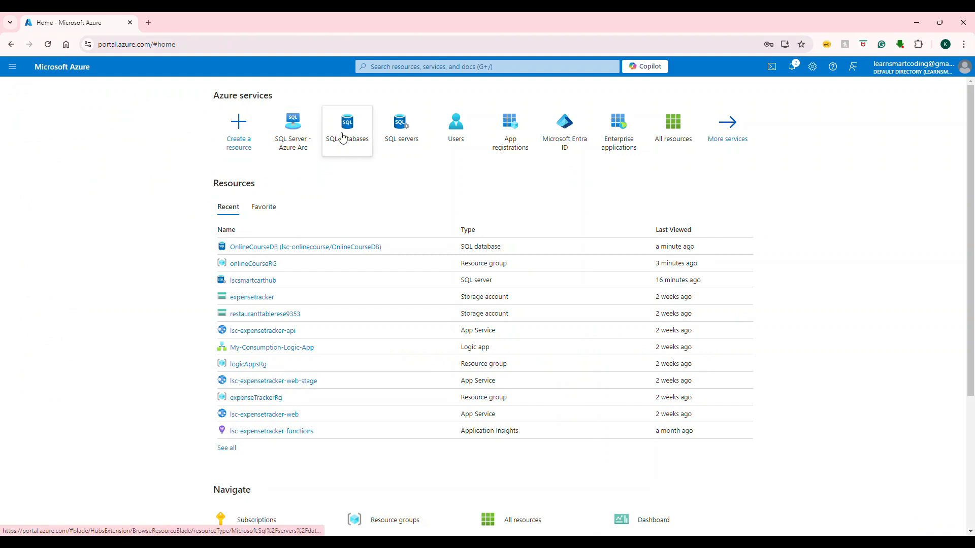
mouse_move(345, 133)
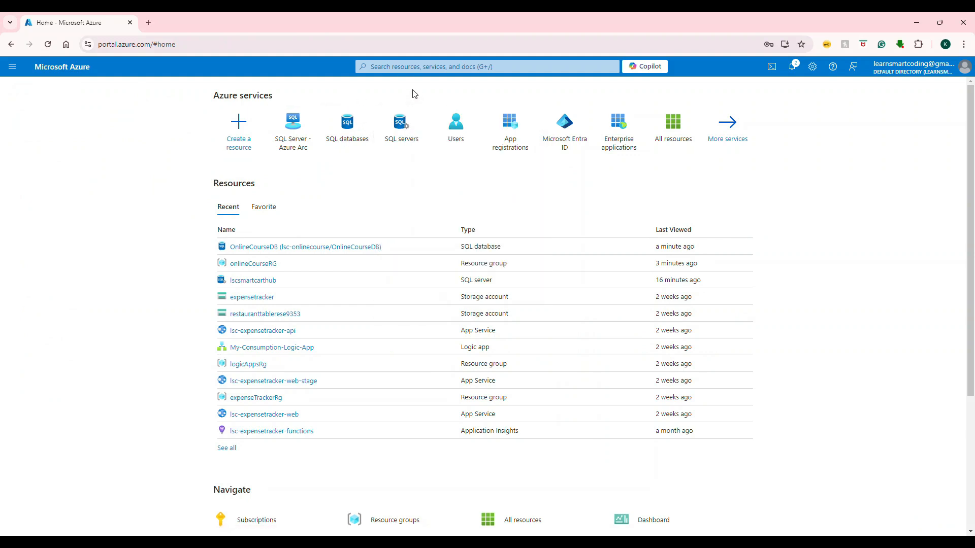
click(401, 126)
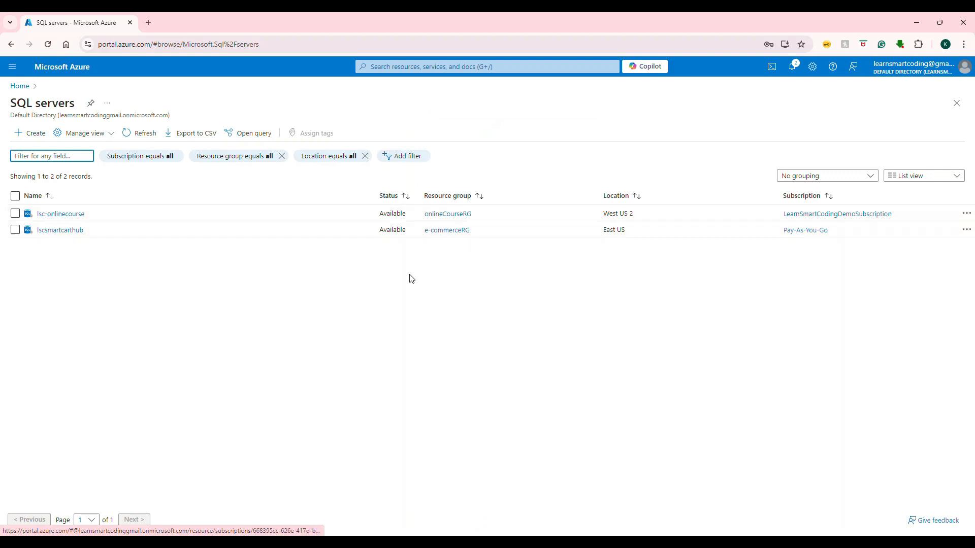
click(72, 214)
click(193, 281)
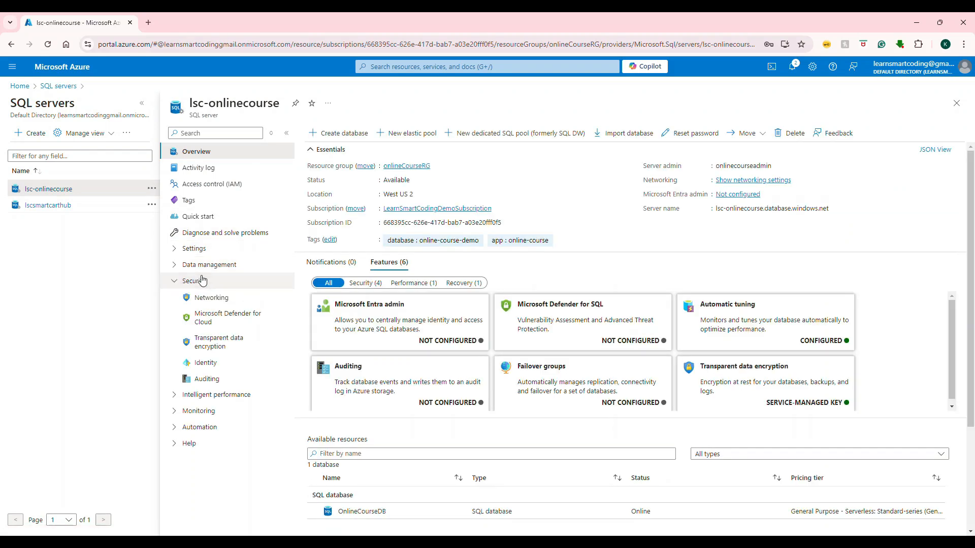
click(227, 297)
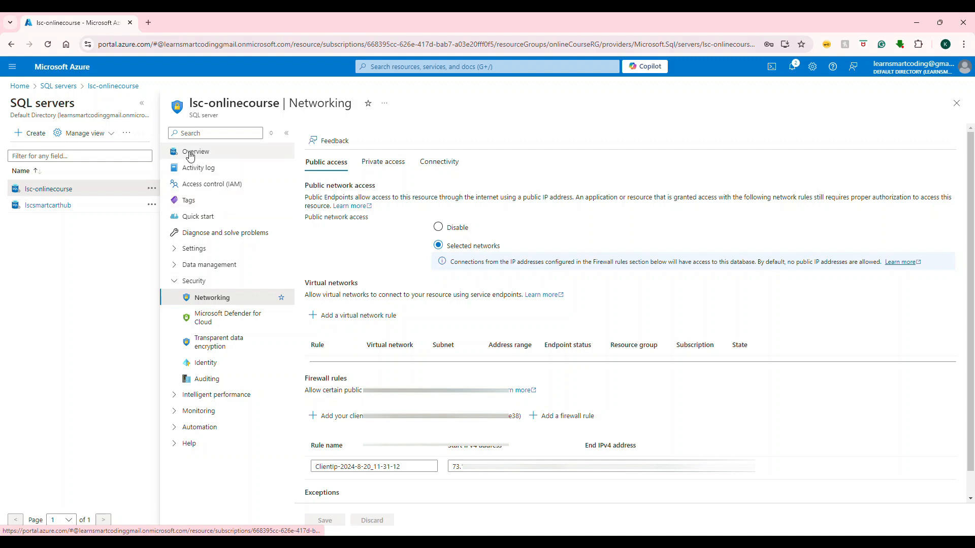
click(71, 87)
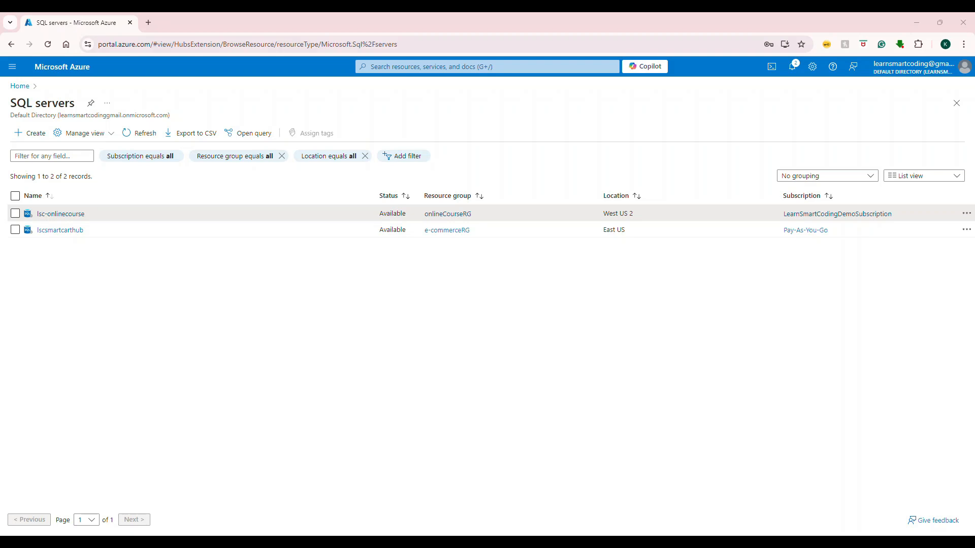
Switch to SQL Server Management Studio, collapse the local server tree and start a new Database Engine connection
key(alt+Tab)
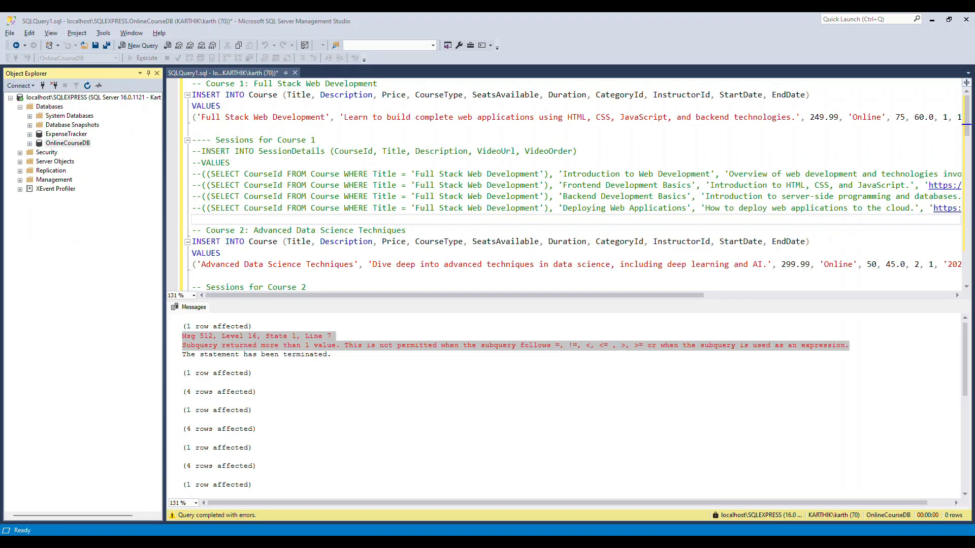
click(10, 97)
click(15, 86)
click(35, 96)
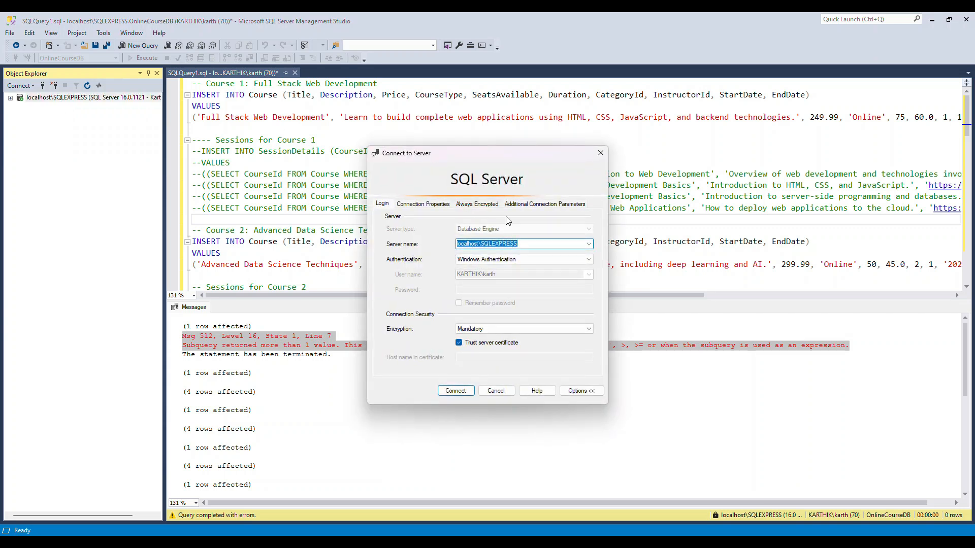
Paste "server: lsc-onlinecourse.database.windows.net" as the server name and set the authentication to SQL Server Authentication
key(Down)
key(Down)
key(Down)
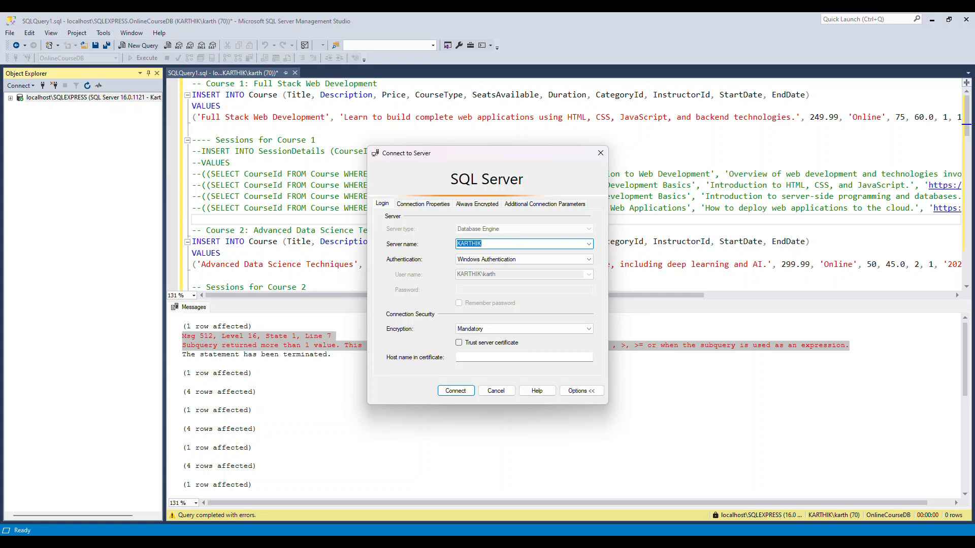
key(alt+Tab)
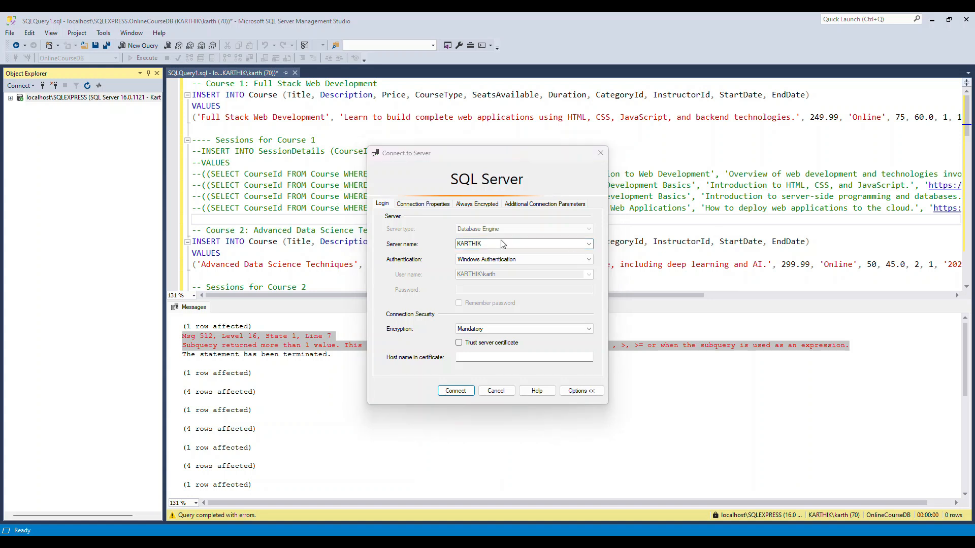
key(alt+Tab)
key(ctrl+v)
click(533, 259)
click(490, 276)
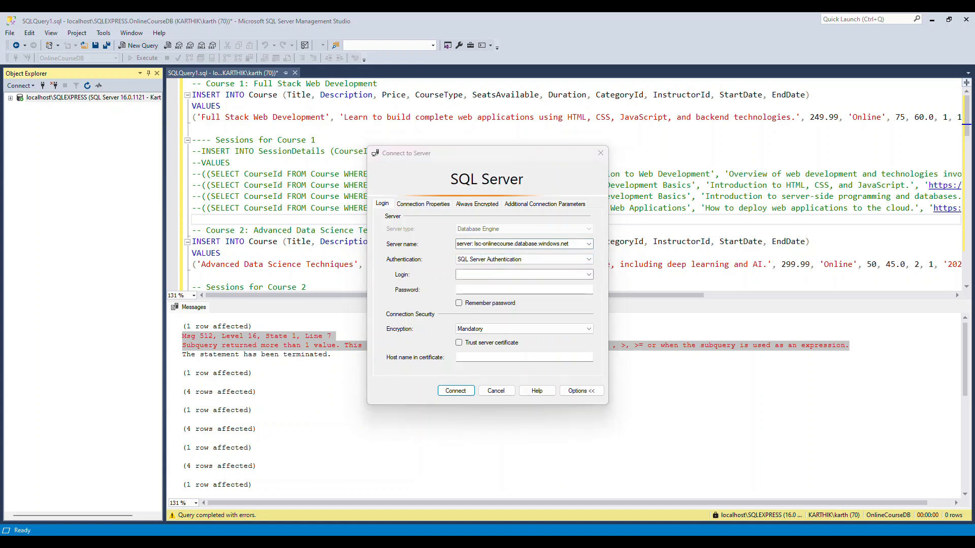
Enter the login onlinecourseadmin and the account password, enable remembering the password and trusting the server certificate, and try to connect
click(542, 275)
key(ctrl+v)
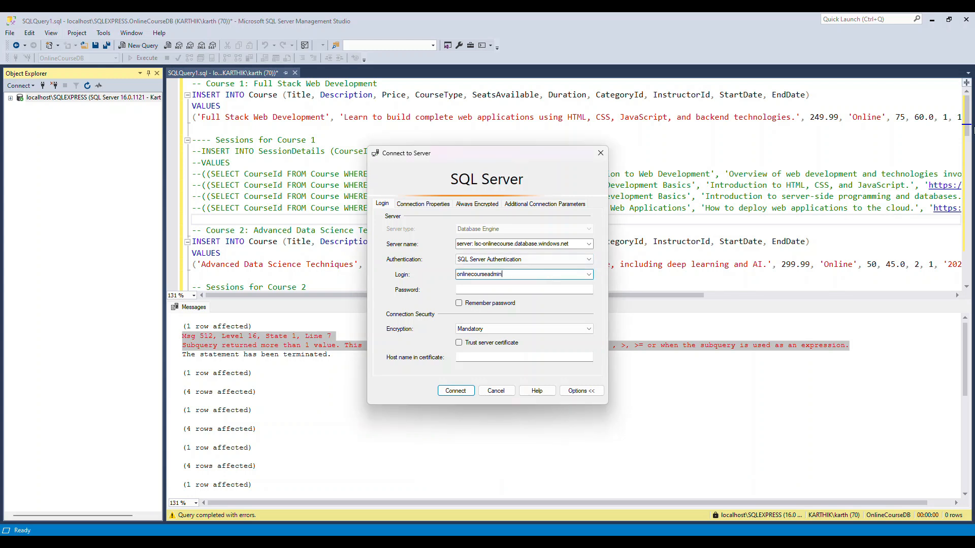
key(alt+Tab)
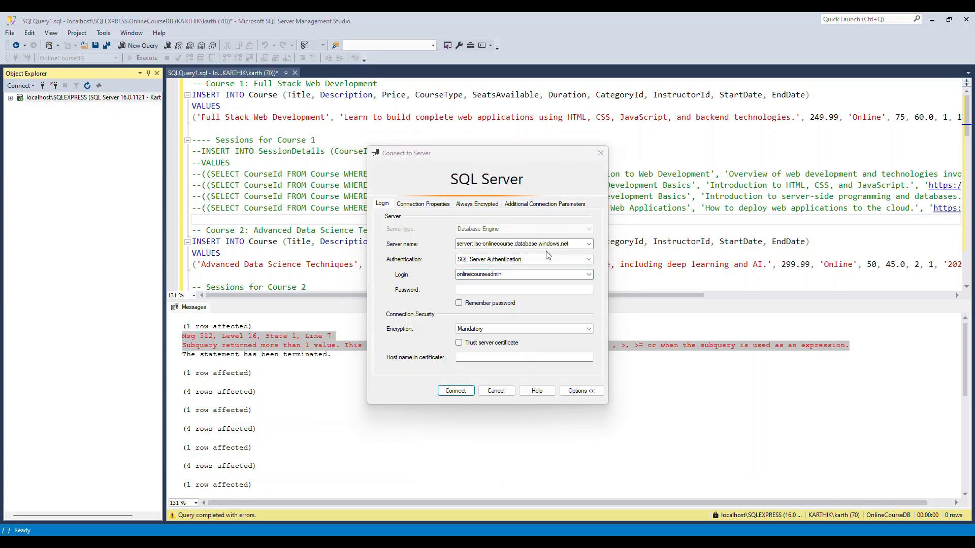
click(528, 289)
key(ctrl+v)
click(473, 303)
click(459, 343)
click(455, 388)
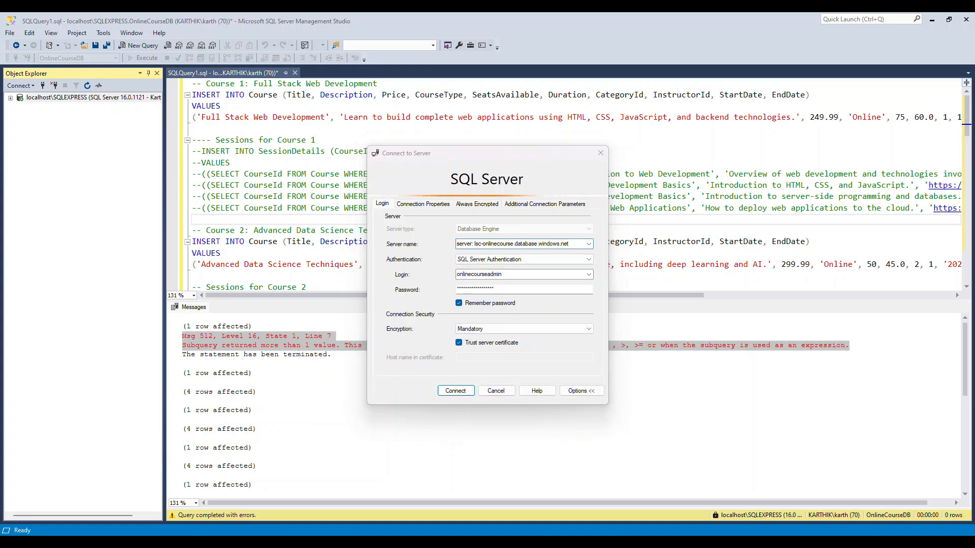
Correct the server name to lsc-onlinecourse.database.windows.net by removing the "server: " prefix, and connect
click(476, 245)
key(BackSpace)
key(BackSpace)
key(BackSpace)
key(BackSpace)
key(BackSpace)
key(BackSpace)
key(BackSpace)
key(BackSpace)
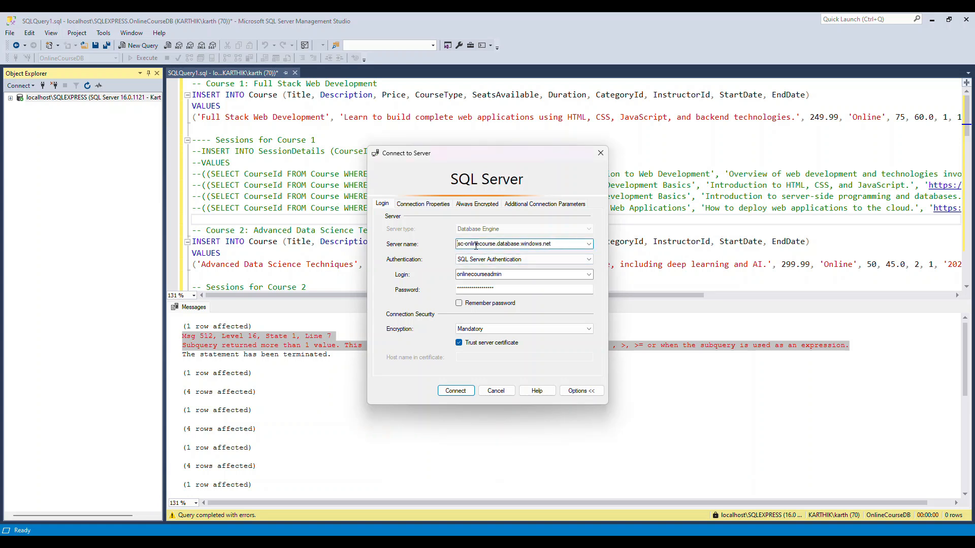
click(458, 388)
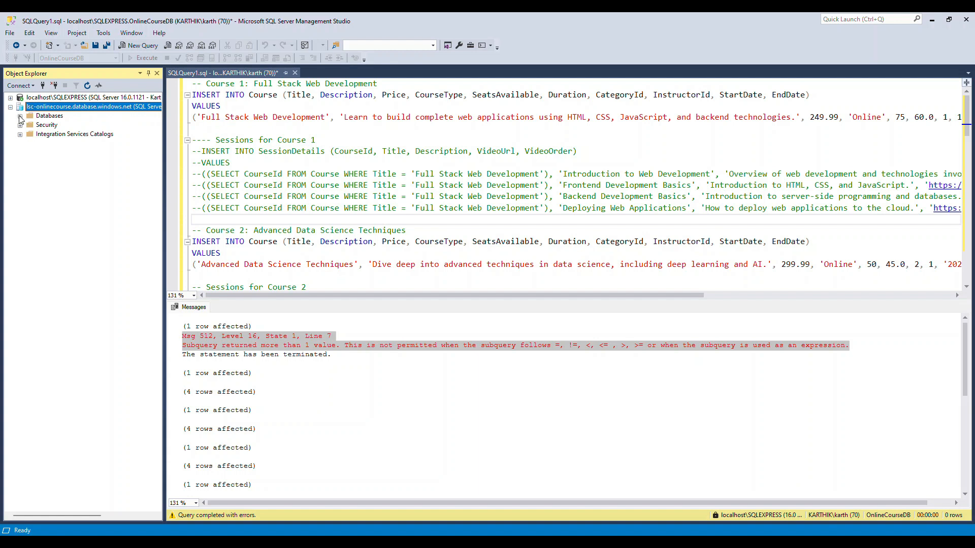
Expand the Azure server's OnlineCourseDB database down to its tables and start a new query against it
click(20, 116)
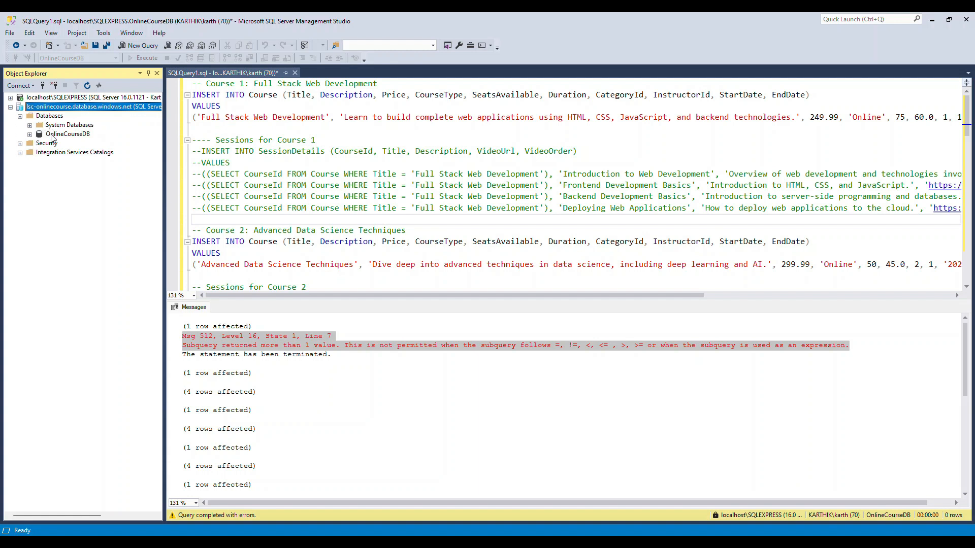
double_click(51, 135)
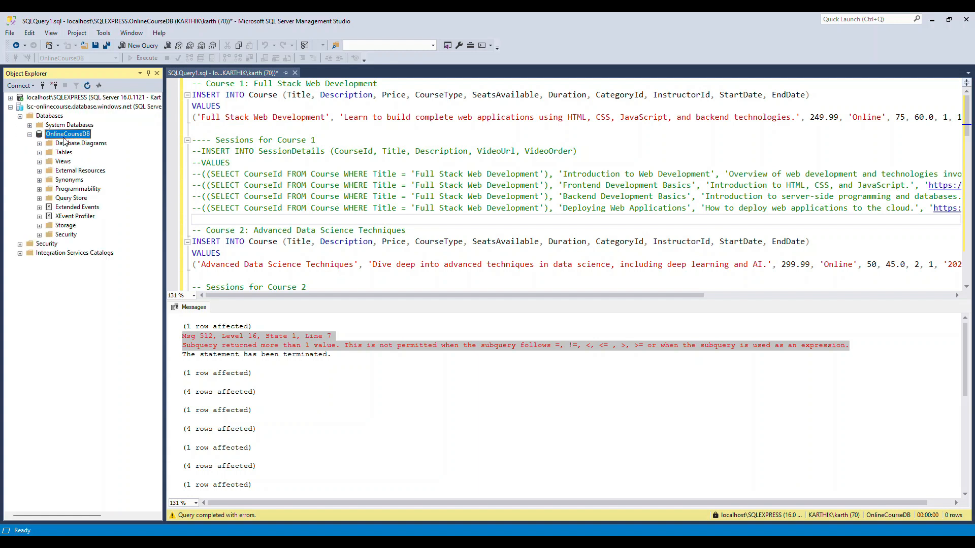
click(39, 154)
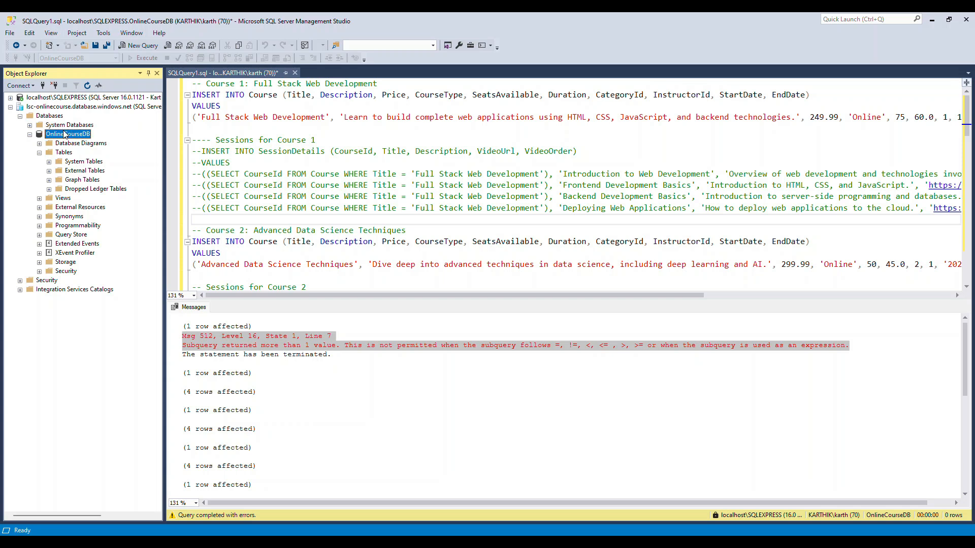
key(ctrl+n)
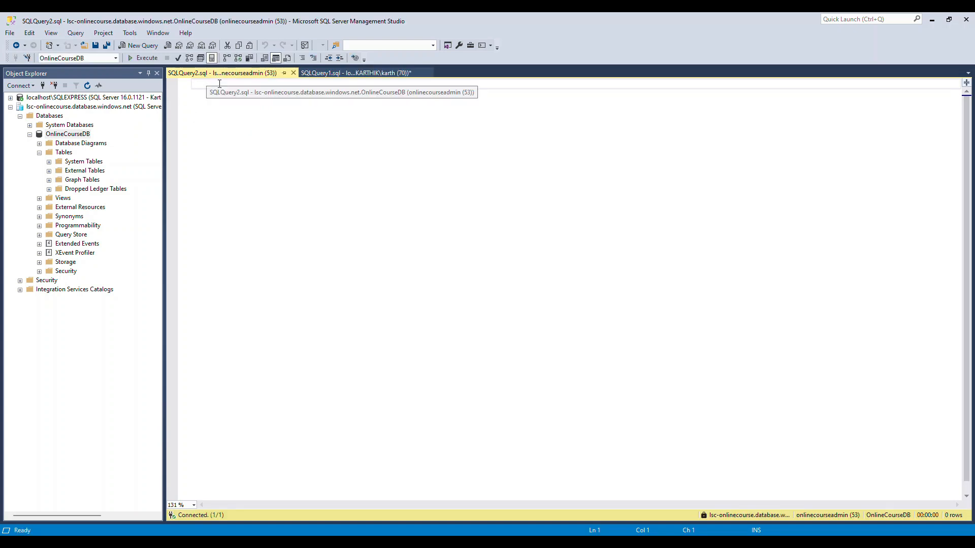
Open the saved OnlineCourseDB.sql script and copy its contents into the new query on the Azure OnlineCourseDB
click(333, 74)
click(300, 120)
key(ctrl+Home)
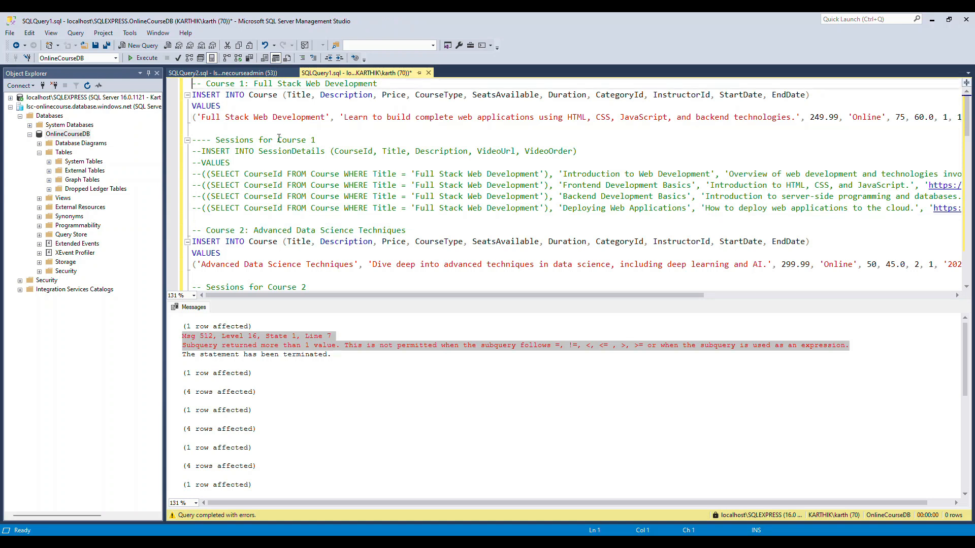
scroll(278, 138, down, 5)
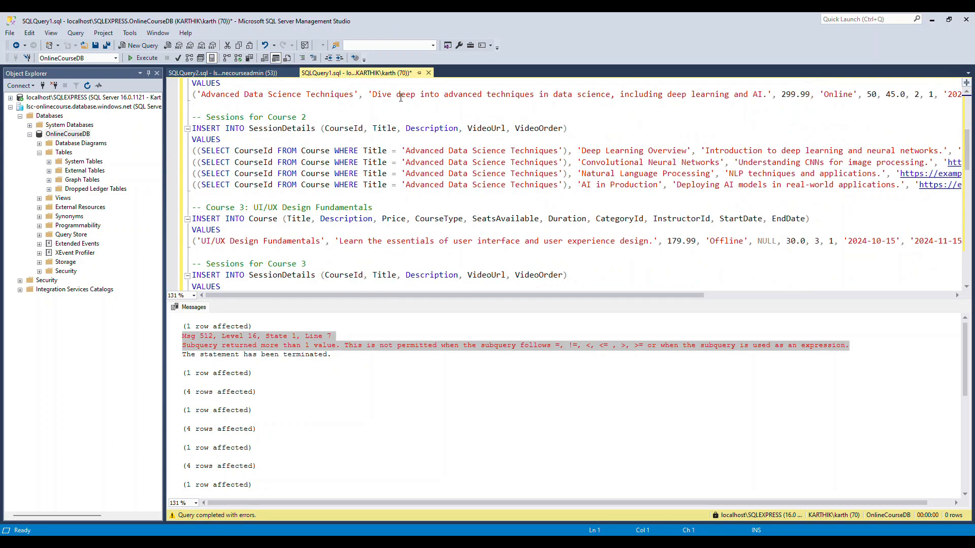
key(ctrl+o)
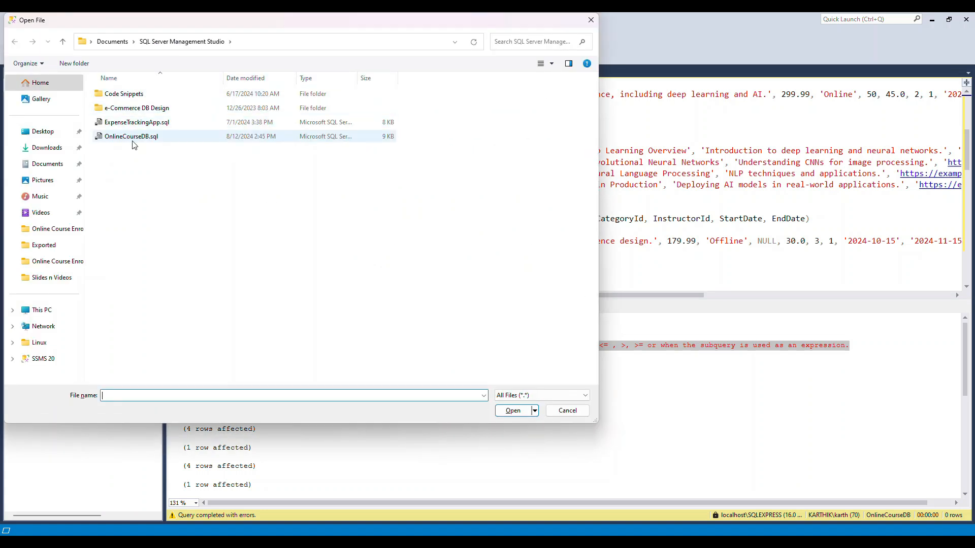
double_click(133, 138)
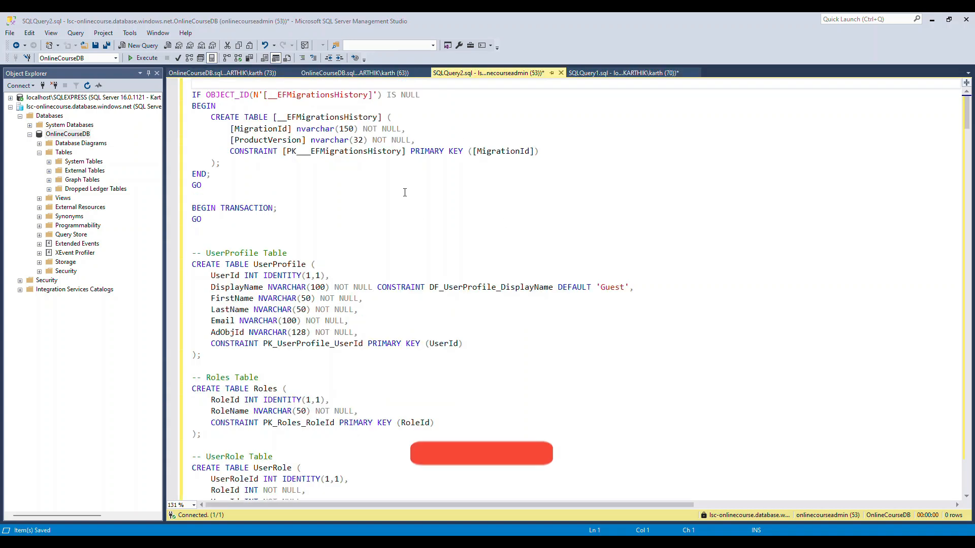
Run the table-creation part of the script, from its start through COMMIT and GO, and refresh the Tables folder
click(382, 173)
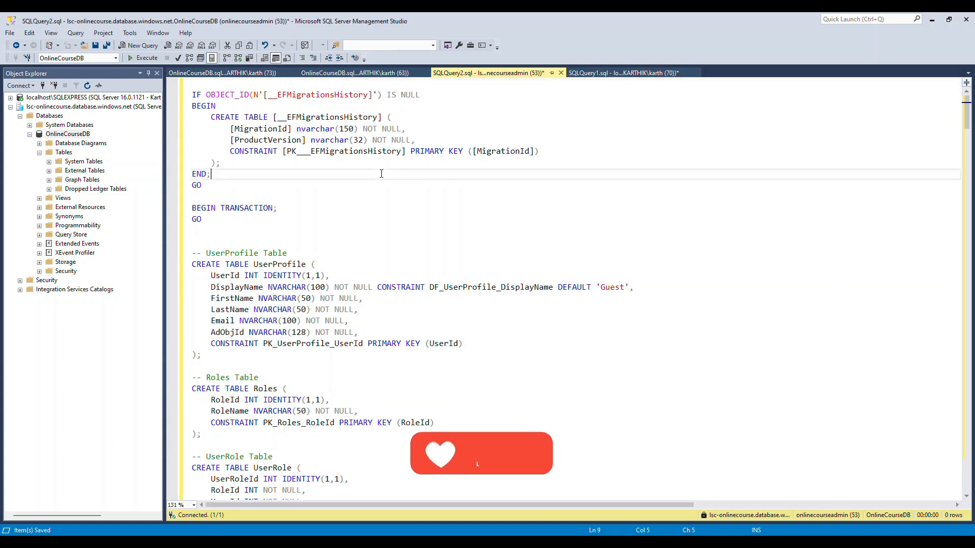
key(ctrl+Home)
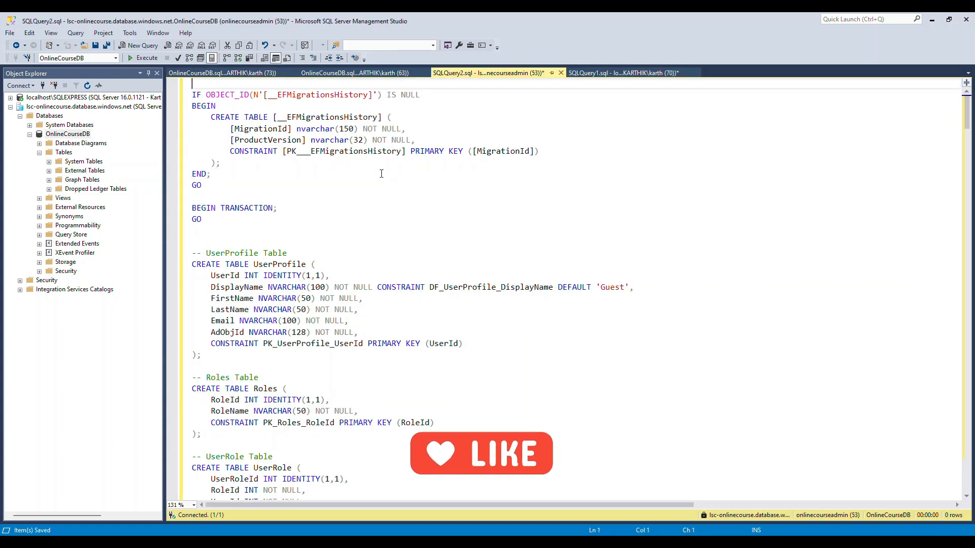
scroll(376, 171, down, 20)
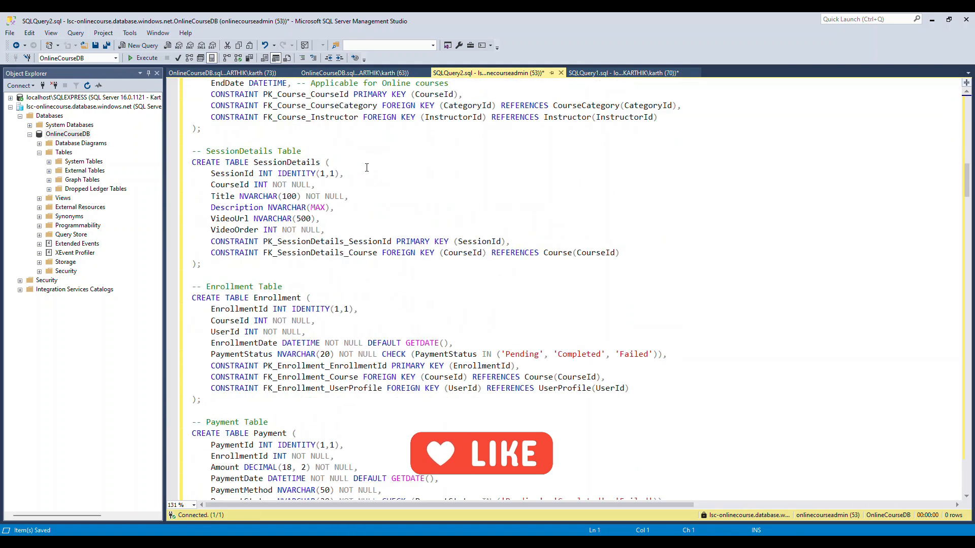
scroll(366, 167, down, 7)
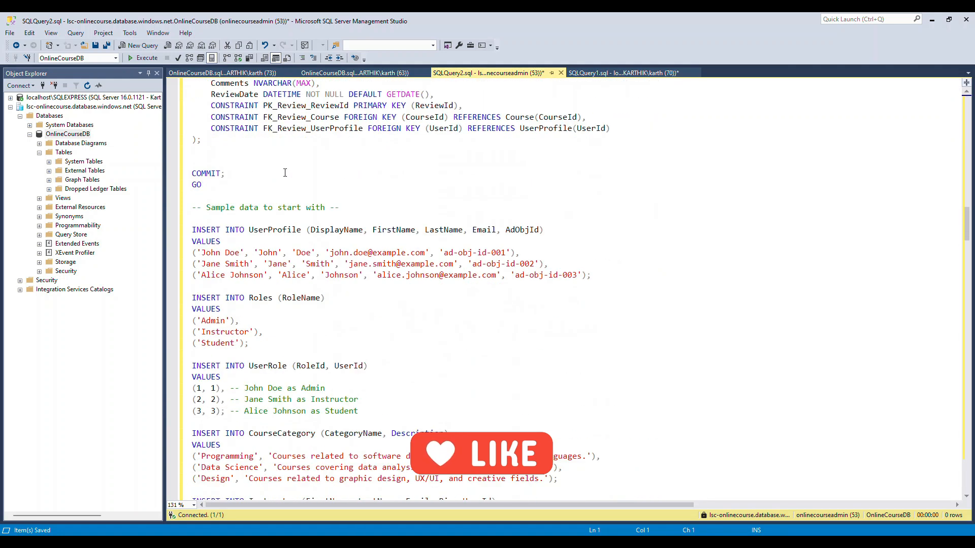
shift+click(234, 188)
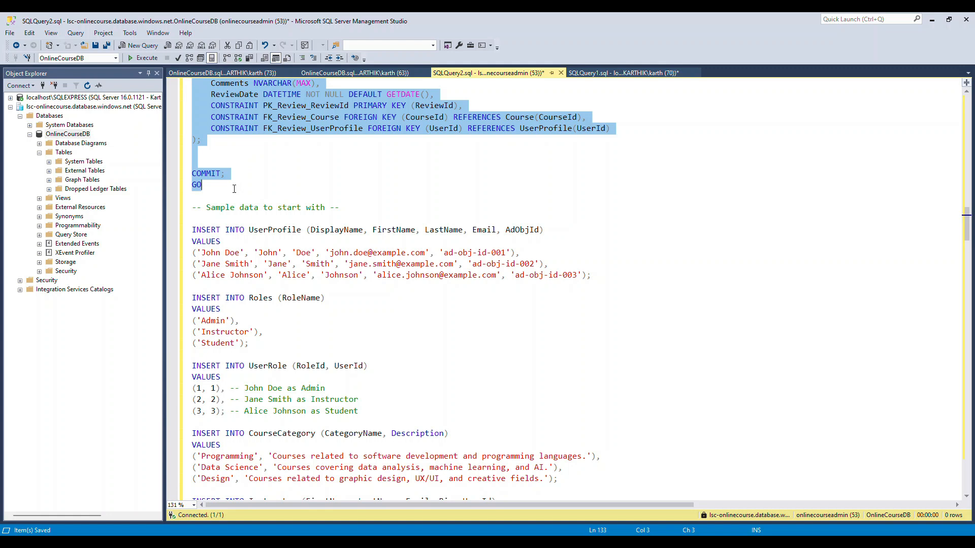
key(F5)
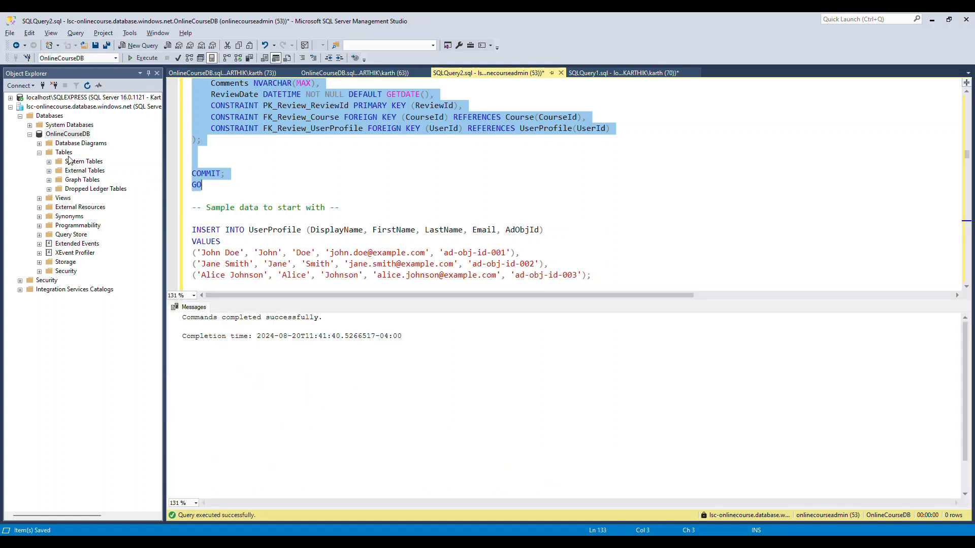
right_click(65, 152)
click(113, 201)
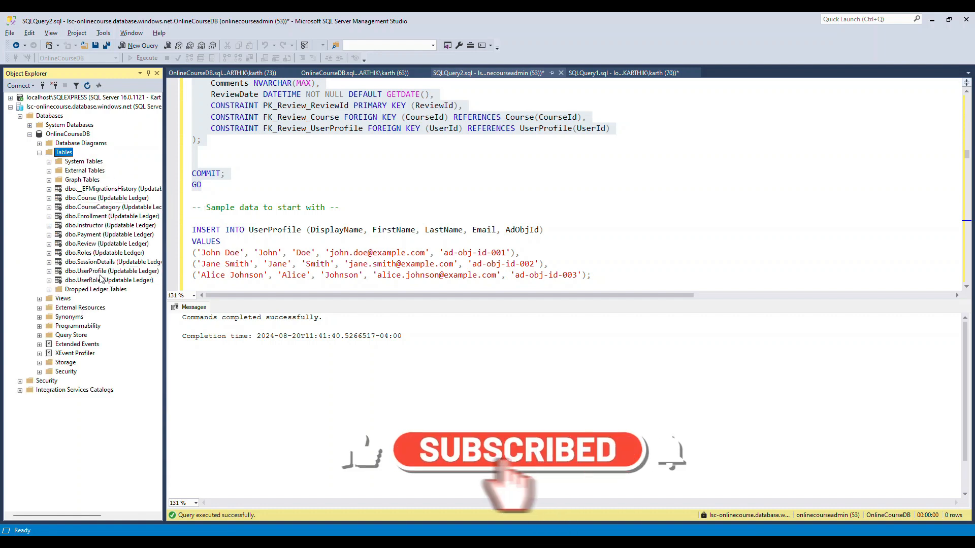
Run the sample data inserts, from below the schema's GO through the INSERT INTO Review statement
scroll(222, 135, down, 3)
click(222, 134)
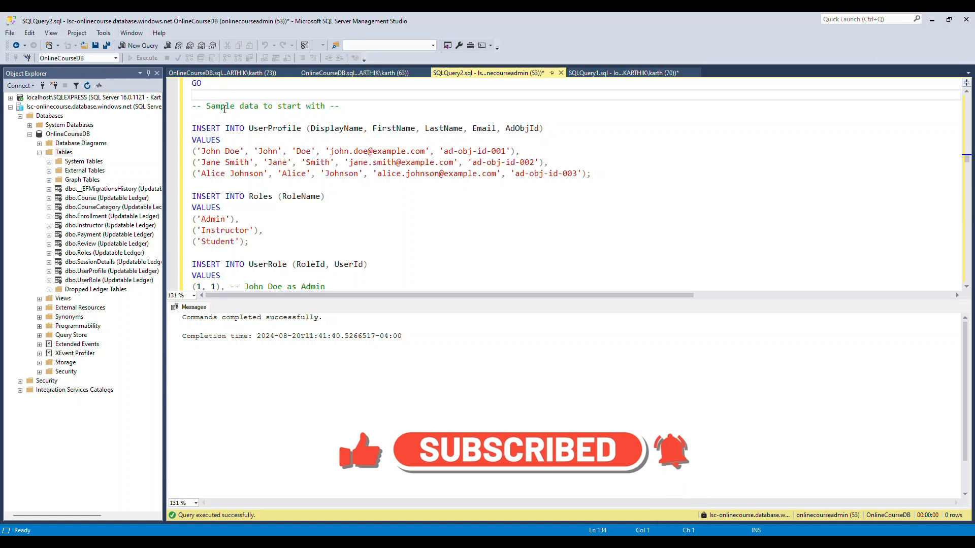
key(ctrl+a)
key(Up)
key(Up)
key(Up)
key(Up)
key(Up)
key(Up)
key(Up)
key(Up)
key(Up)
key(Up)
key(Up)
key(Up)
key(Up)
key(Up)
key(Up)
key(Up)
key(Up)
key(Up)
key(Up)
key(Up)
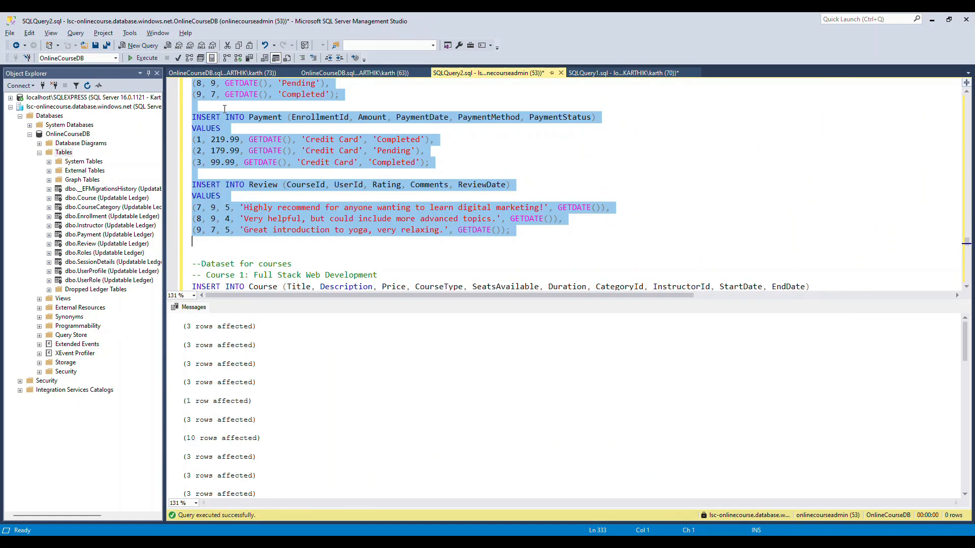
Run the remaining inserts from "--Dataset for courses" to the end of the script
key(Down)
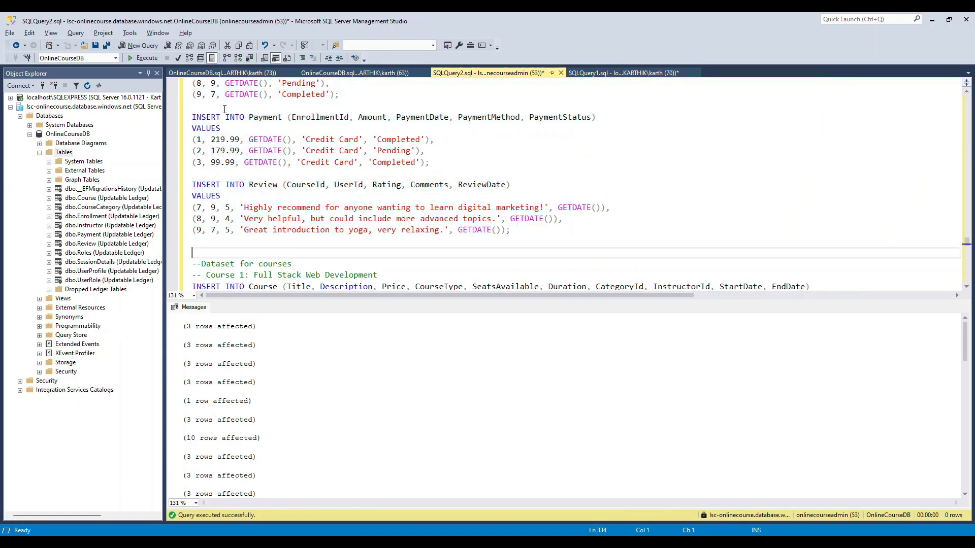
key(ctrl+shift+End)
key(F5)
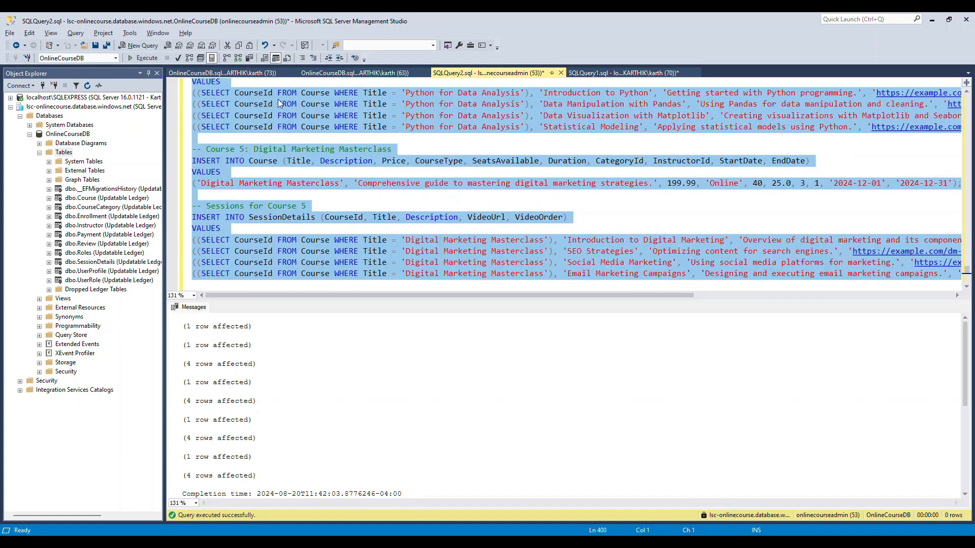
Replace the script in the query with "select * from course" and run it
click(298, 161)
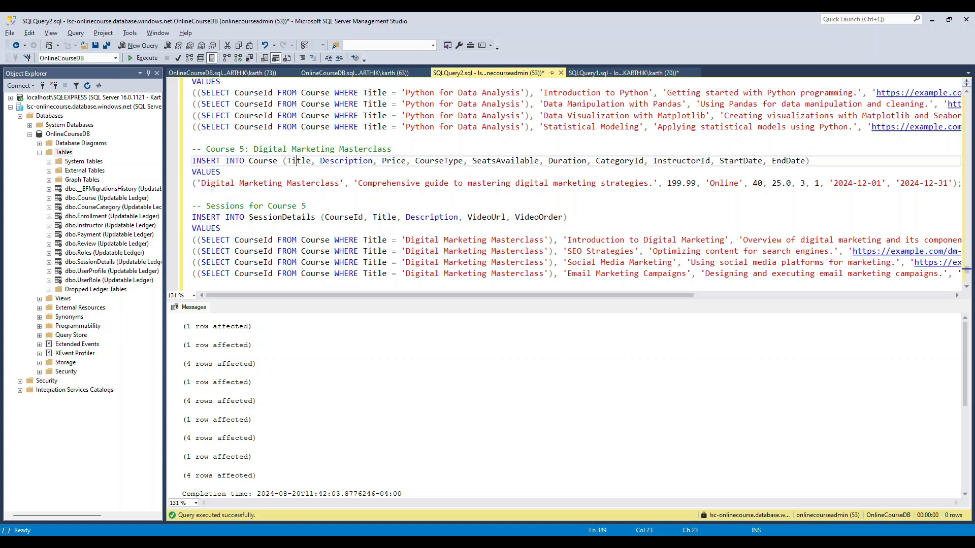
key(ctrl+a)
text(s)
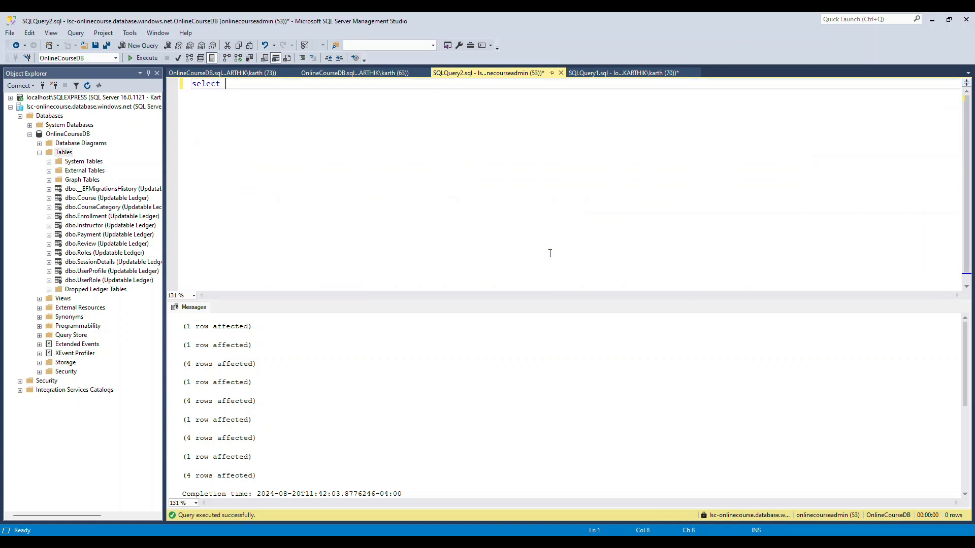
text(elect * from cou)
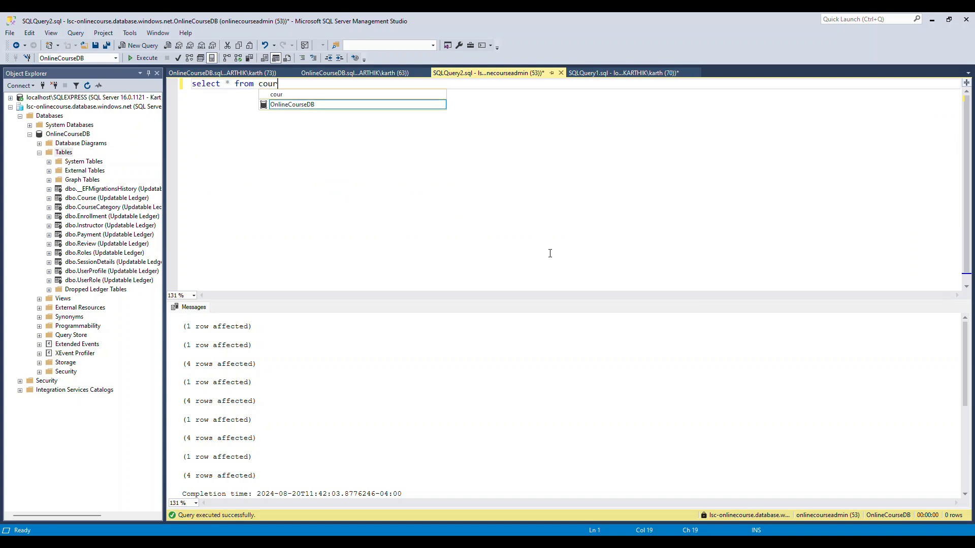
text(r)
key(Tab)
text(.)
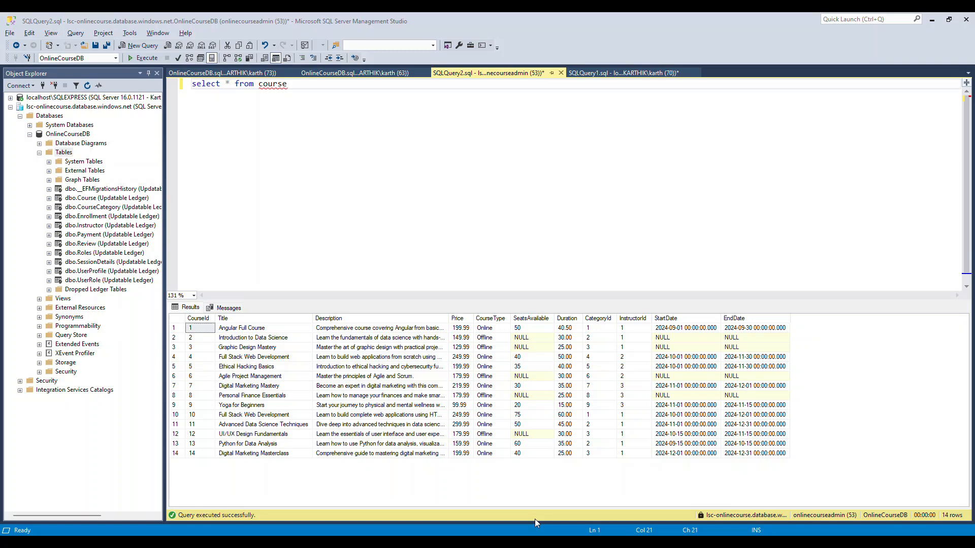
Switch to Visual Studio, maximize it and open appsettings.Development.json in the LSC.OnlineCourse.API project
mouse_move(533, 541)
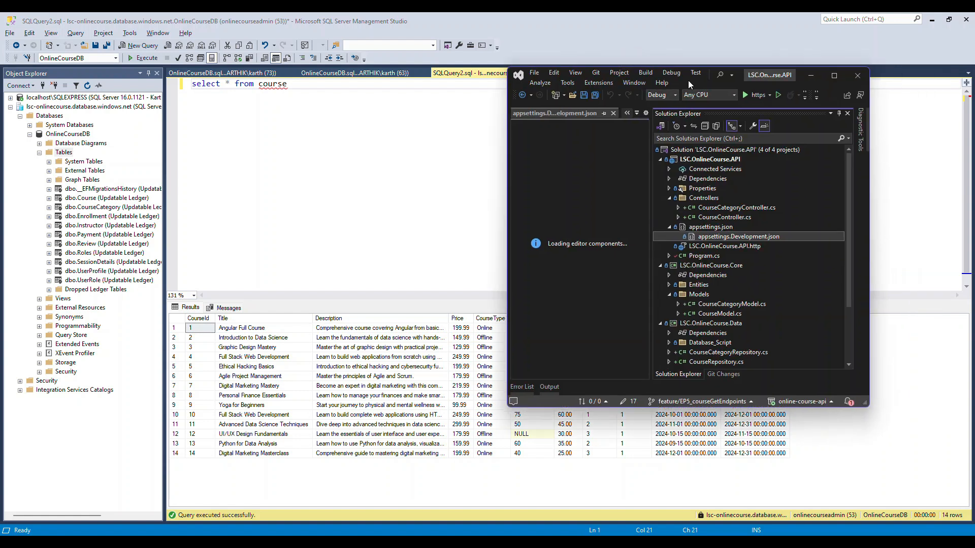
double_click(823, 77)
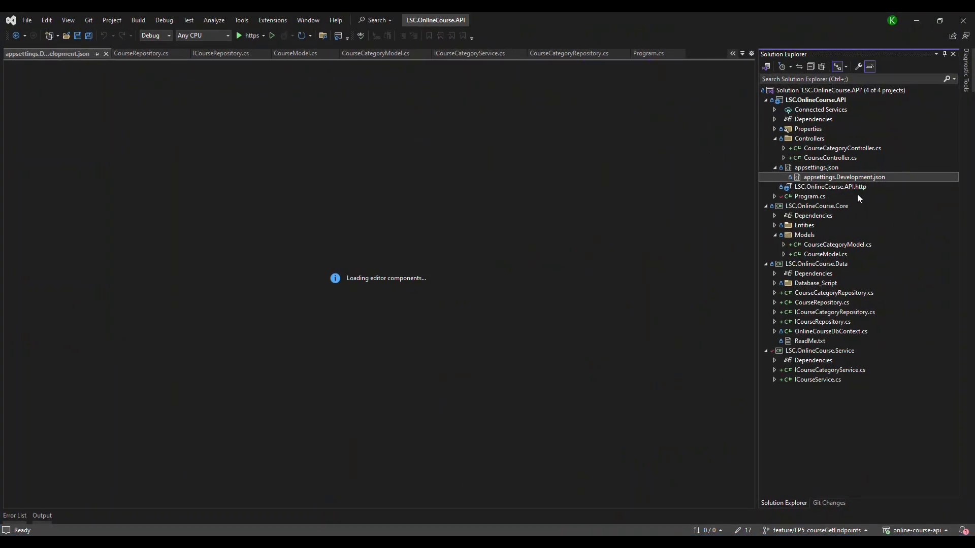
click(812, 168)
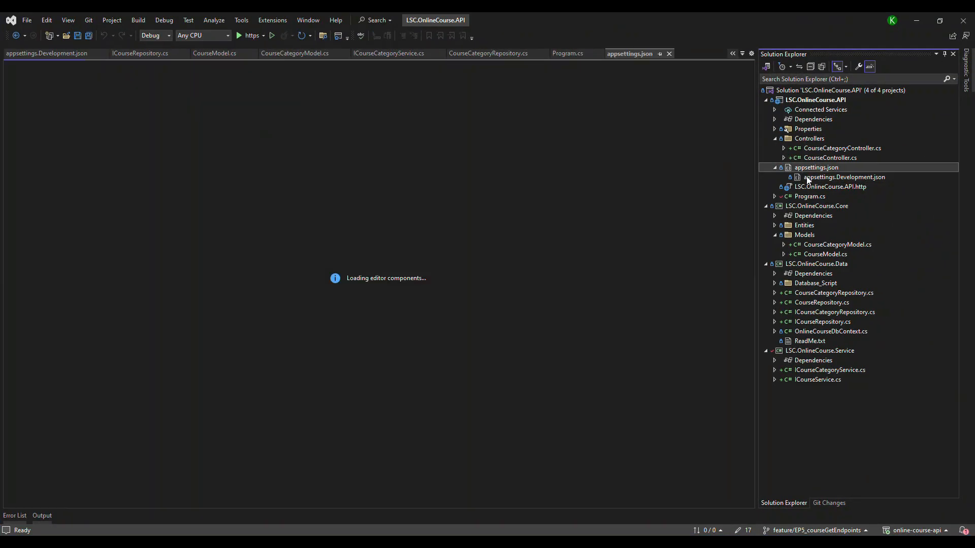
click(809, 178)
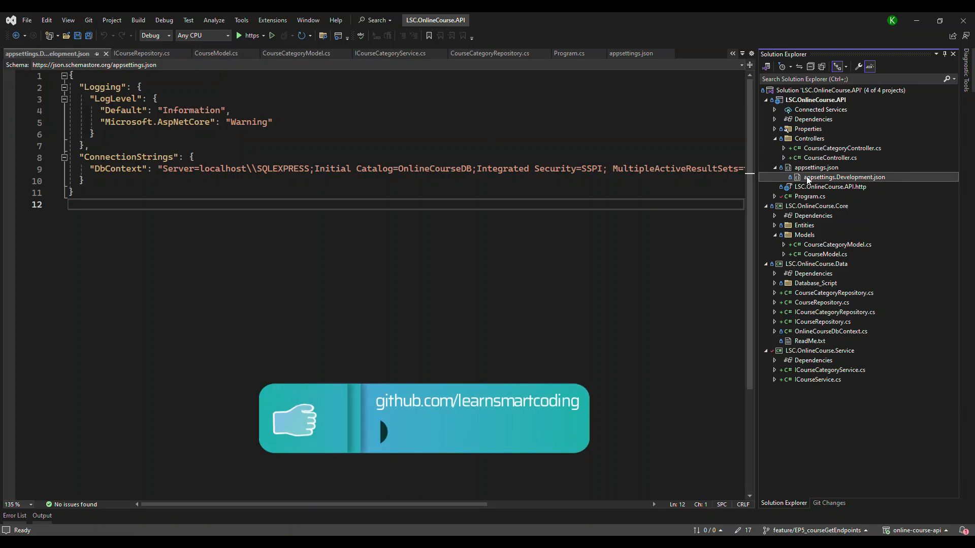
Comment out the DbContext connection string line that points to localhost\\SQLEXPRESS
click(546, 173)
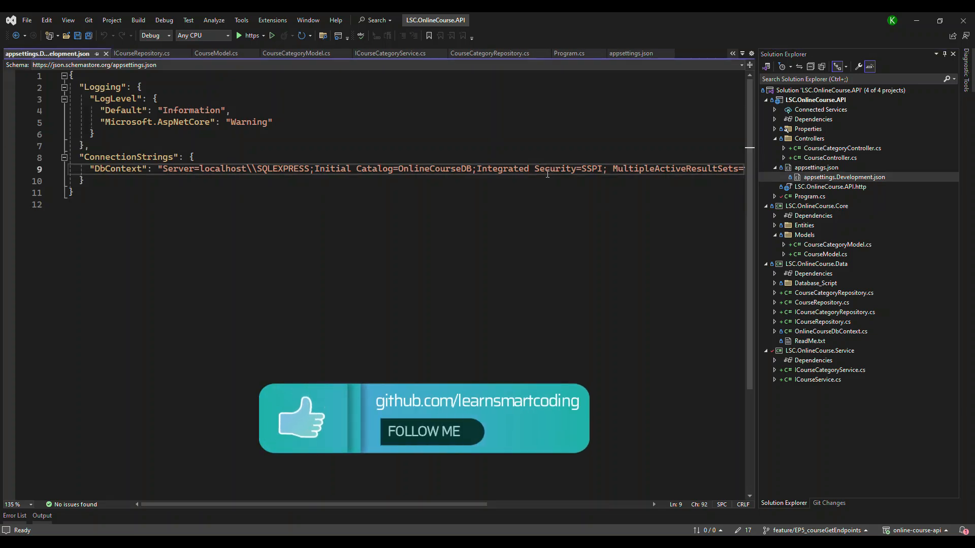
double_click(547, 174)
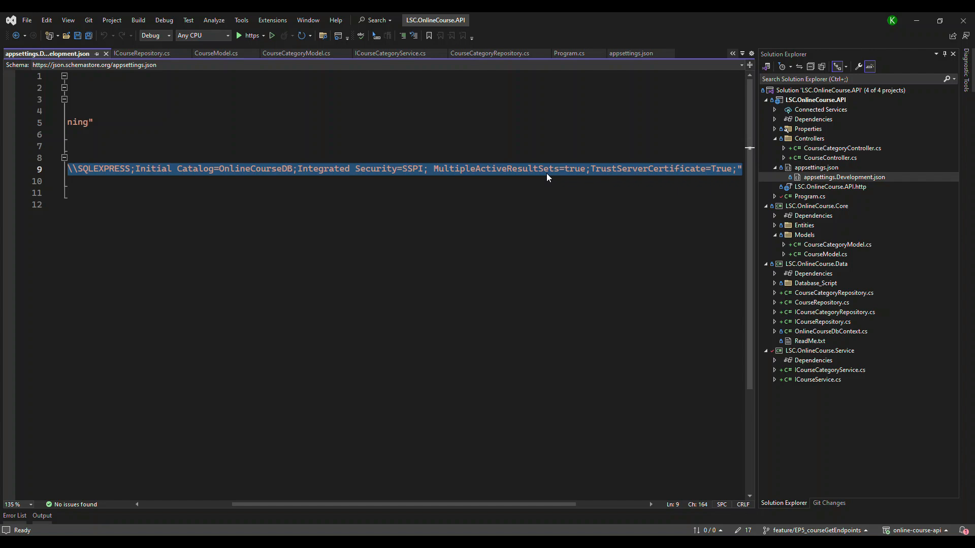
key(ctrl+k)
key(ctrl+c)
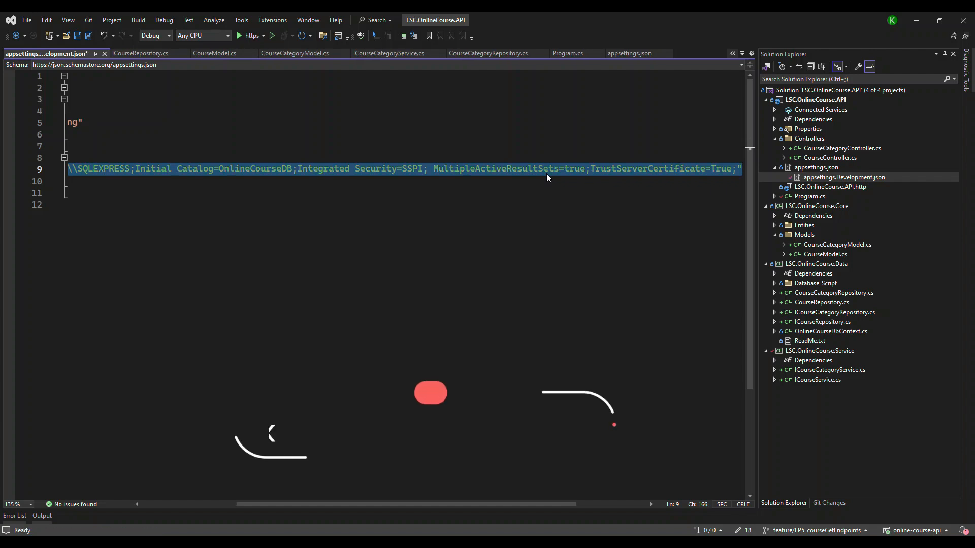
Add a DbContext entry with the Azure SQL connection string, including its login password, below the commented line, and start the API over https
key(Home)
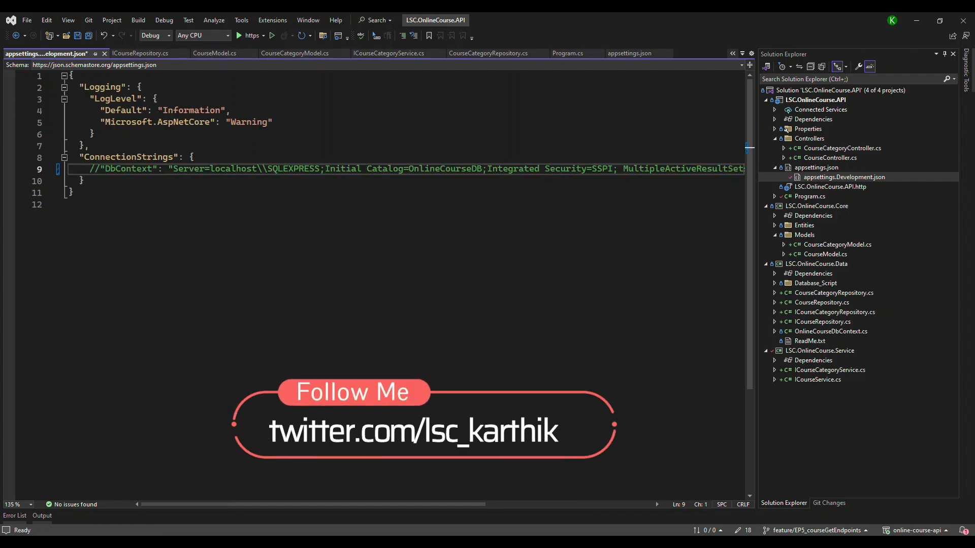
key(ctrl+v)
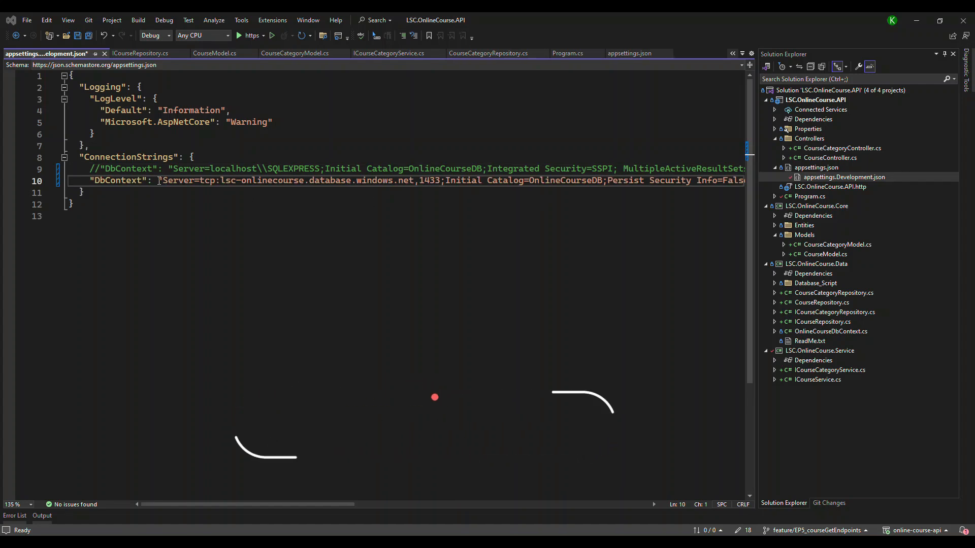
click(240, 36)
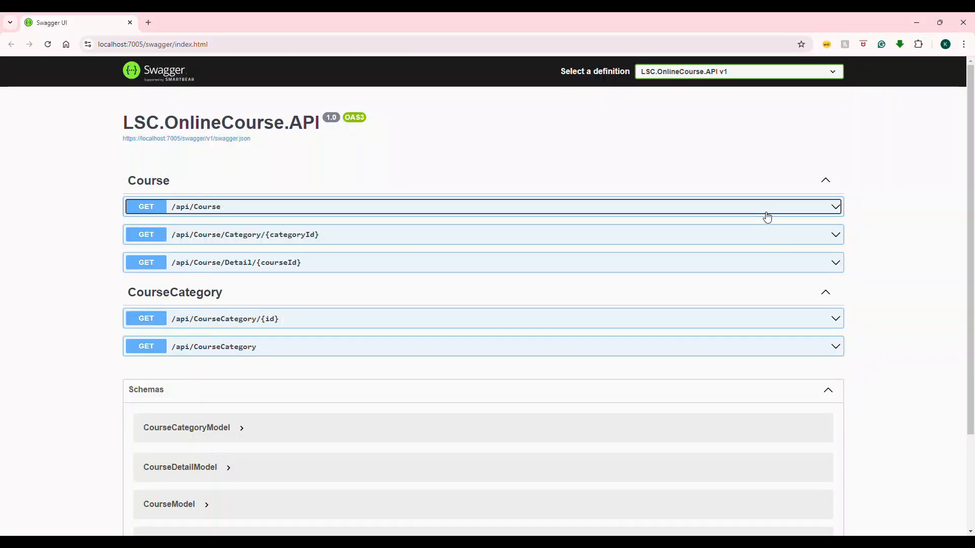
Execute the GET /api/Course endpoint in Swagger and look through the courses in the response body
click(766, 215)
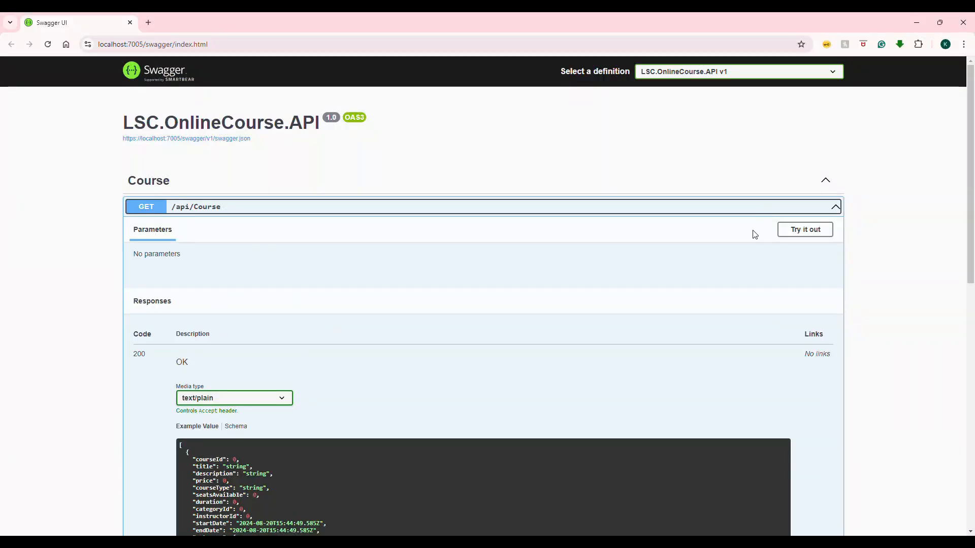
click(796, 234)
click(379, 280)
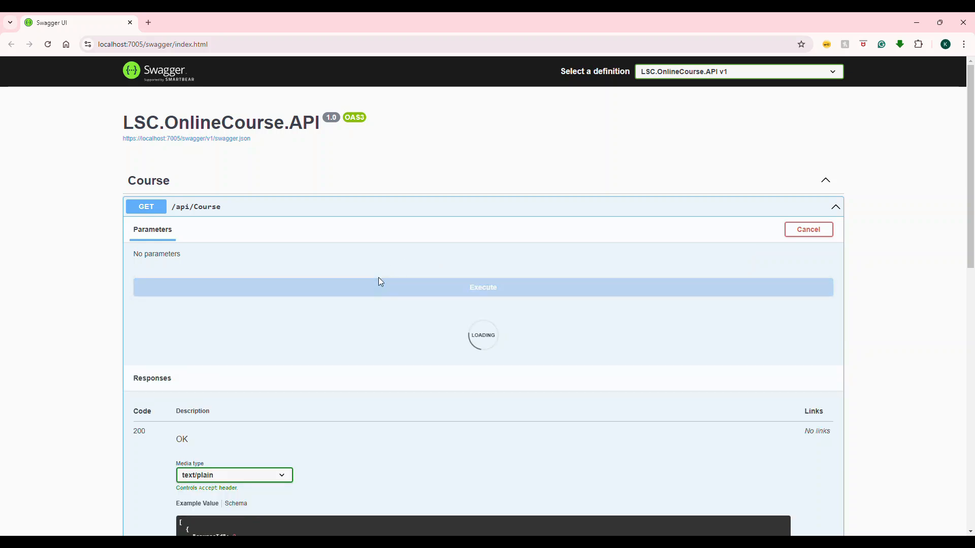
scroll(378, 283, down, 3)
scroll(343, 280, down, 7)
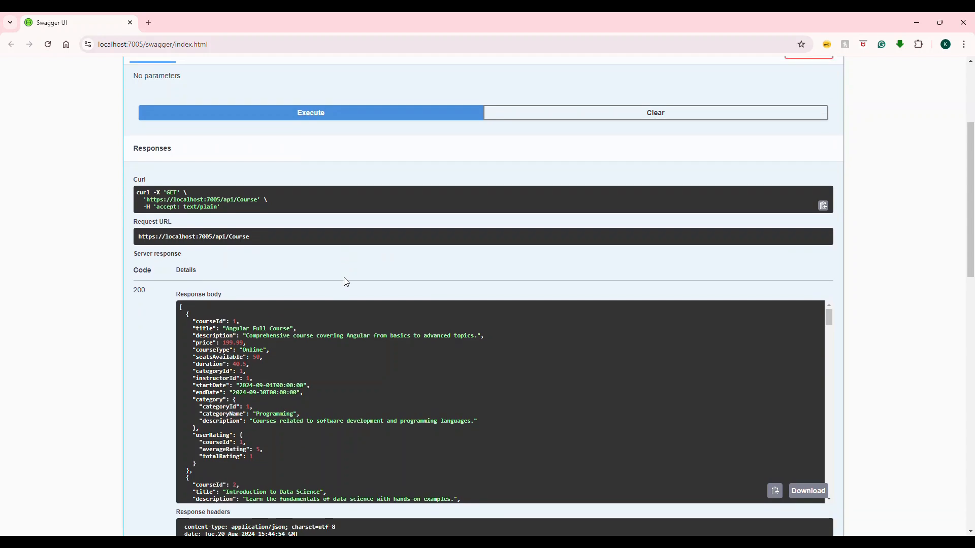
scroll(346, 281, up, 4)
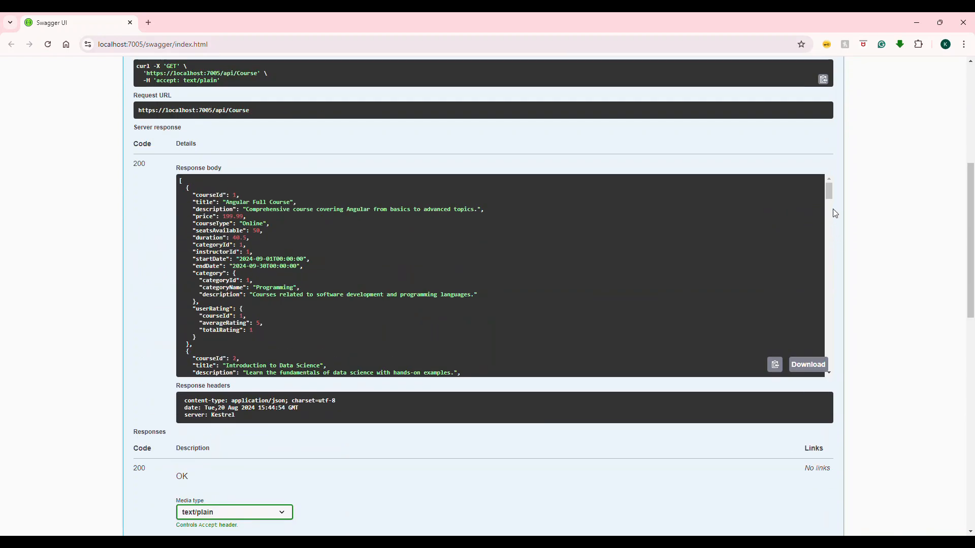
drag(829, 199, 820, 249)
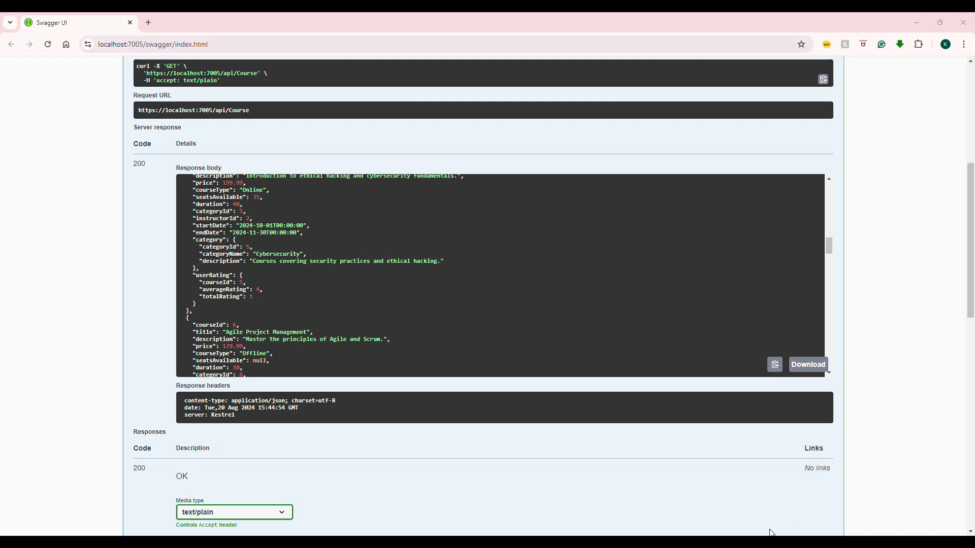
Bring up the API's console window and examine the SQL command logged for the course request
drag(974, 140, 462, 141)
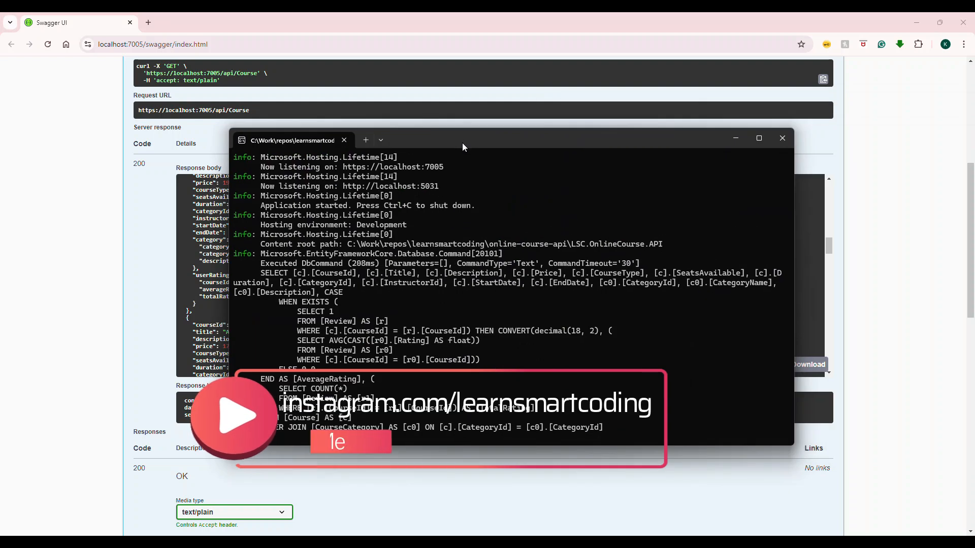
double_click(461, 136)
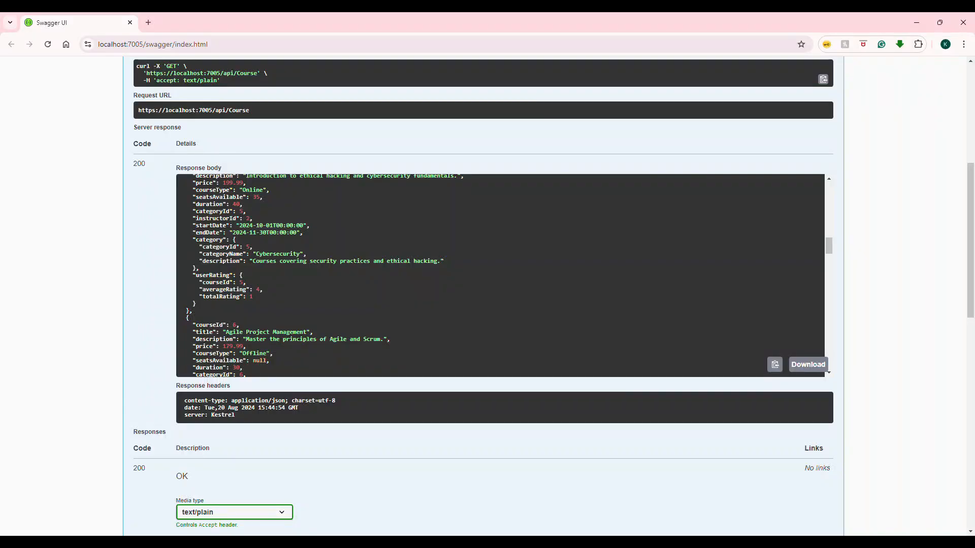
Load the deployed site smartlearnbykarthik.azurewebsites.net in the browser and view its course category page
click(152, 27)
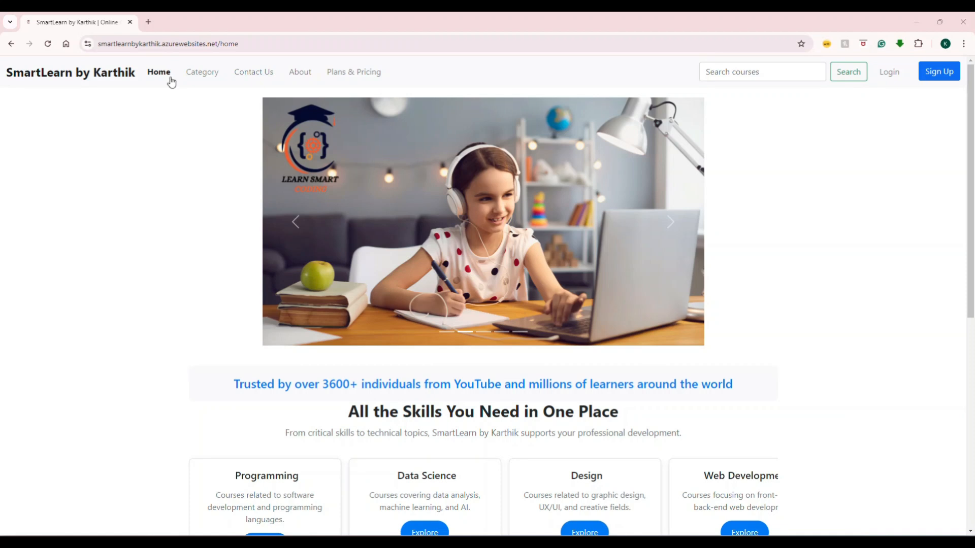
click(185, 42)
key(Return)
click(105, 85)
click(196, 81)
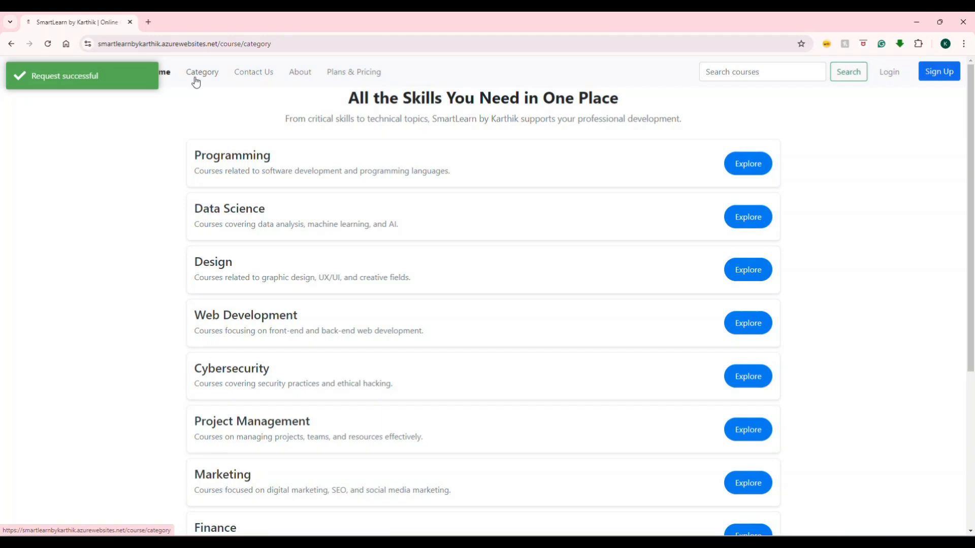
Go back to the site's home page and look over its category cards and subscription plans
click(168, 74)
scroll(499, 286, down, 4)
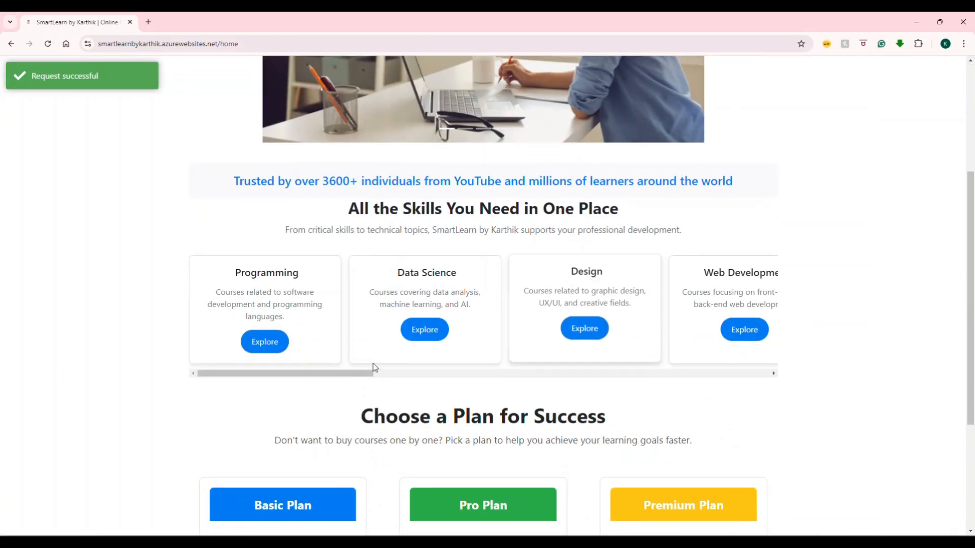
scroll(391, 347, down, 4)
scroll(390, 343, up, 5)
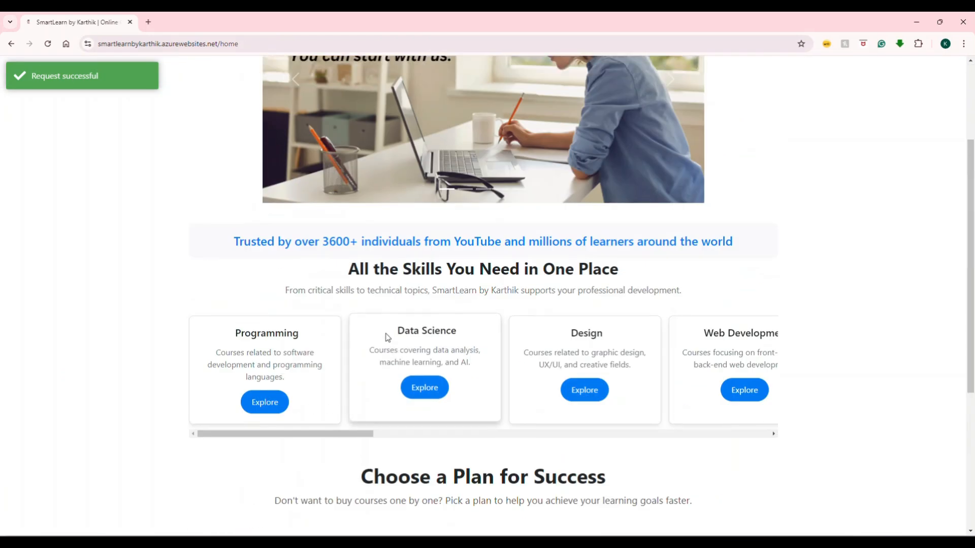
mouse_move(341, 435)
mouse_down()
mouse_move(747, 424)
mouse_move(300, 443)
mouse_up()
scroll(283, 307, up, 1)
scroll(283, 307, up, 3)
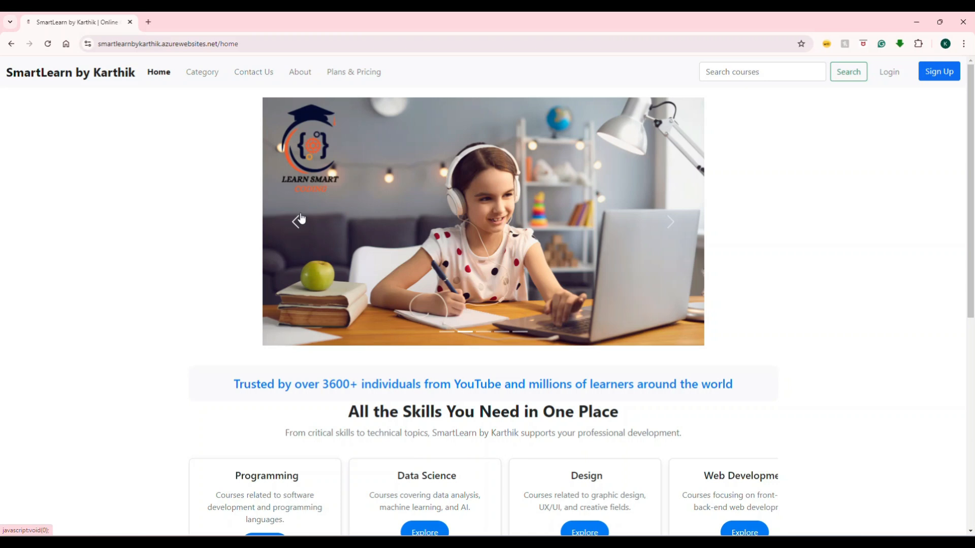
Look through the full category list and the Contact Us page, returning to the categories
click(217, 78)
scroll(354, 206, down, 5)
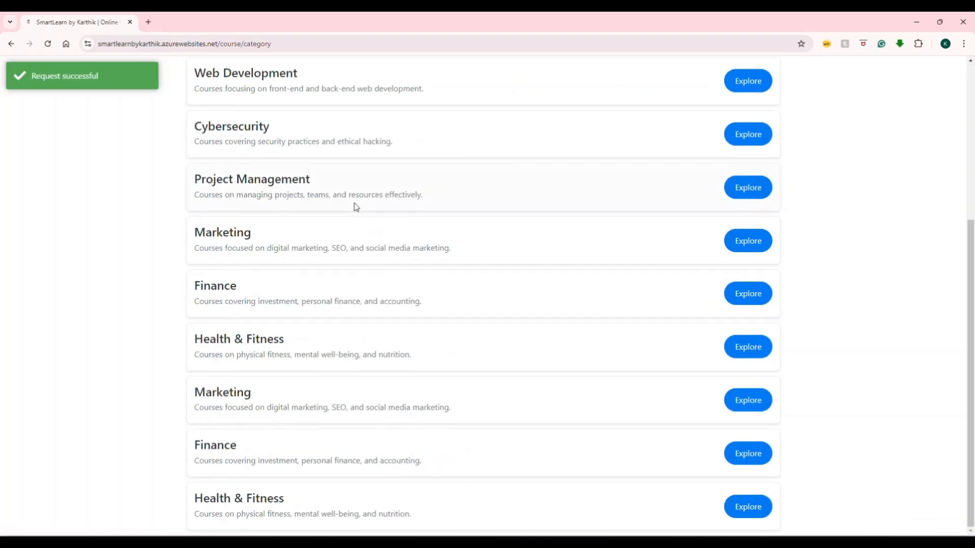
scroll(350, 201, up, 5)
click(253, 76)
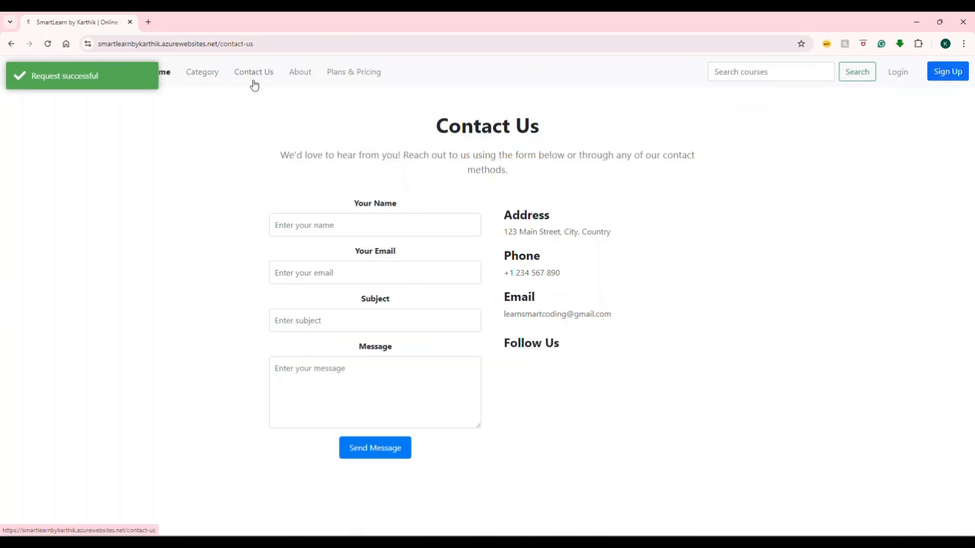
click(206, 74)
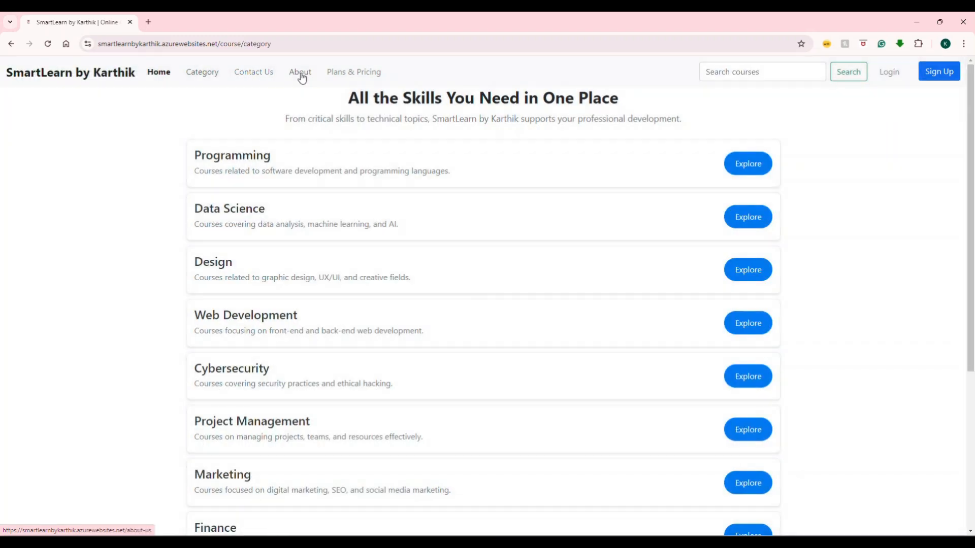
Read through the About page and open the Plans & Pricing page
click(300, 74)
scroll(315, 129, down, 6)
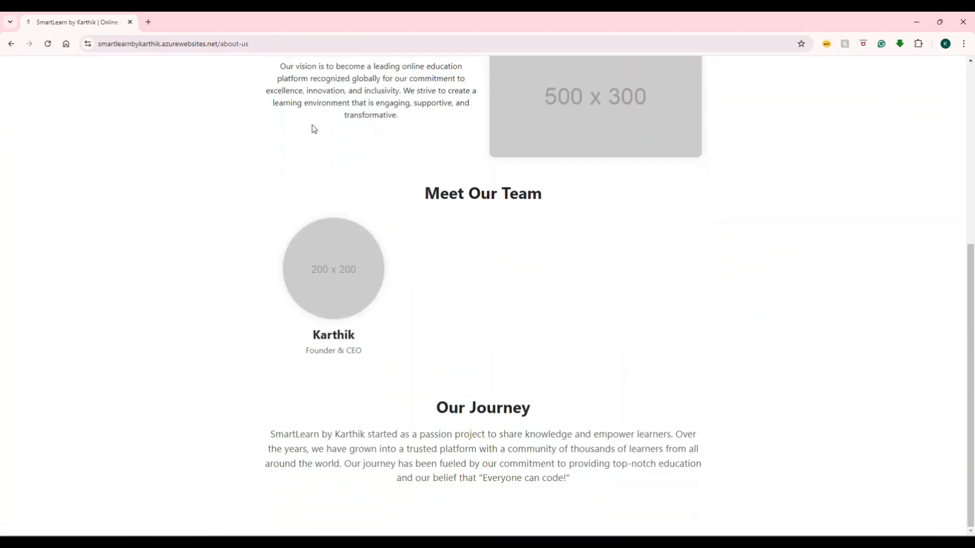
scroll(320, 113, up, 5)
scroll(325, 102, up, 1)
click(339, 79)
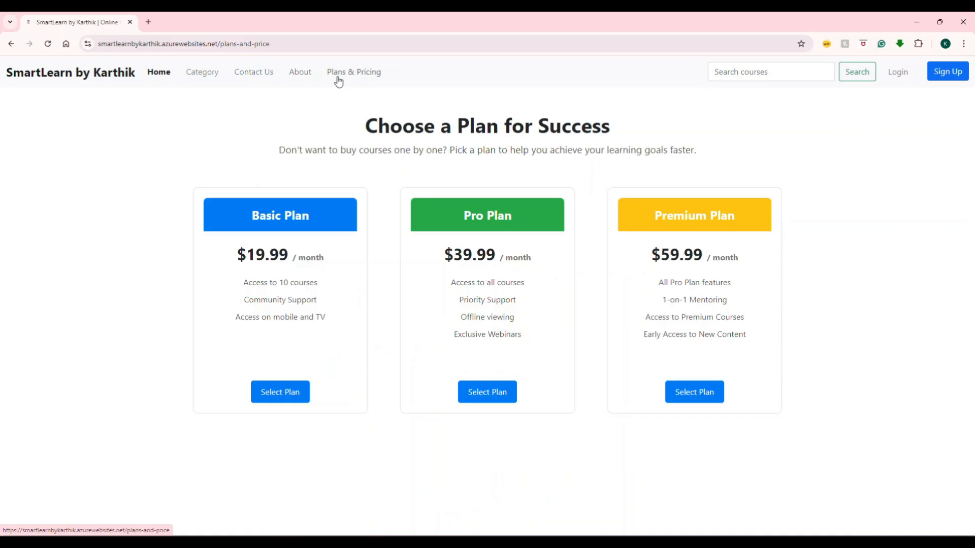
Explore the Data Science category and open the Introduction to Data Science course down to its sessions
click(221, 73)
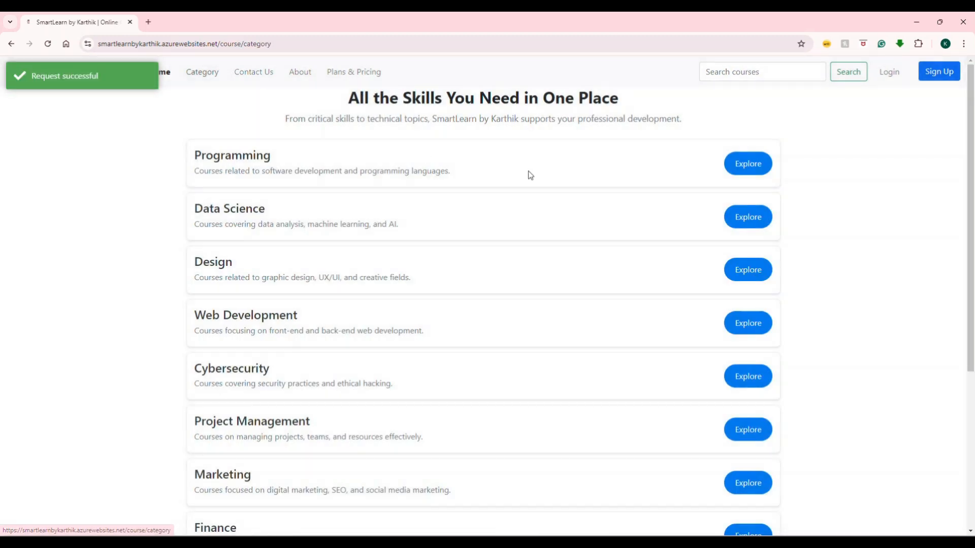
click(750, 215)
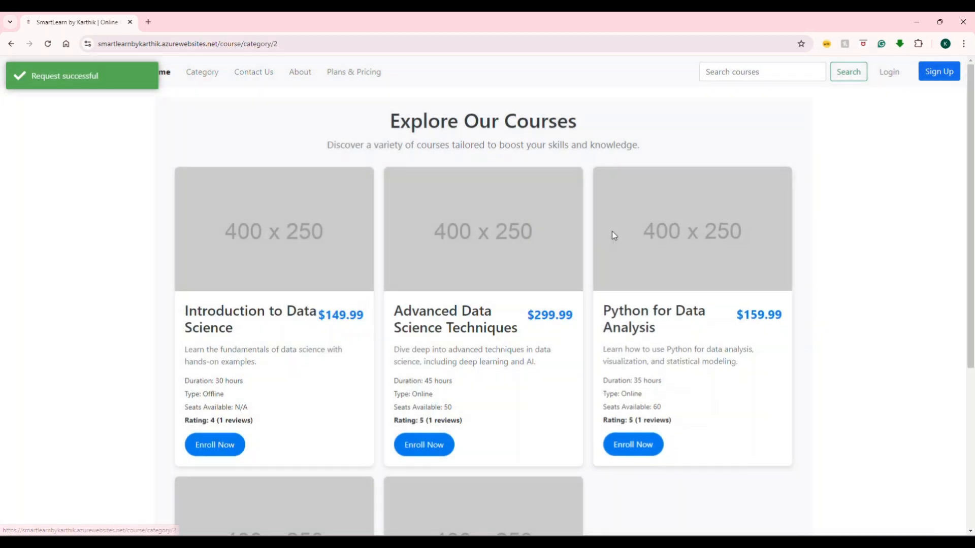
click(224, 441)
scroll(255, 382, down, 4)
Play the Python for Data Science session video, view it in full screen, and close the video dialog
click(224, 407)
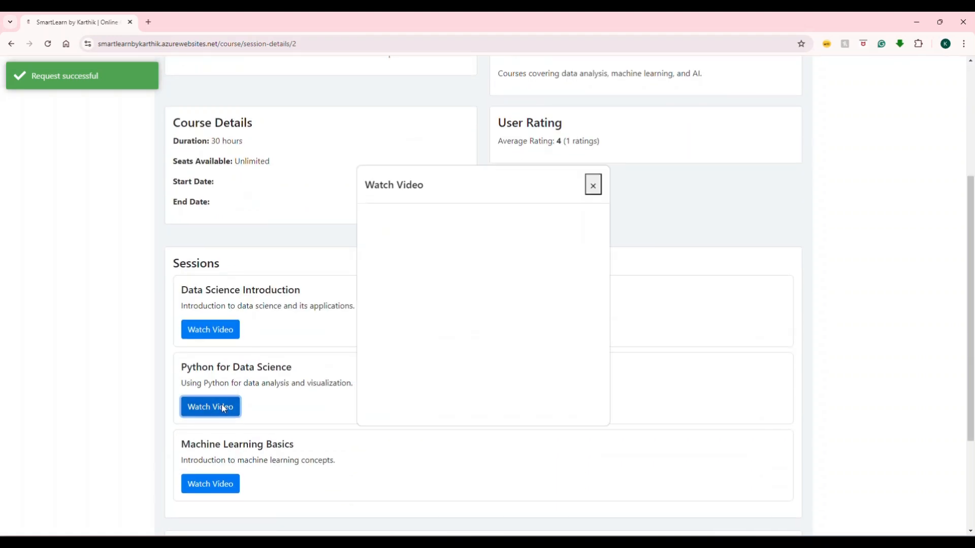
click(478, 314)
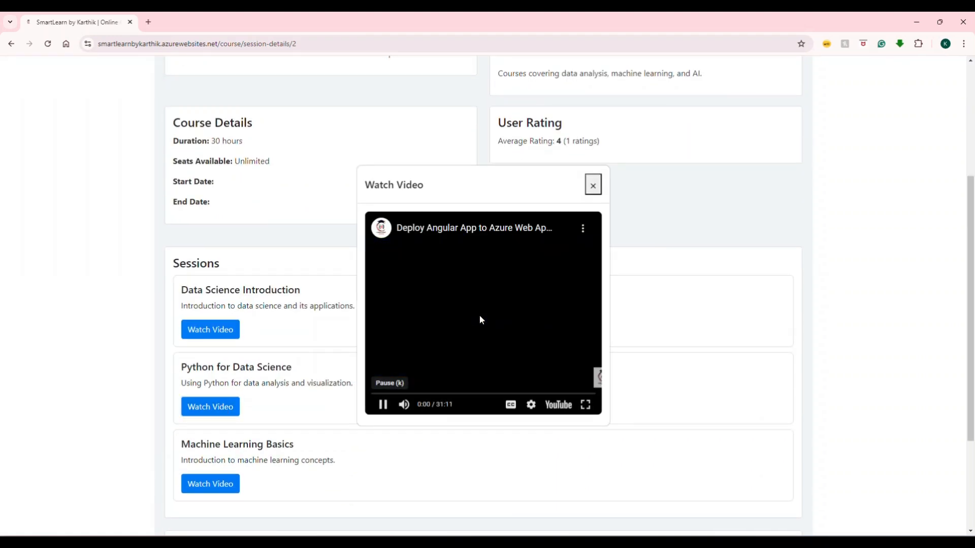
click(585, 404)
key(Escape)
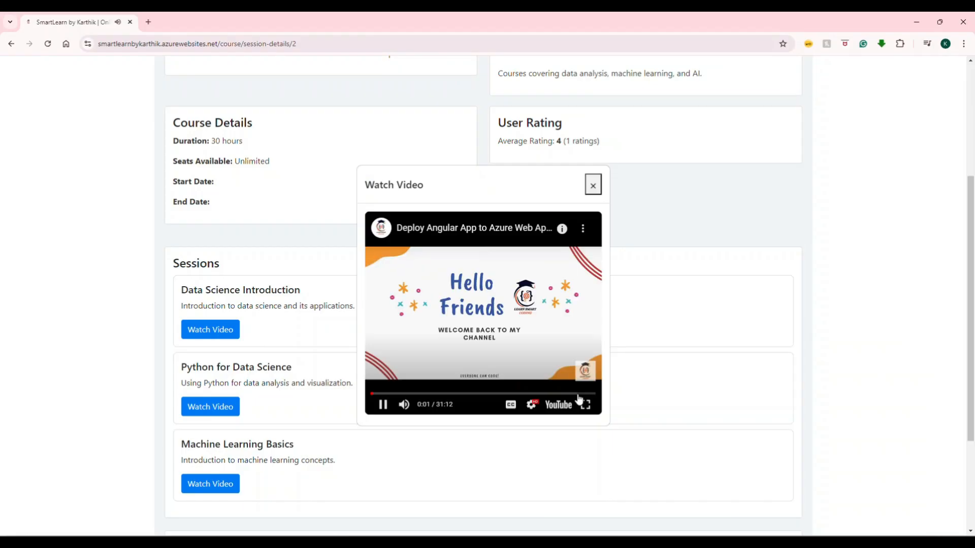
click(592, 185)
scroll(225, 346, up, 4)
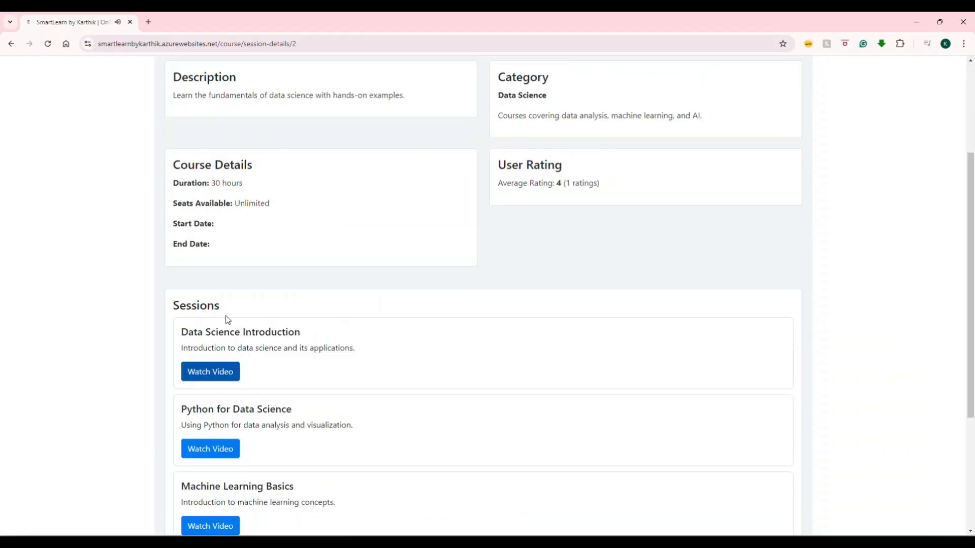
Explore the Programming category and open the Angular Full Course details
click(202, 71)
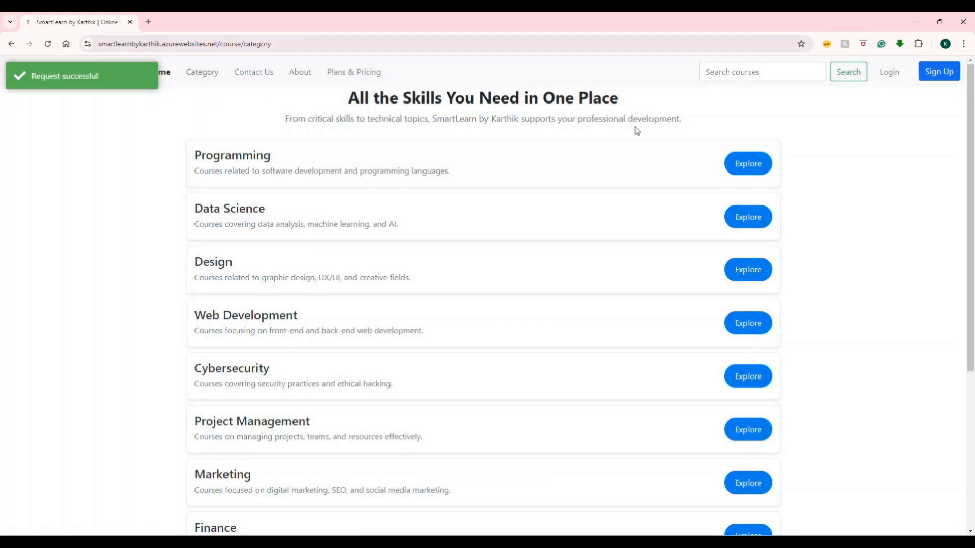
click(745, 163)
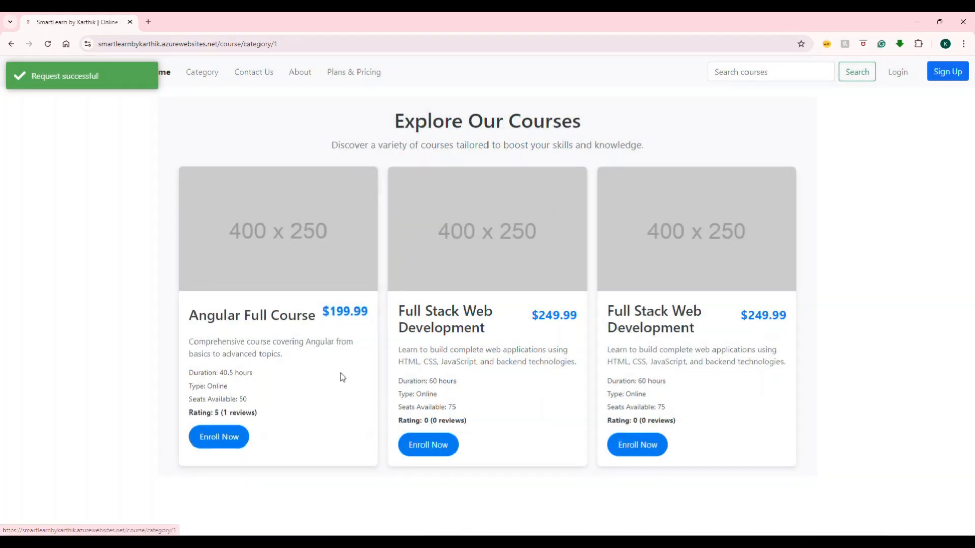
click(224, 435)
Play the Introduction to Angular session video, check its extra options, and close the video dialog
click(213, 530)
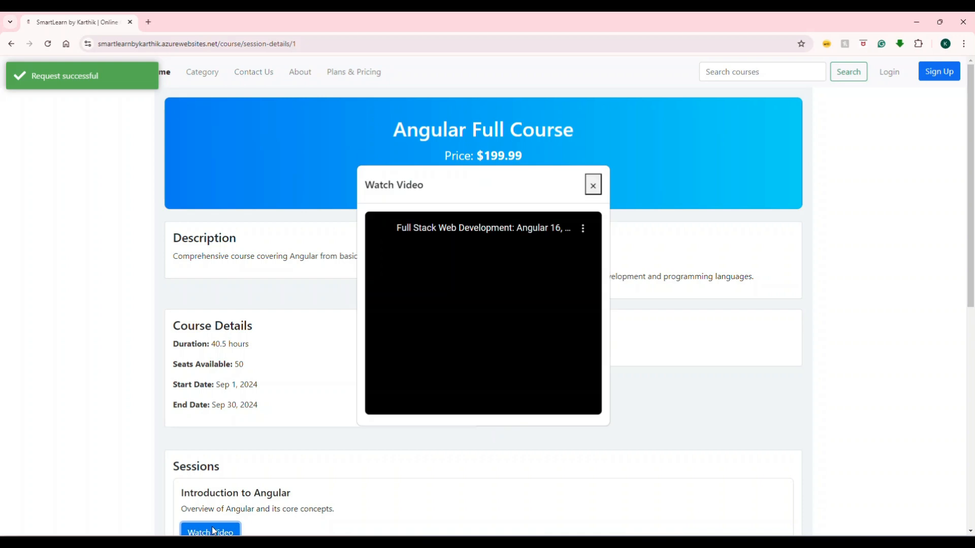
click(485, 318)
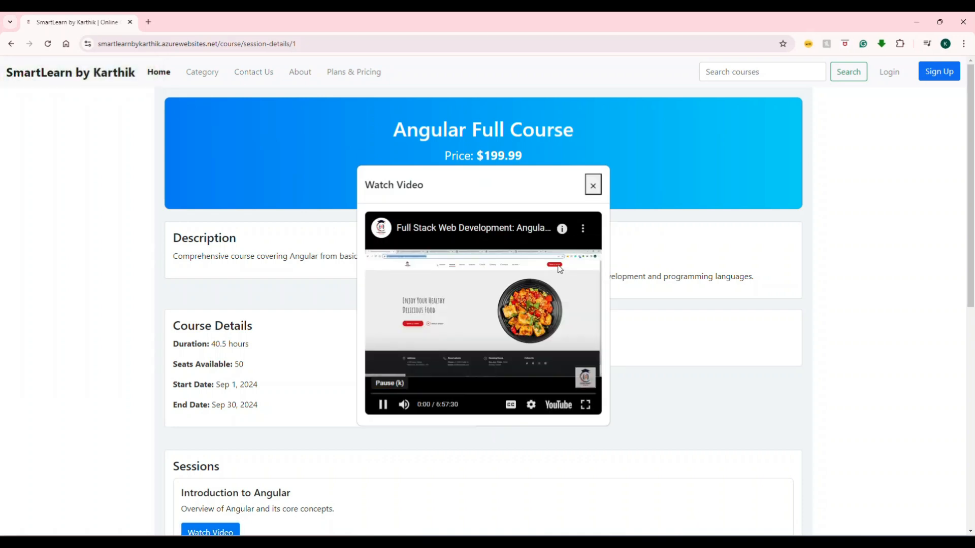
click(583, 228)
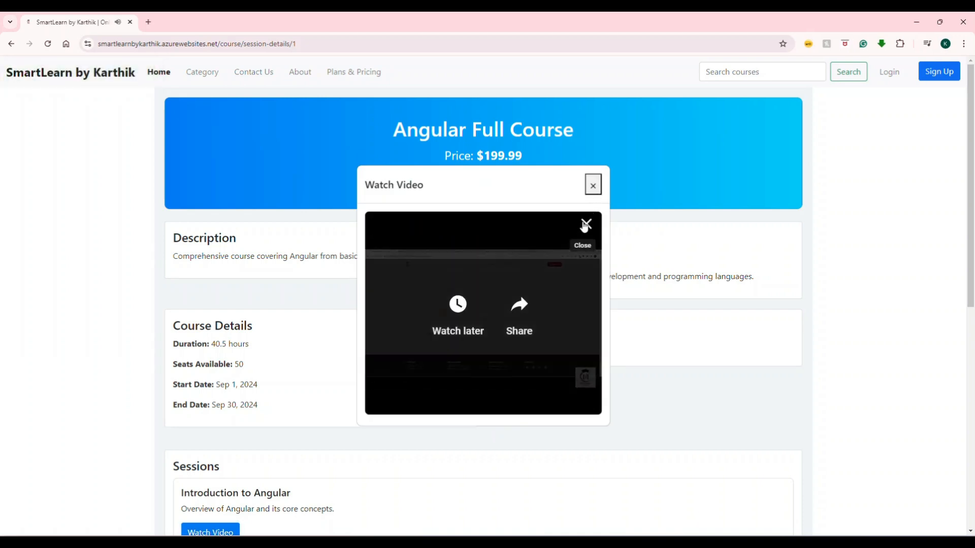
click(585, 224)
click(593, 184)
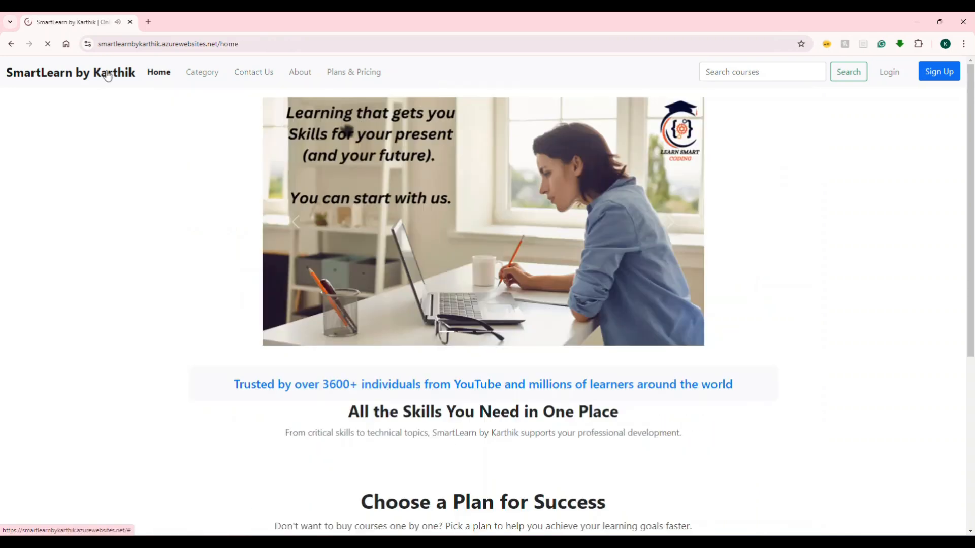
Return to the home page, advance through the carousel images, and view the categories and plans below
scroll(612, 200, down, 5)
scroll(611, 200, up, 4)
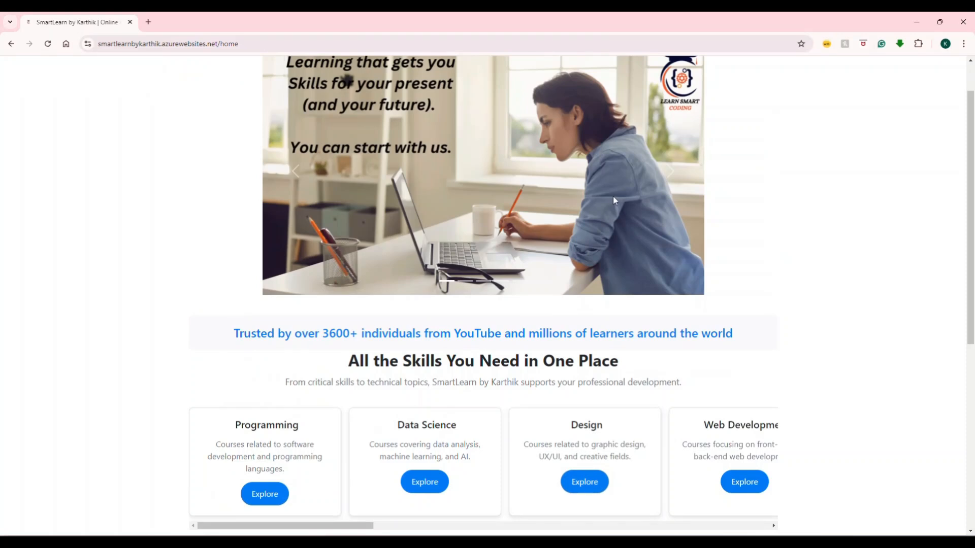
click(672, 174)
click(672, 174)
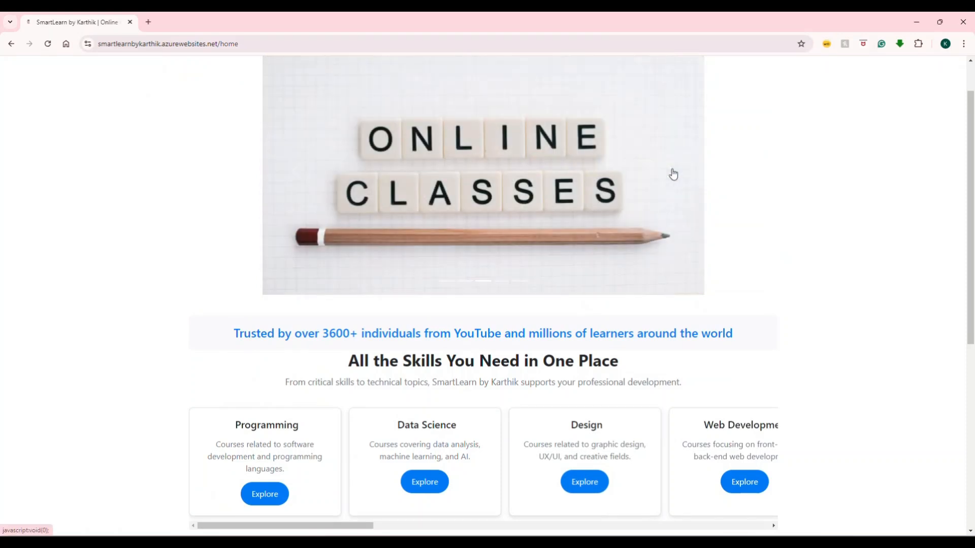
click(672, 174)
click(672, 174)
scroll(561, 305, down, 5)
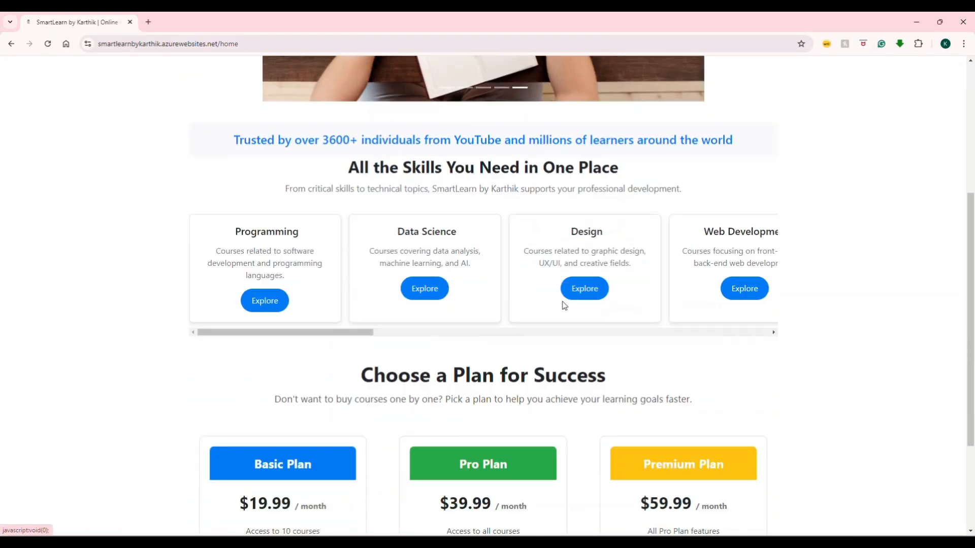
scroll(562, 300, down, 2)
scroll(561, 302, up, 8)
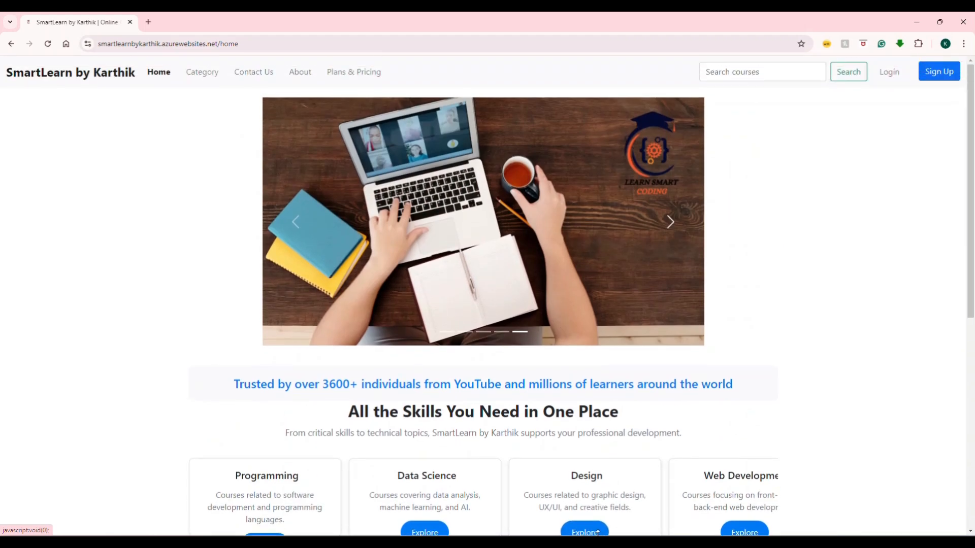
click(597, 532)
scroll(482, 386, down, 5)
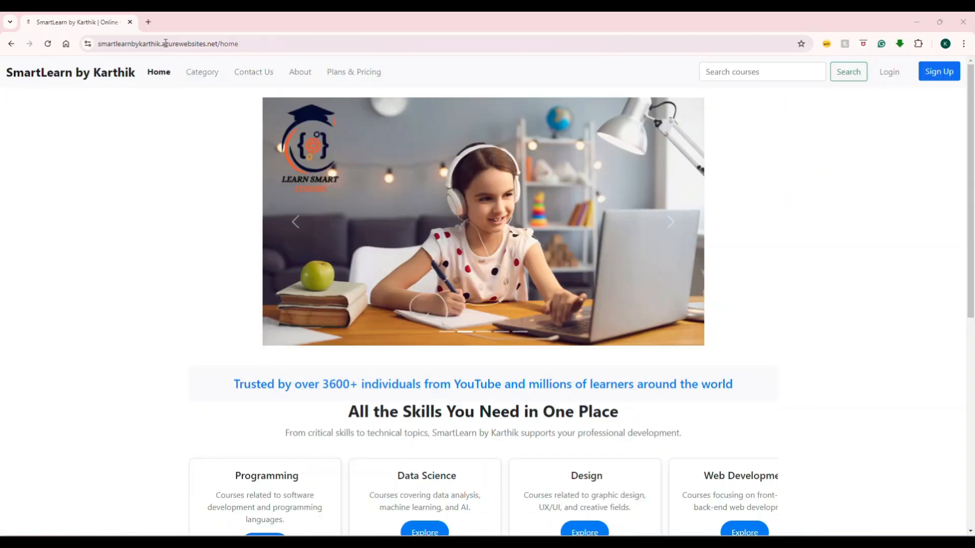
Reload the deployed site's home page and look over its course categories and subscription plans
click(185, 43)
key(Return)
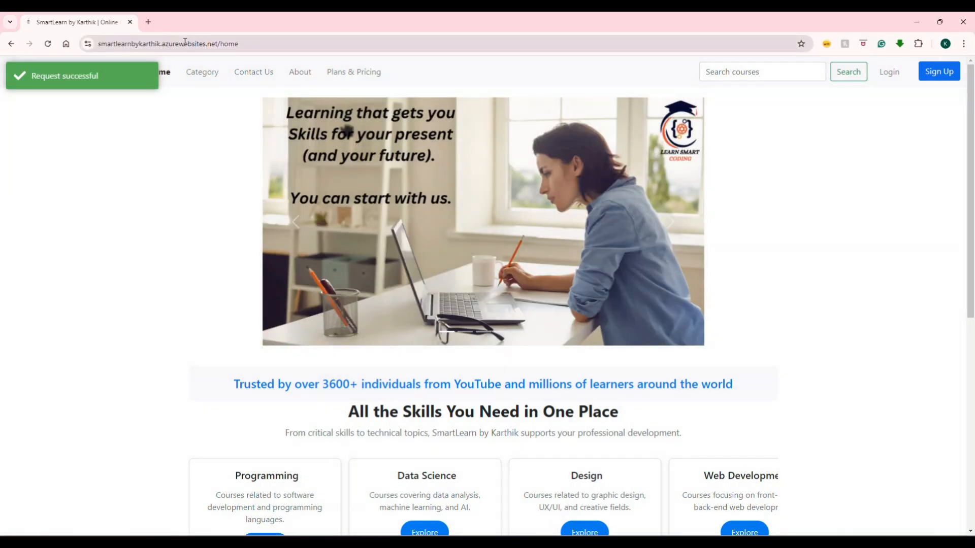
click(195, 79)
click(170, 76)
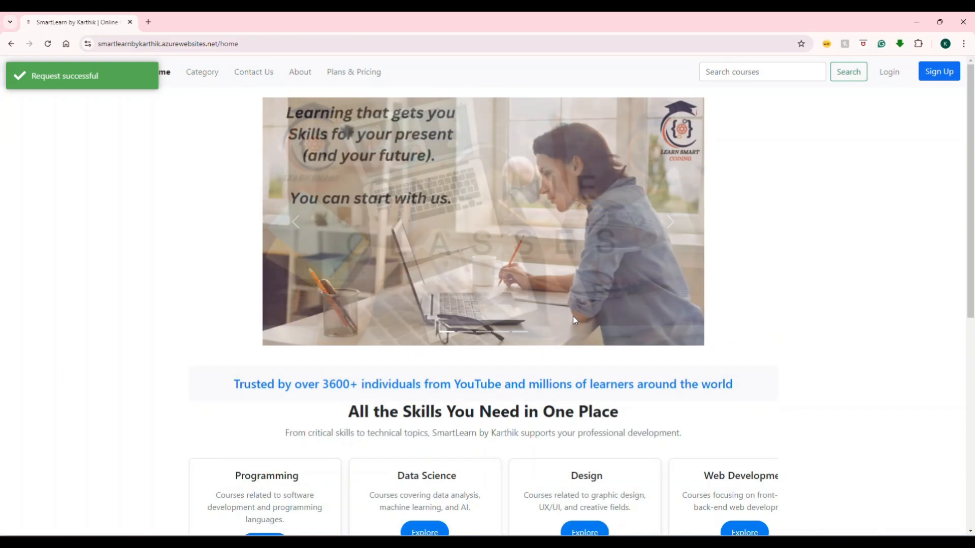
scroll(395, 347, down, 5)
scroll(394, 344, down, 2)
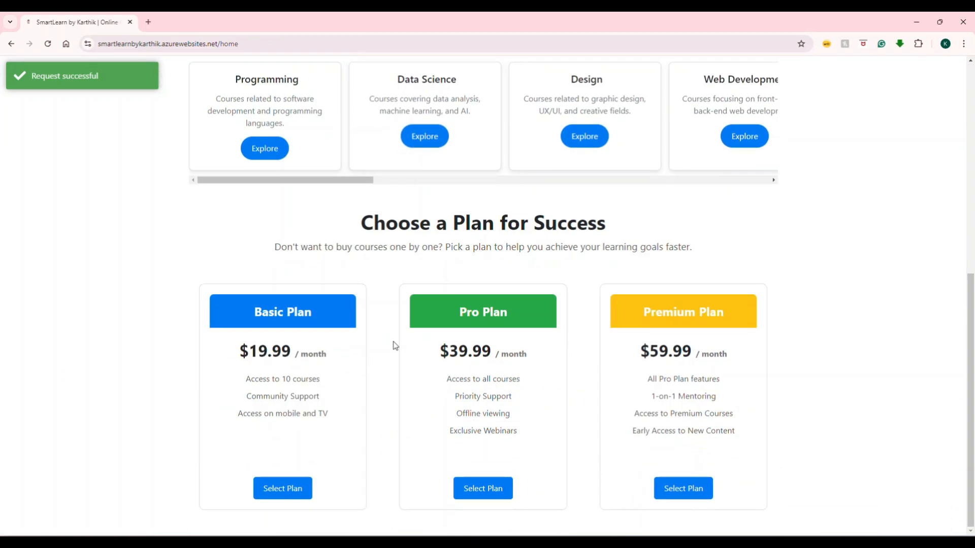
scroll(394, 339, up, 5)
mouse_move(340, 436)
mouse_down()
mouse_move(591, 436)
mouse_move(747, 425)
mouse_move(321, 435)
mouse_up()
scroll(295, 355, up, 3)
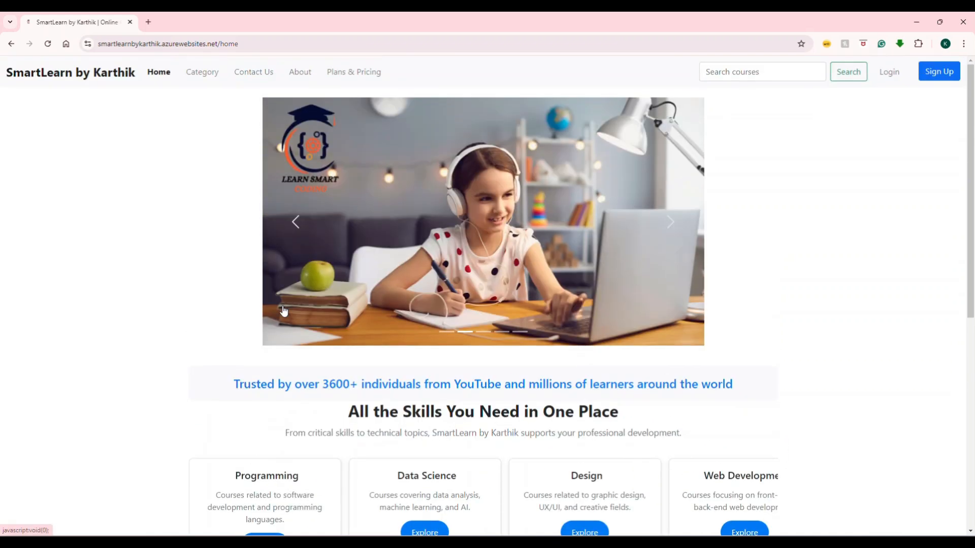
Look through the full course category list and view the Contact Us page
click(216, 83)
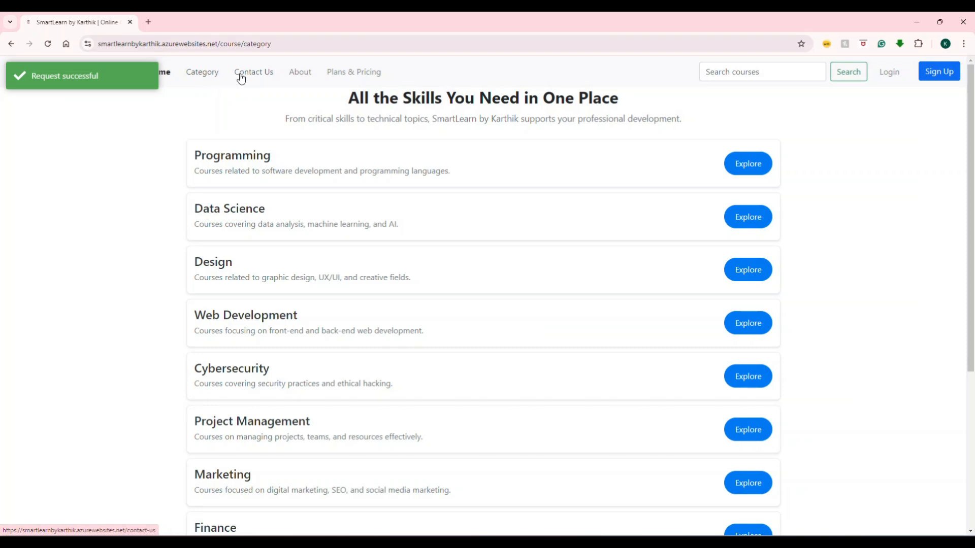
scroll(354, 205, down, 5)
scroll(353, 202, up, 5)
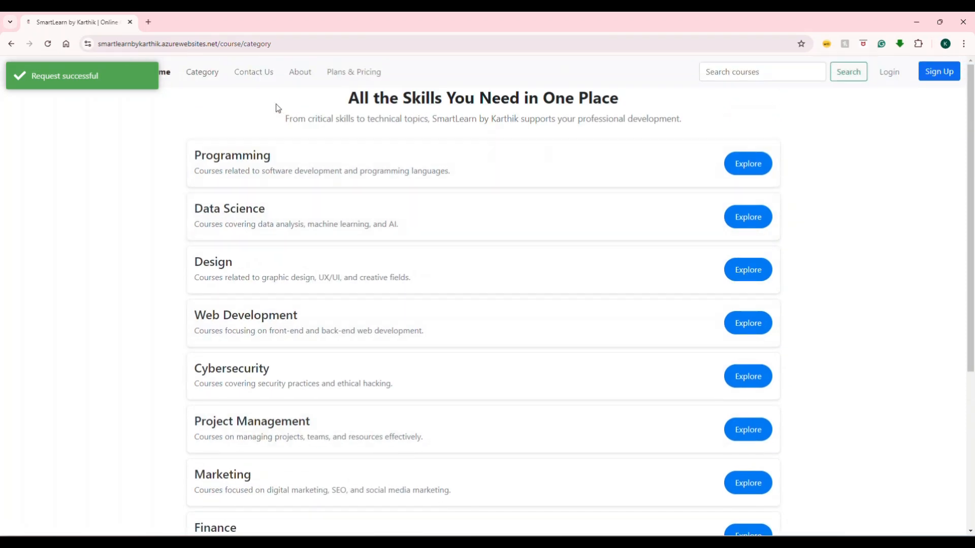
click(254, 86)
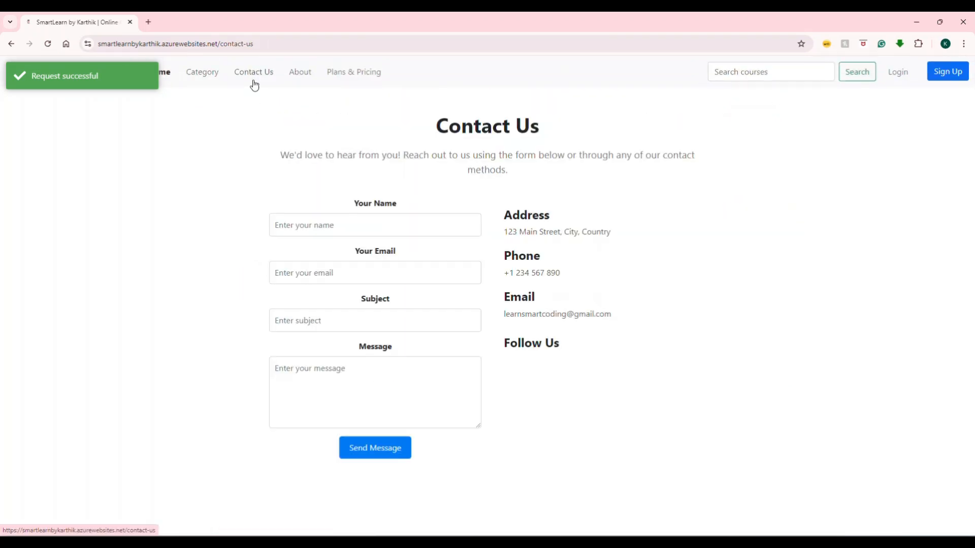
View the About Us page, including its mission, vision, team and journey sections
click(207, 75)
click(301, 75)
scroll(317, 129, down, 5)
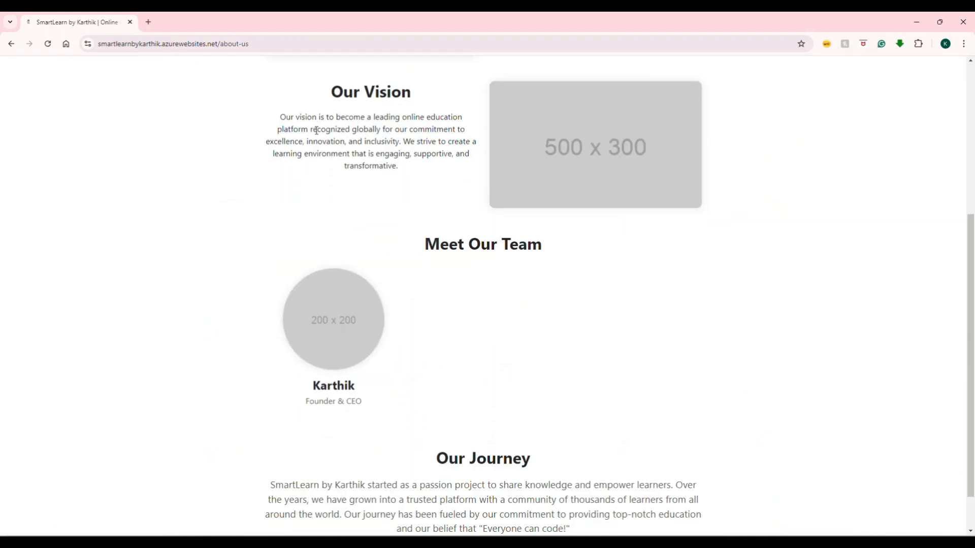
scroll(311, 123, up, 4)
scroll(331, 100, up, 1)
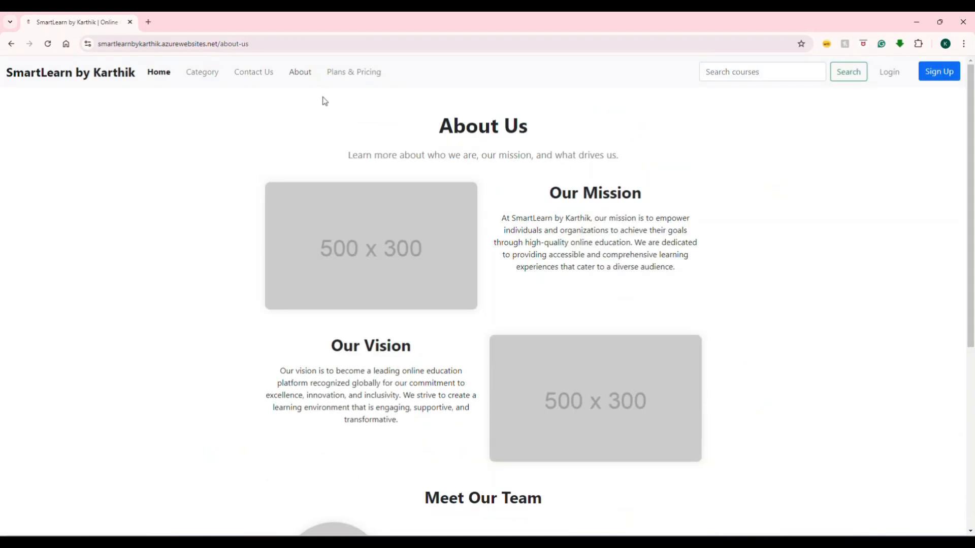
click(338, 77)
Explore the Data Science category and view the sessions in the Introduction to Data Science course details
click(219, 70)
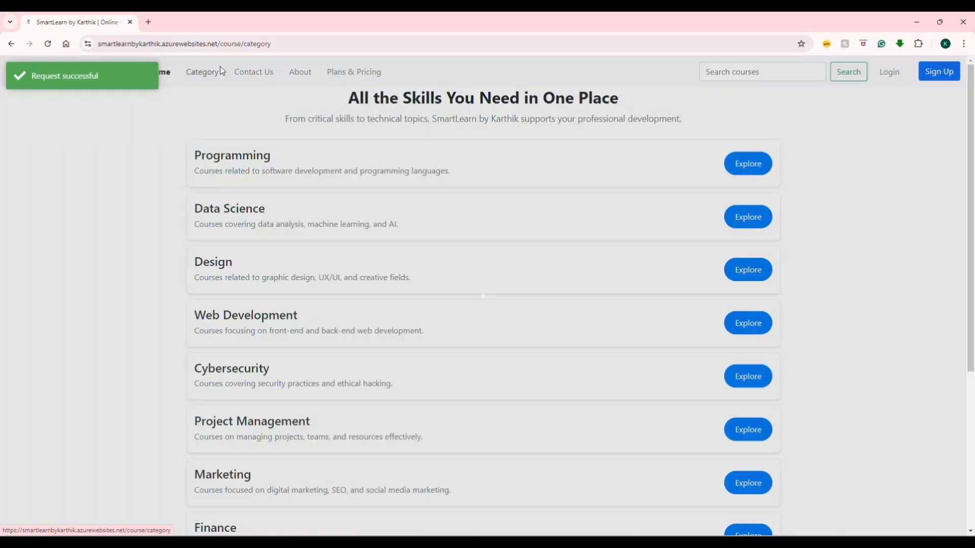
click(749, 215)
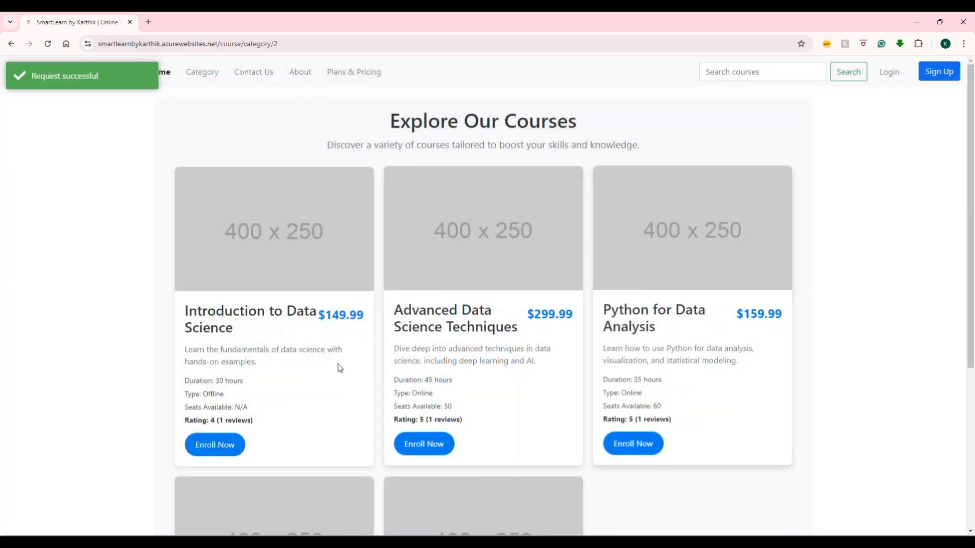
click(225, 443)
scroll(224, 426, down, 4)
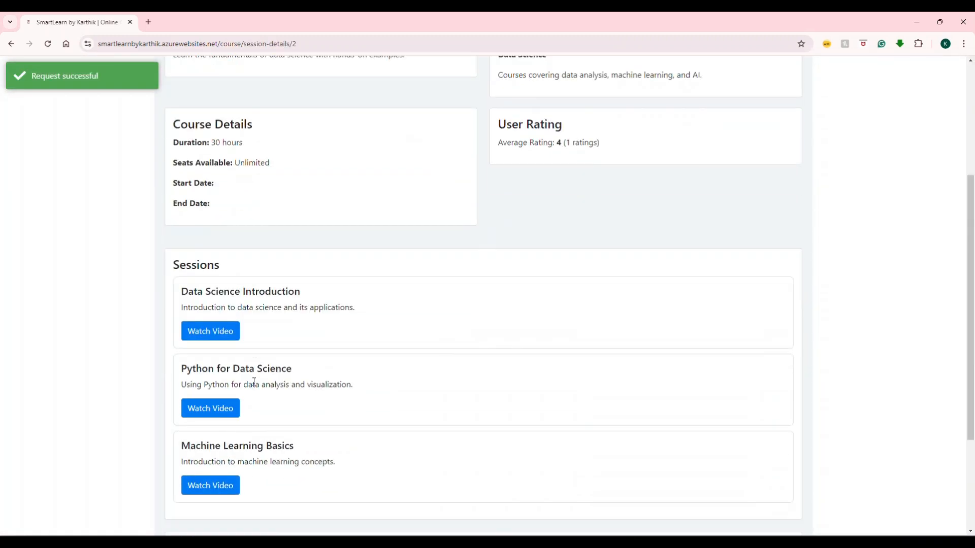
Play the Python for Data Science session video, view it in full screen, and close the video dialog
click(223, 407)
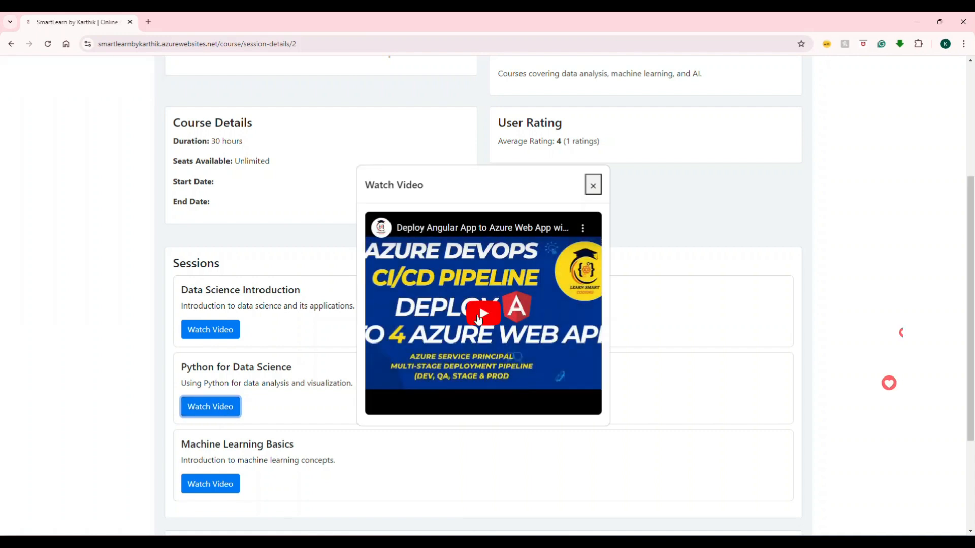
click(480, 311)
click(585, 403)
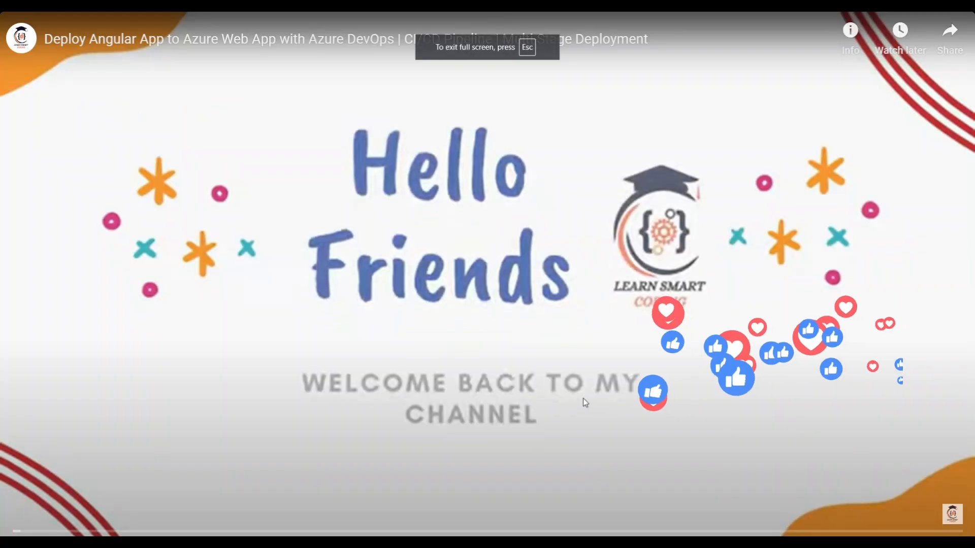
key(Escape)
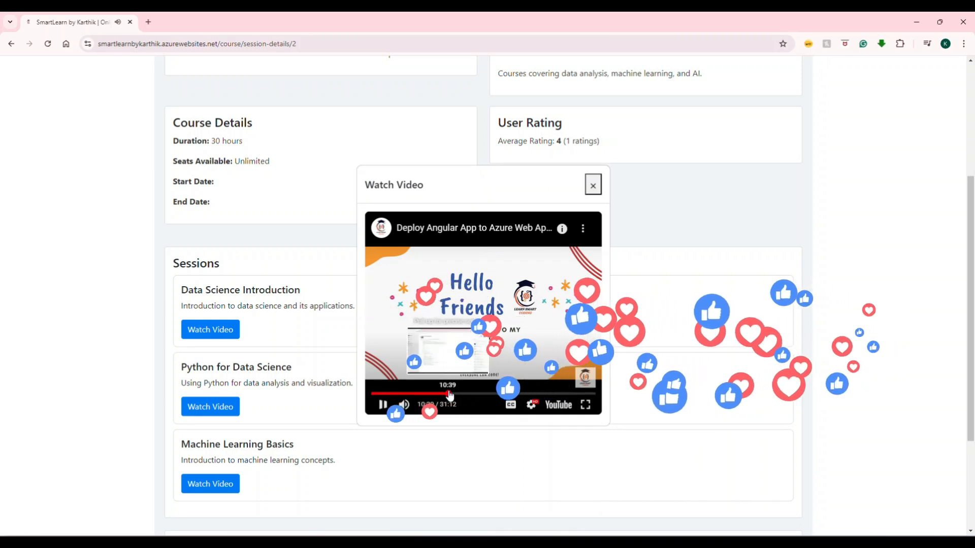
click(592, 185)
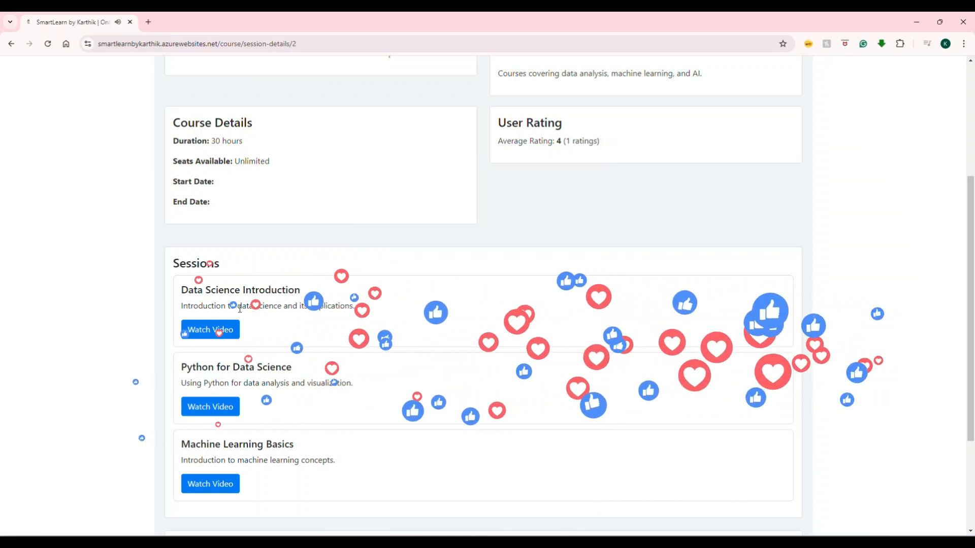
Open the Angular Full Course from the Programming category and play its Introduction to Angular session video
scroll(248, 349, up, 4)
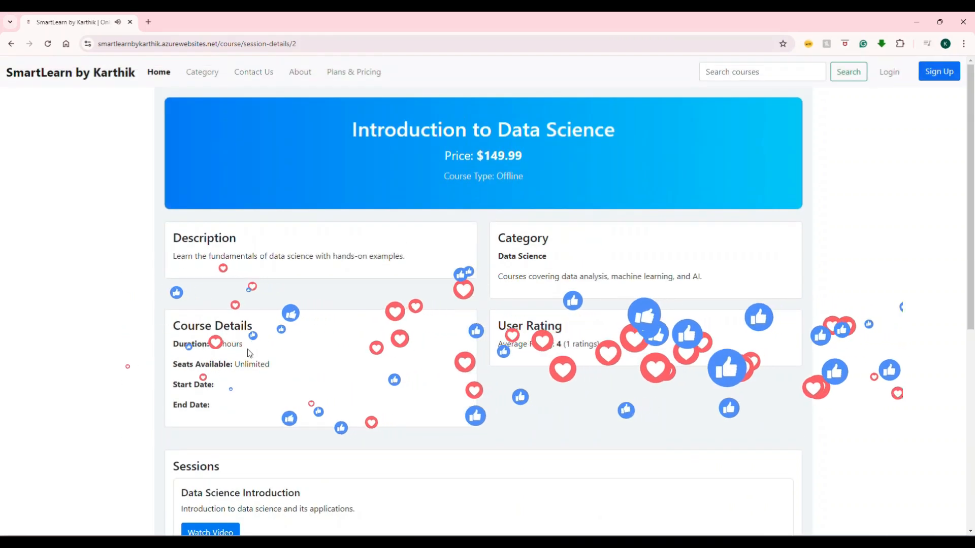
click(202, 72)
click(744, 162)
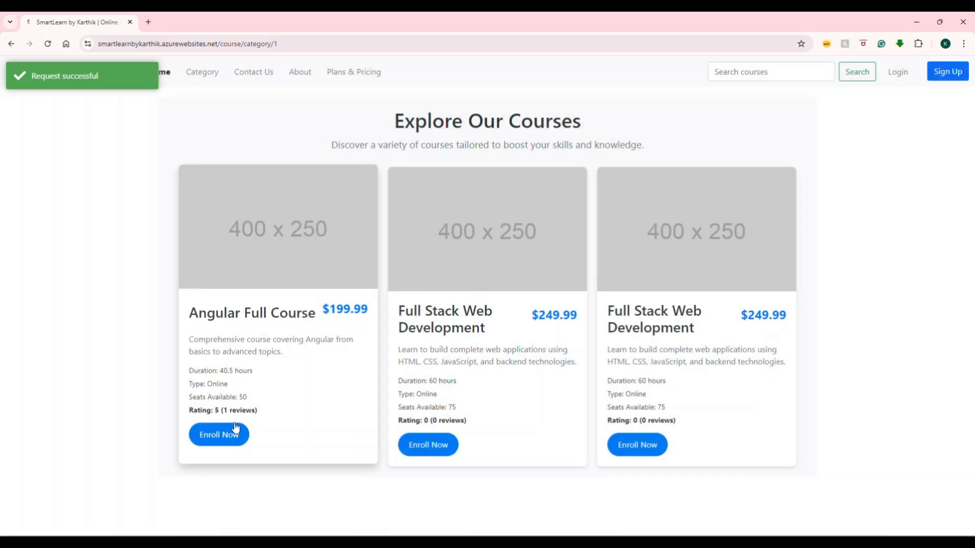
click(224, 438)
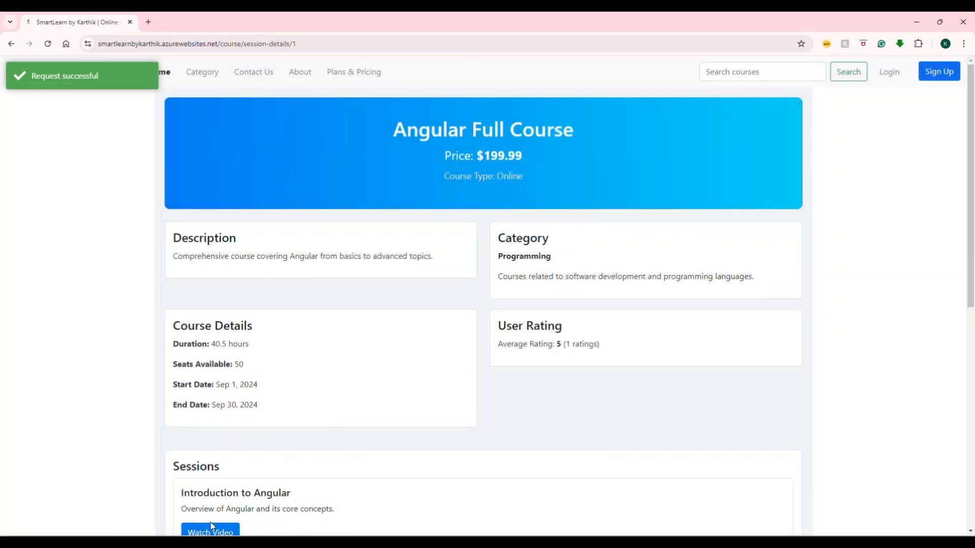
click(213, 530)
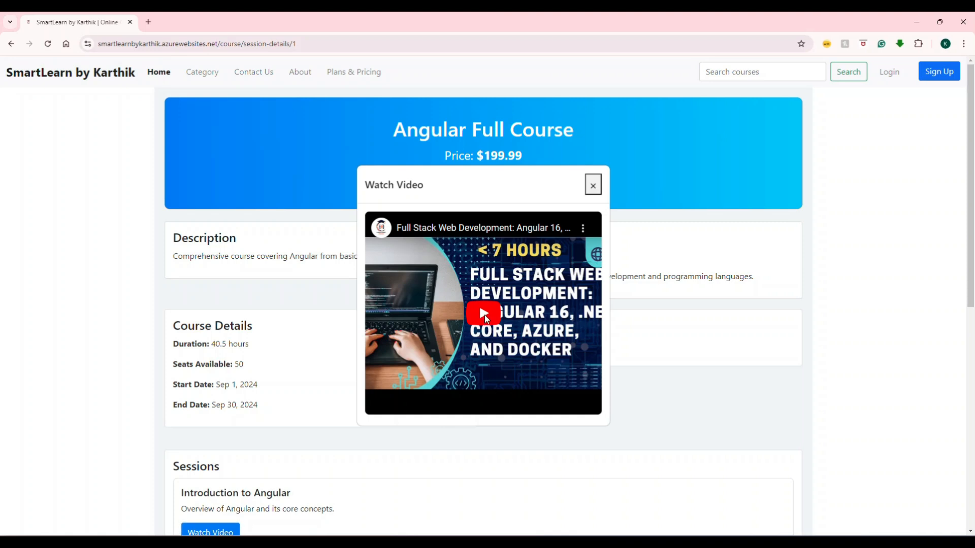
click(484, 315)
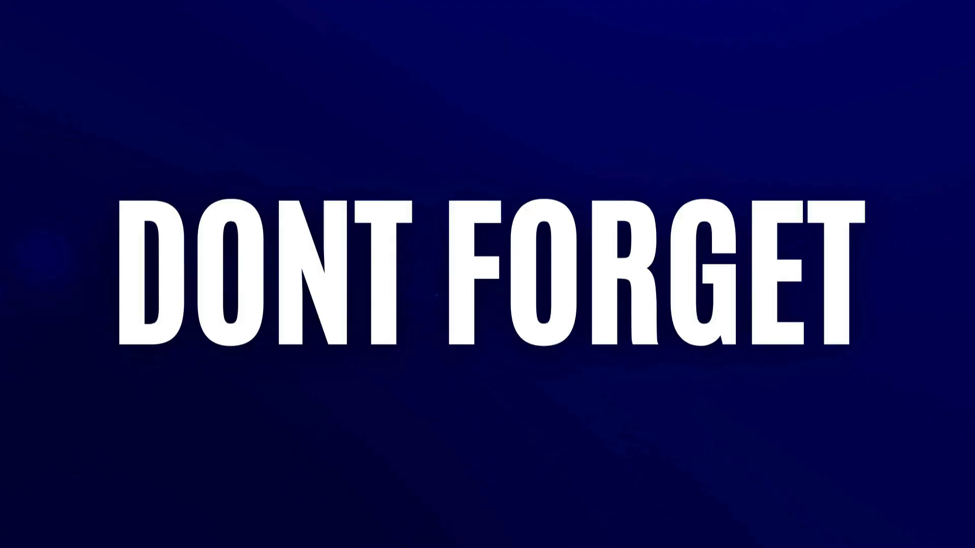